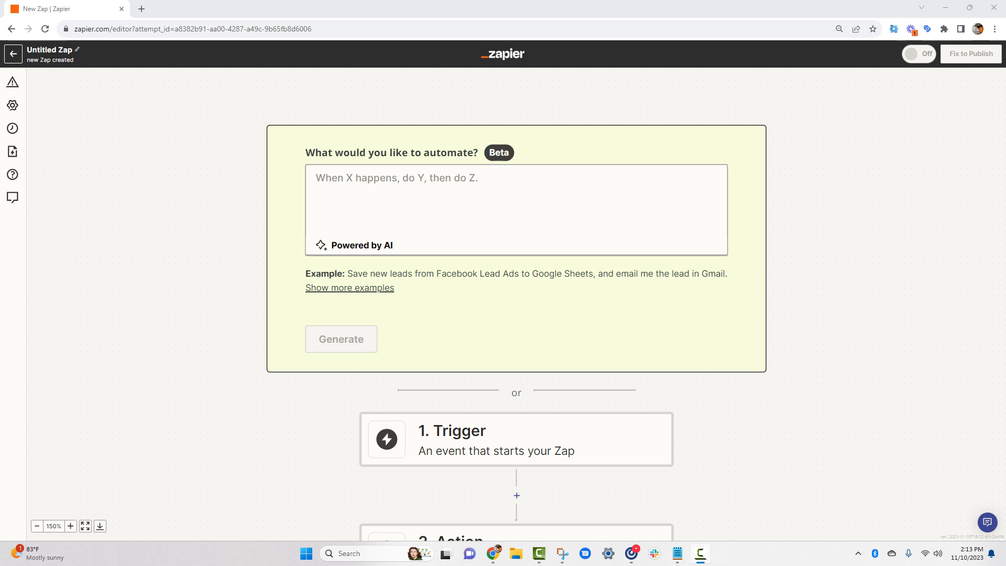
Rename the untitled Zap as "Shed Suite to Quickbooks".
click(49, 49)
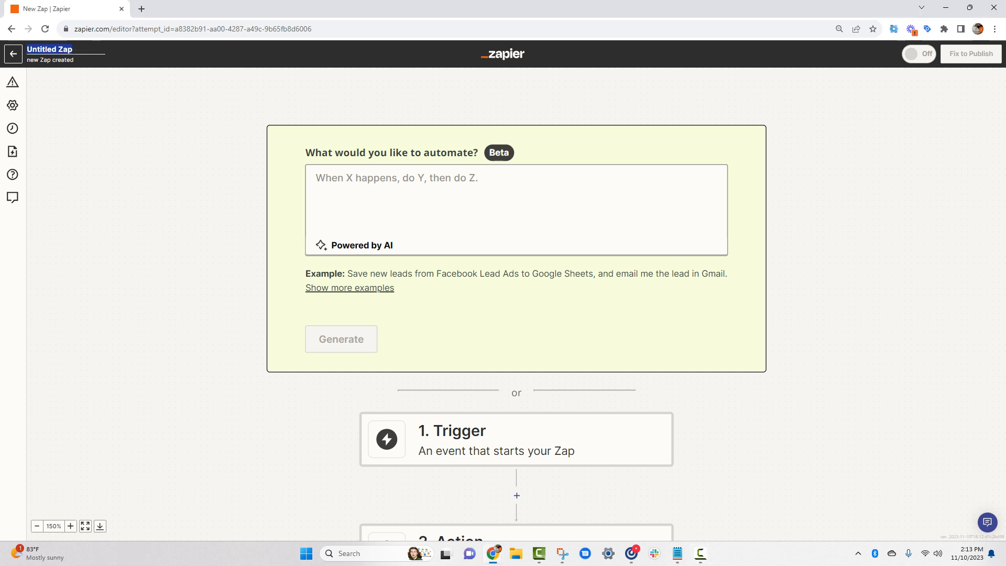
text(Shed Suite to Quickbooks)
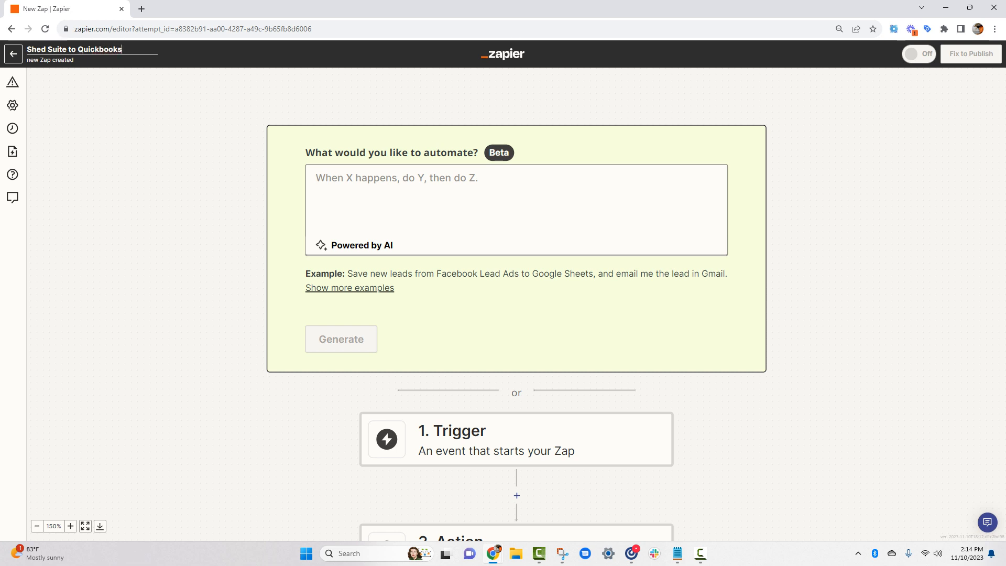
key(Return)
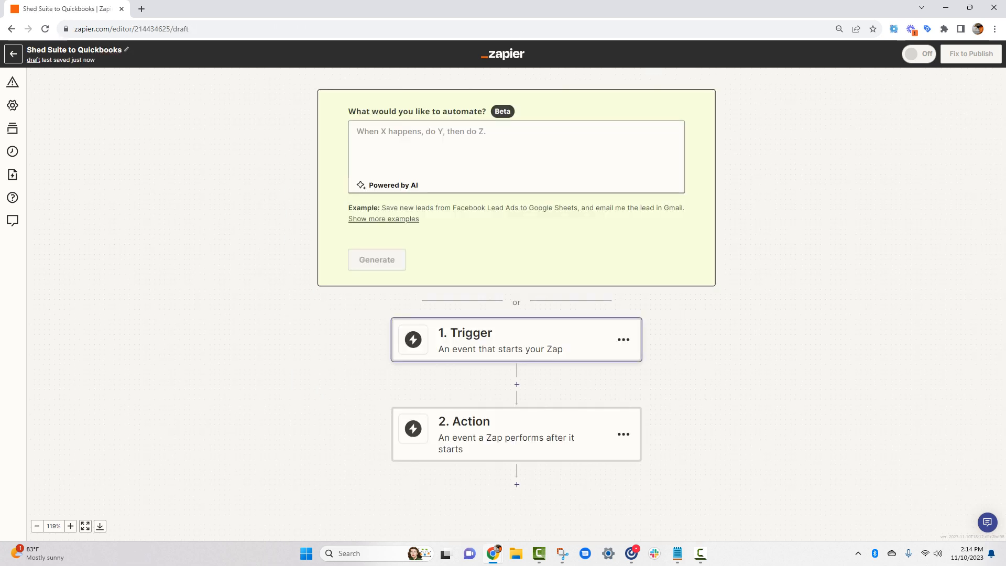
Set the Zap's trigger to Webhooks by Zapier with the Catch Hook event and continue to its test section.
click(472, 338)
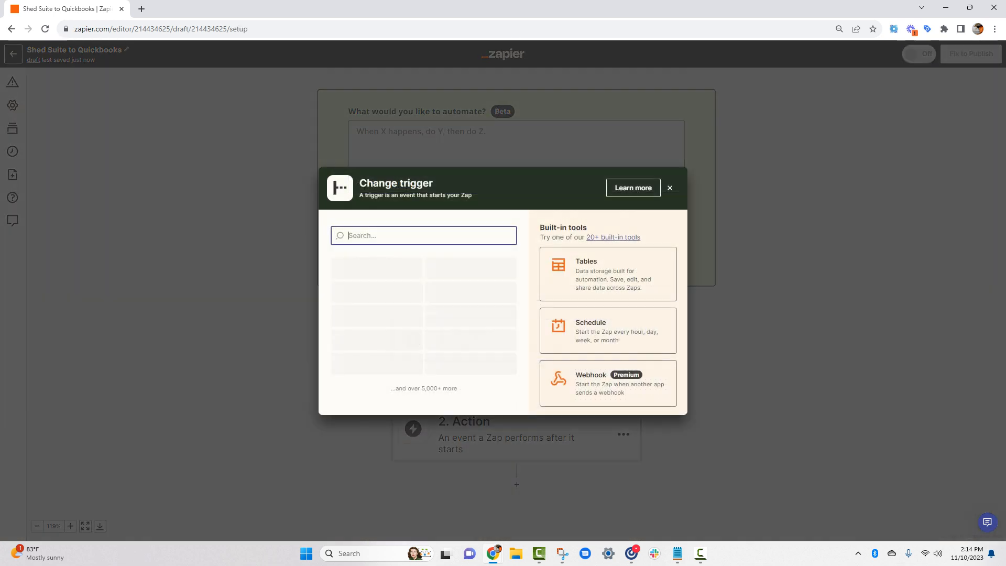
click(608, 383)
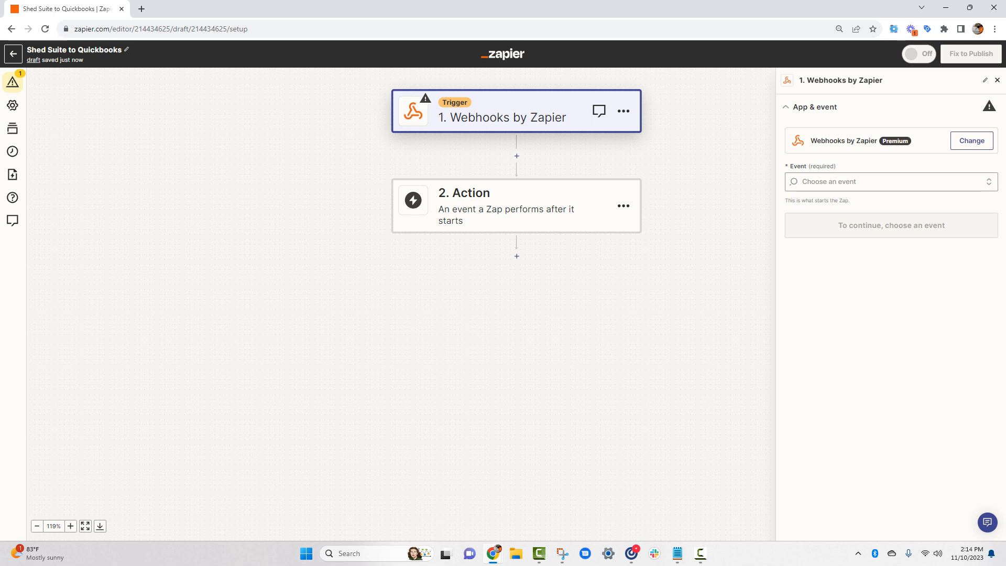
click(891, 182)
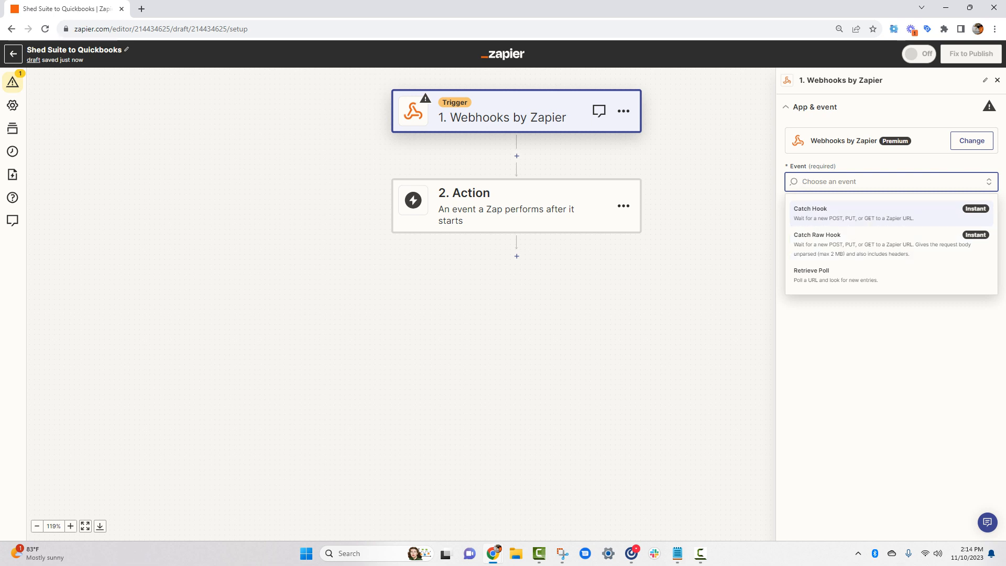
click(883, 214)
click(886, 220)
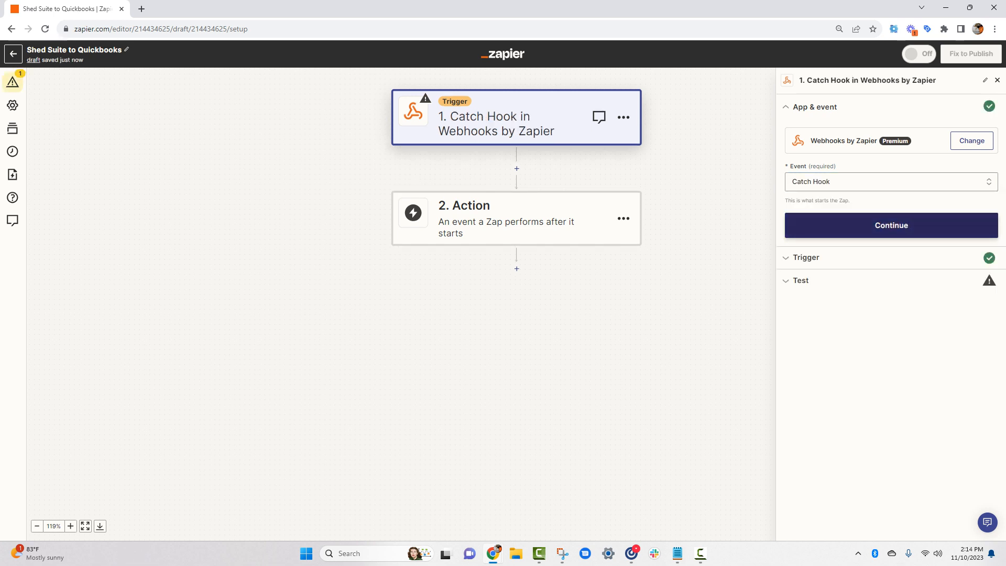
click(887, 216)
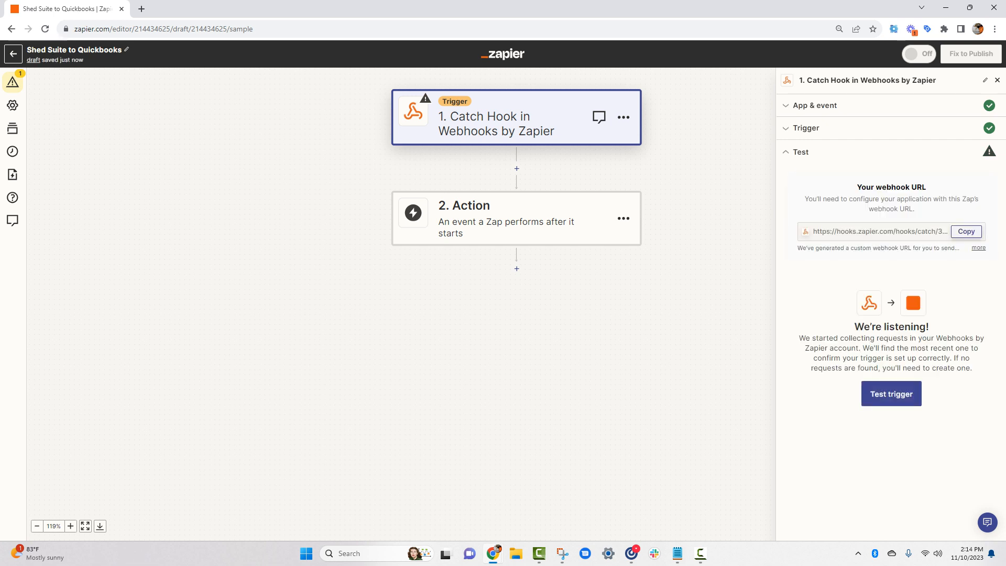
Copy the Zap's webhook URL and open the webhook settings of Shed Suite in a new browser tab.
click(967, 231)
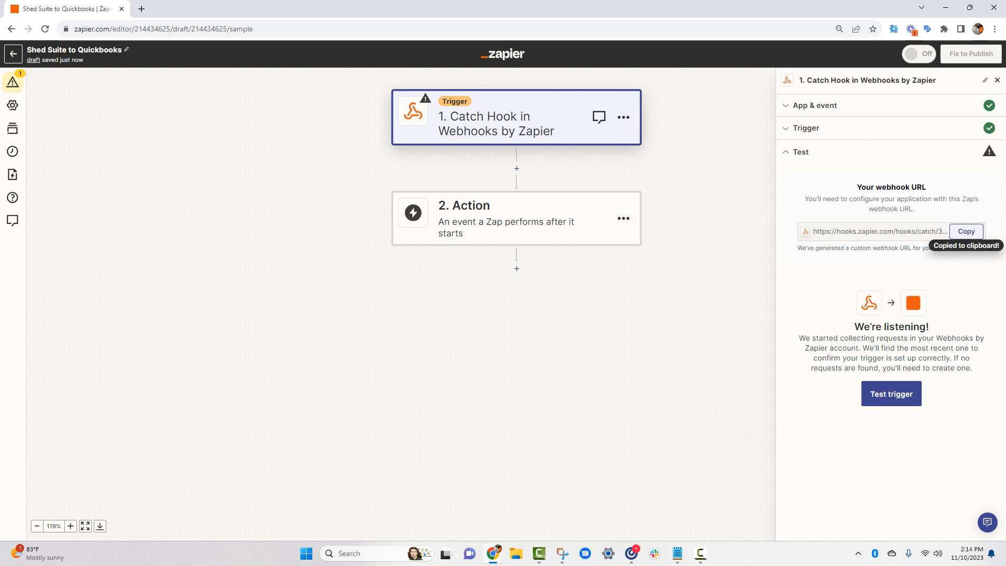
key(ctrl+t)
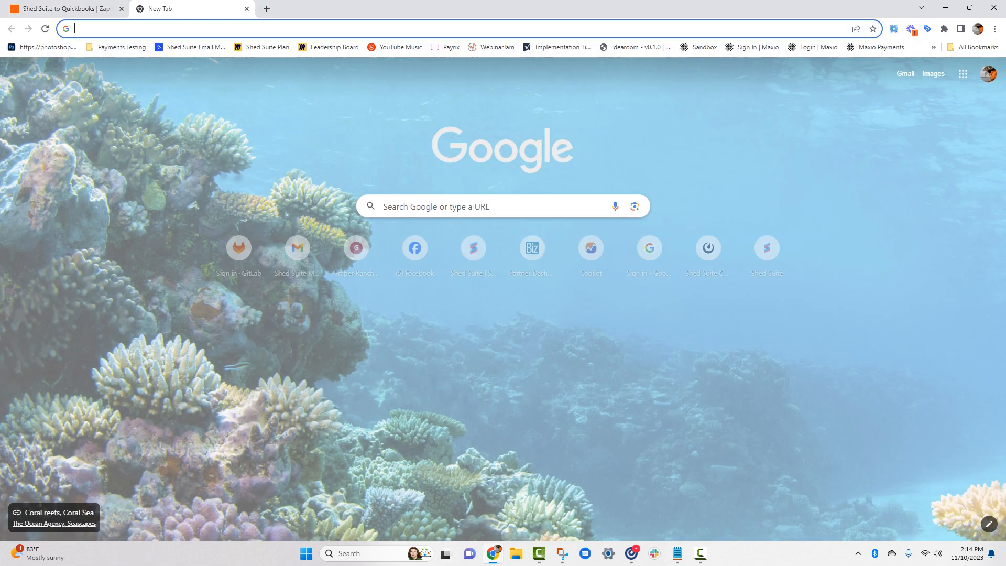
text(app)
key(Return)
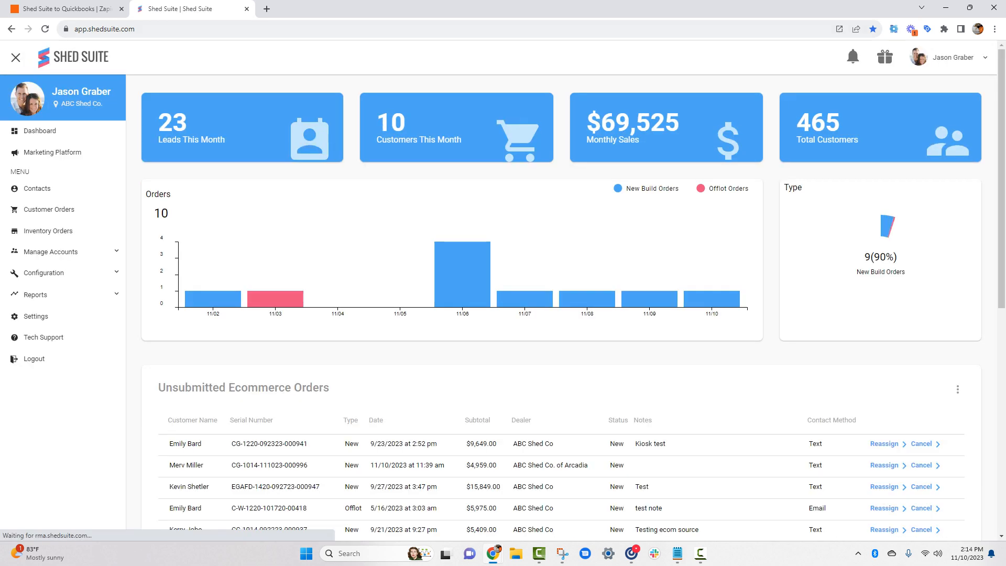
click(36, 316)
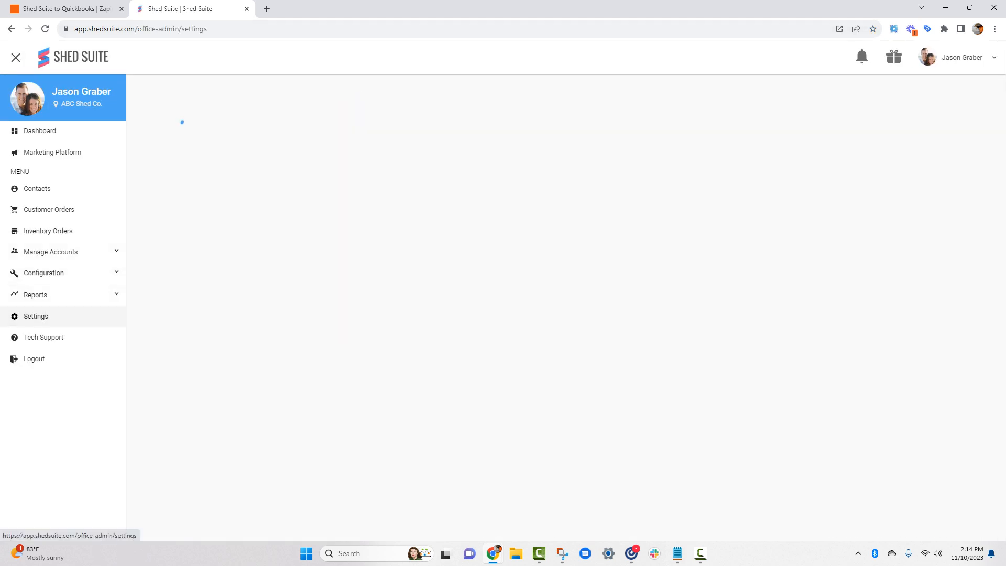
scroll(569, 273, down, 8)
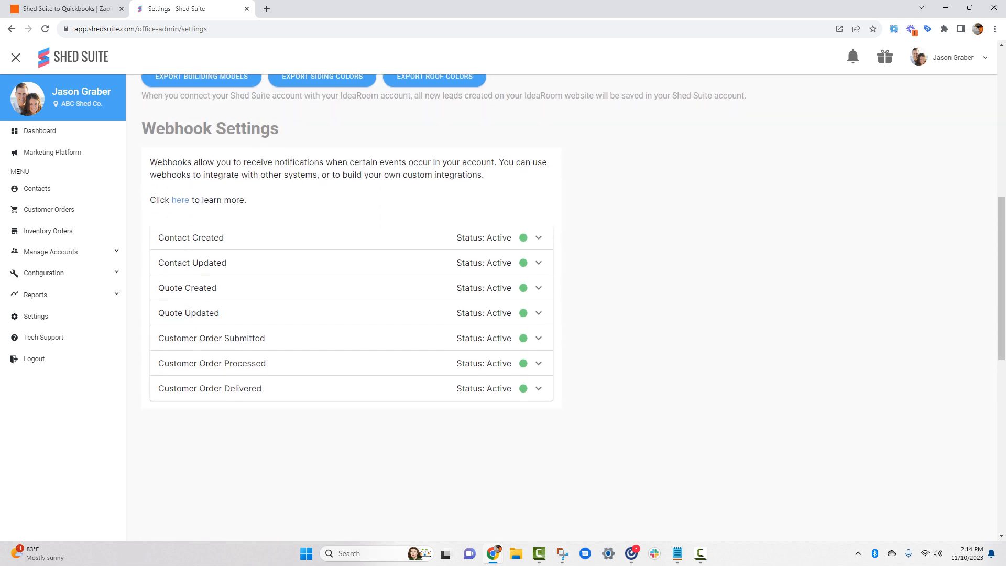
Replace the Customer Order Processed webhook's URL with the copied Zapier webhook URL and save the webhook.
click(351, 363)
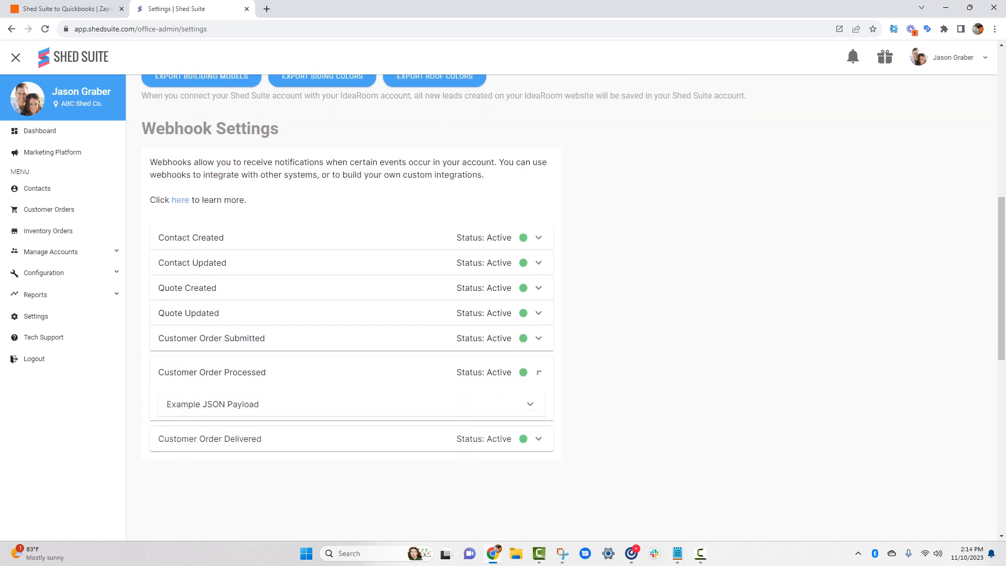
scroll(351, 364, down, 7)
triple_click(401, 324)
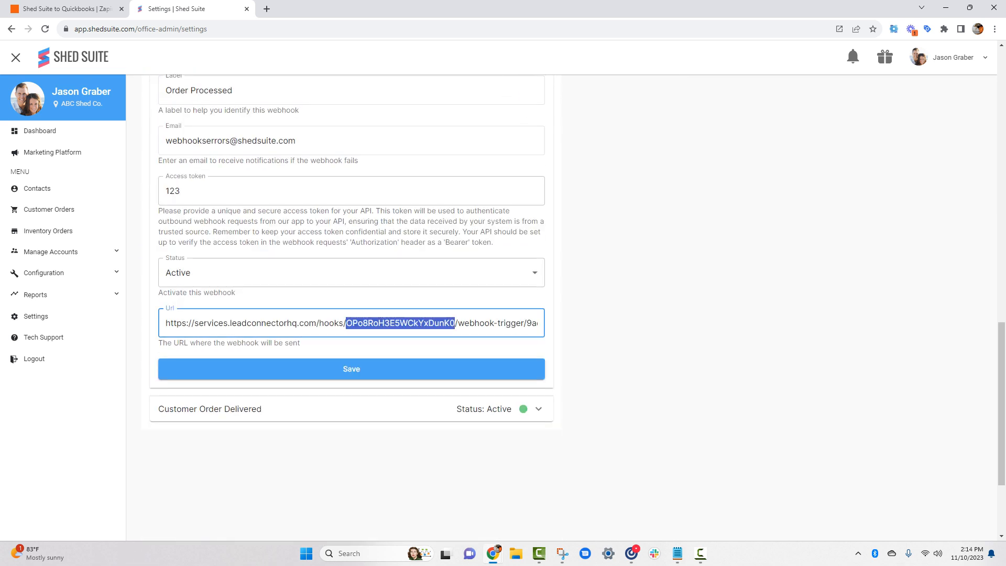
key(ctrl+v)
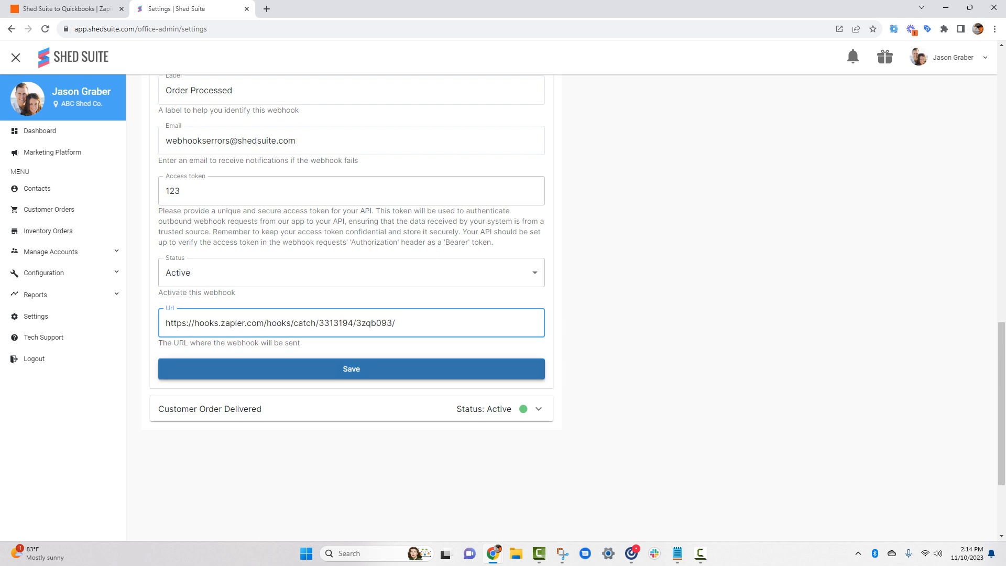
click(351, 369)
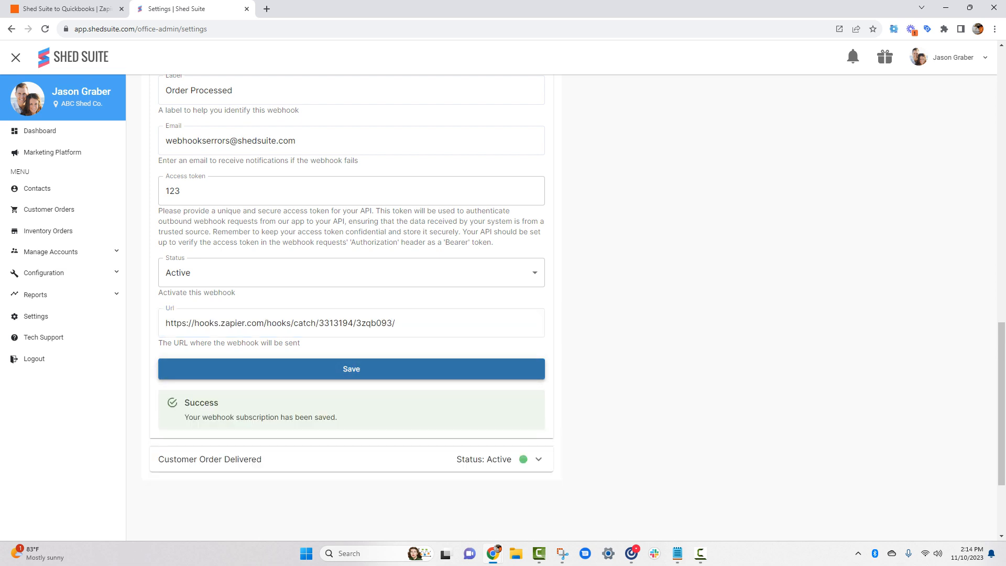
scroll(351, 293, up, 1)
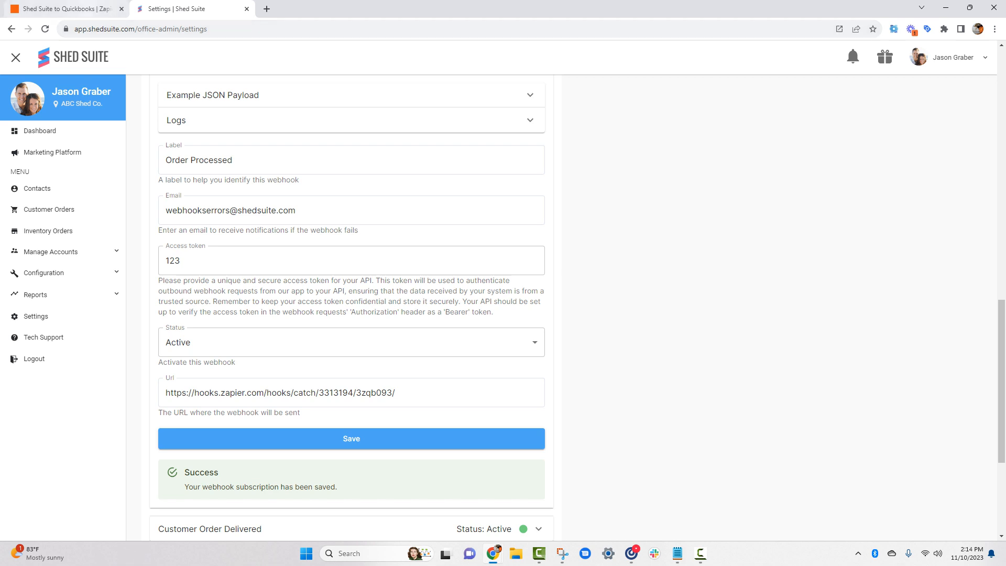
From the Shed Suite dashboard, open the unprocessed new-build RTO order for the Lofted Barn Cabin 12x24 and process it.
key(ctrl+Tab)
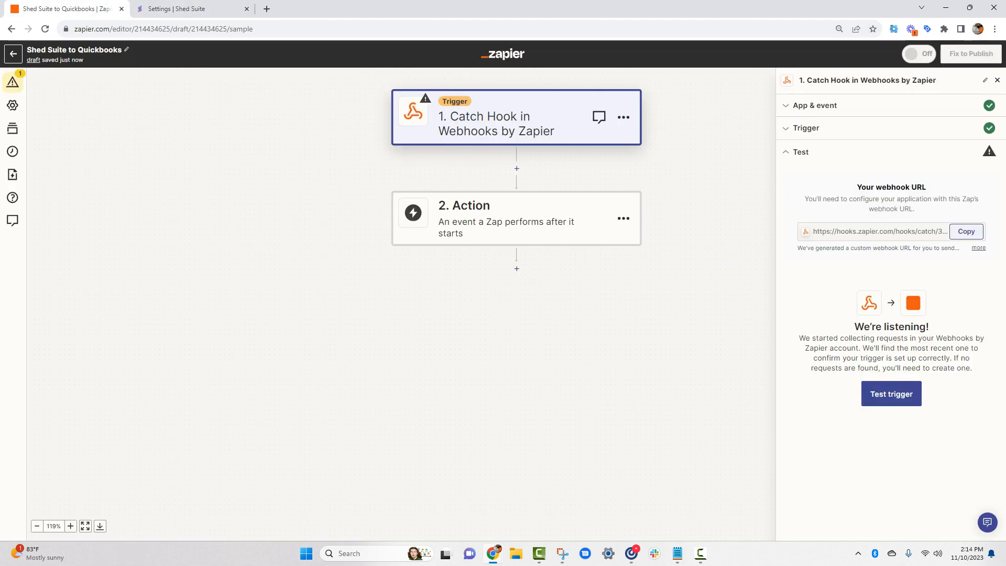
click(176, 9)
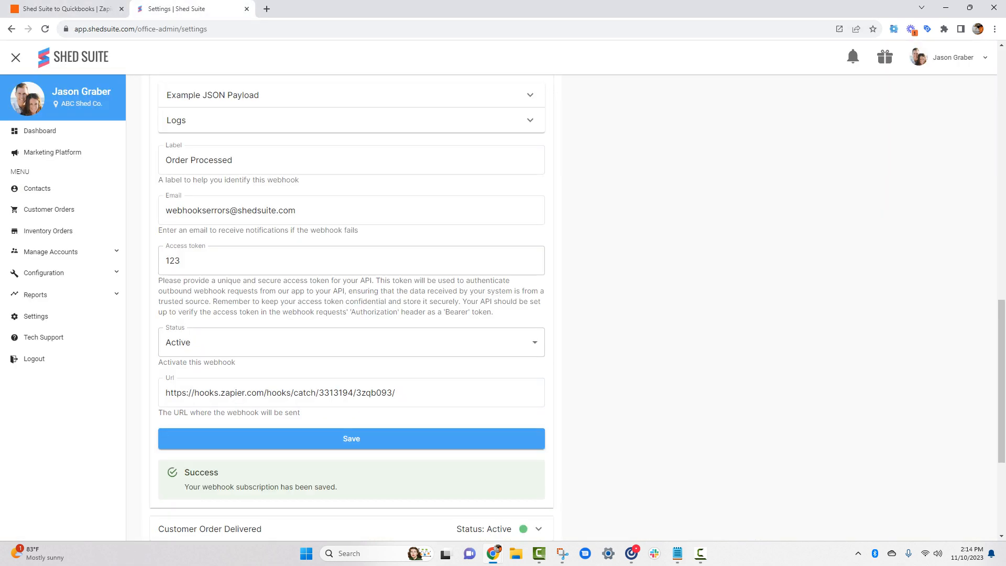
click(40, 130)
scroll(524, 307, down, 10)
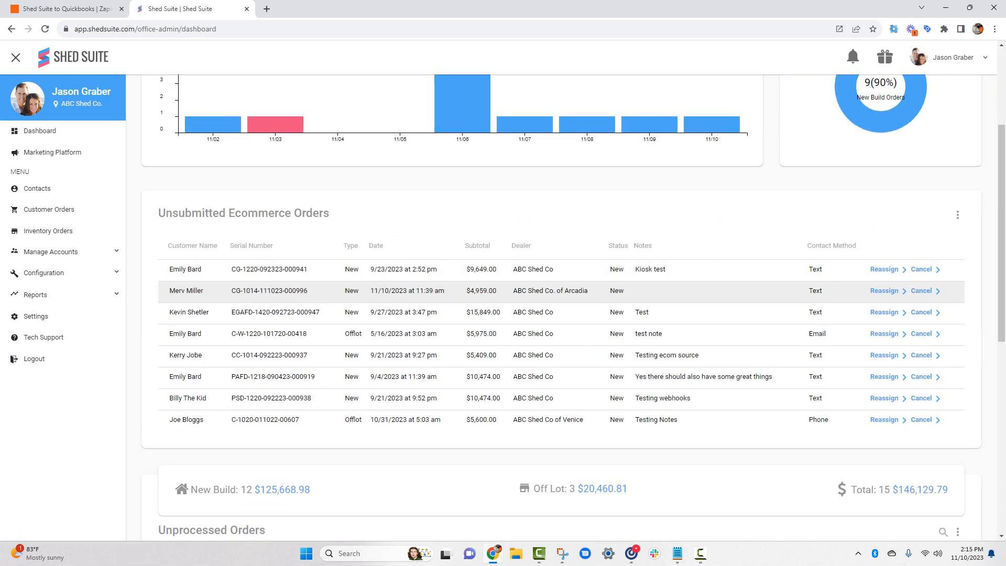
click(895, 272)
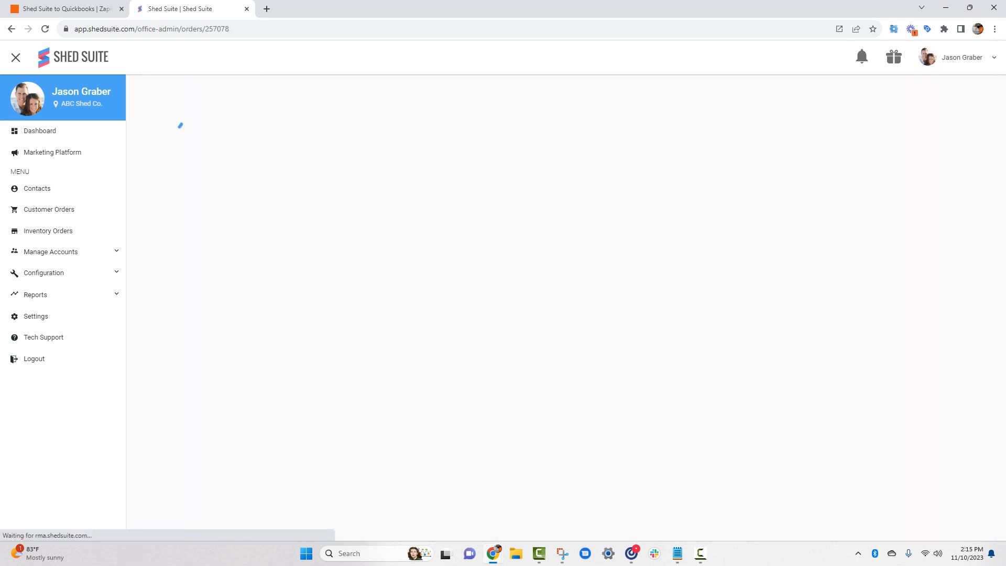
click(561, 317)
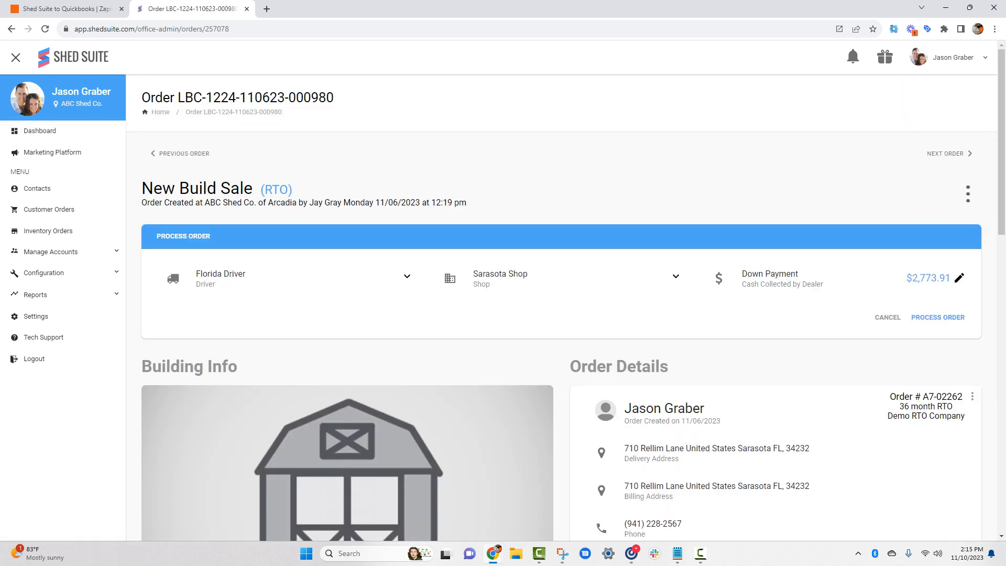
click(938, 317)
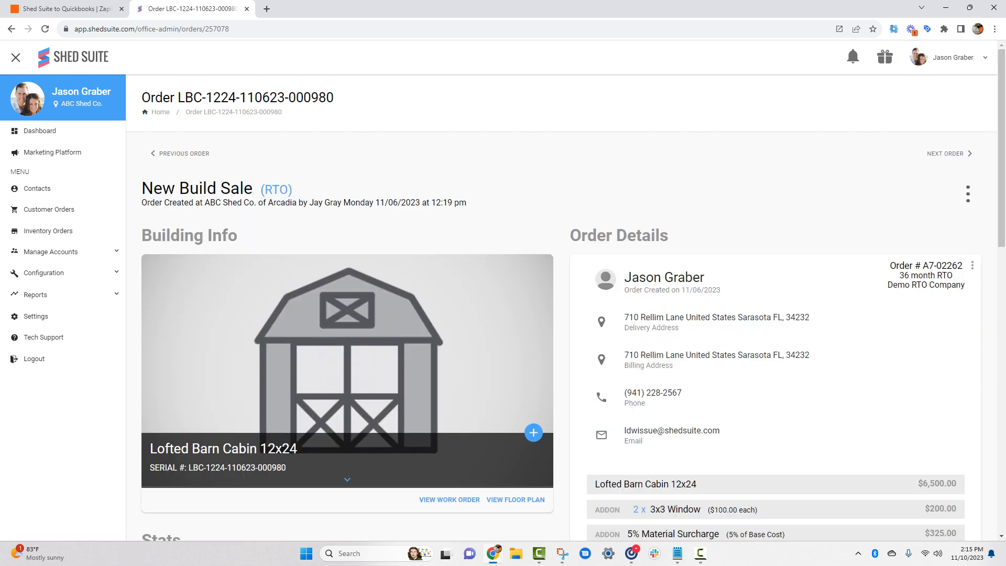
Switch back to Zapier, test the Catch Hook trigger and review the data of the received request.
click(66, 9)
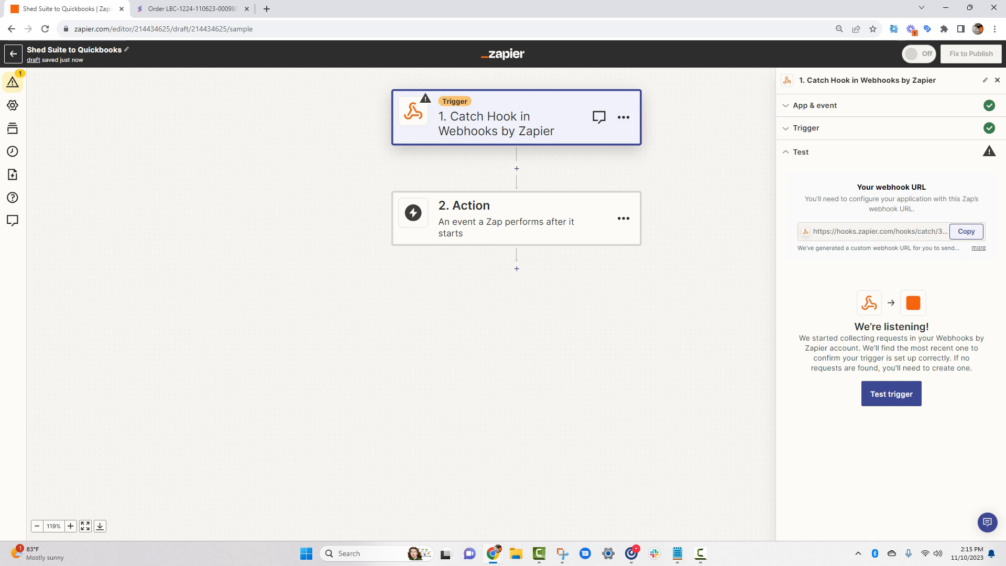
click(891, 393)
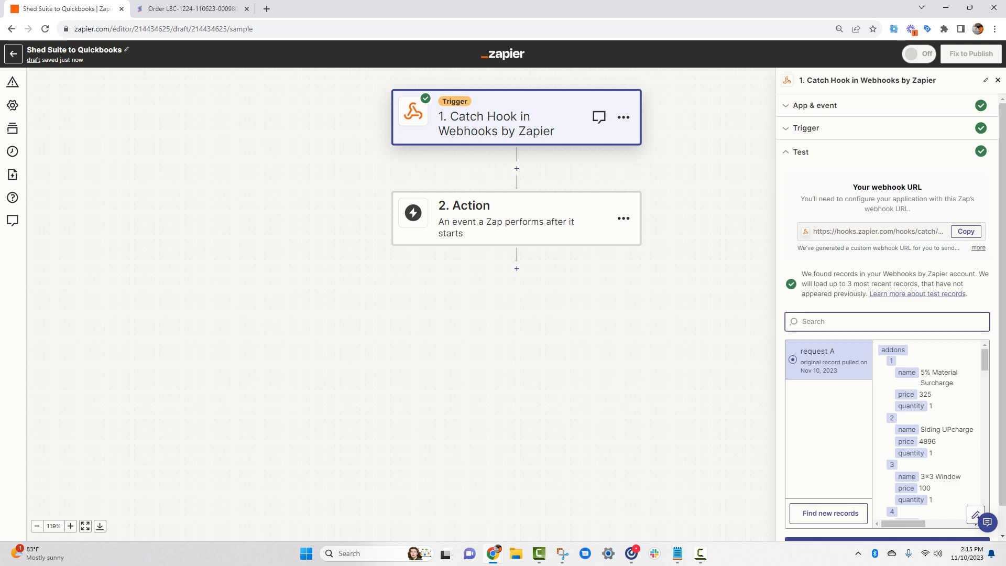
scroll(928, 430, down, 2)
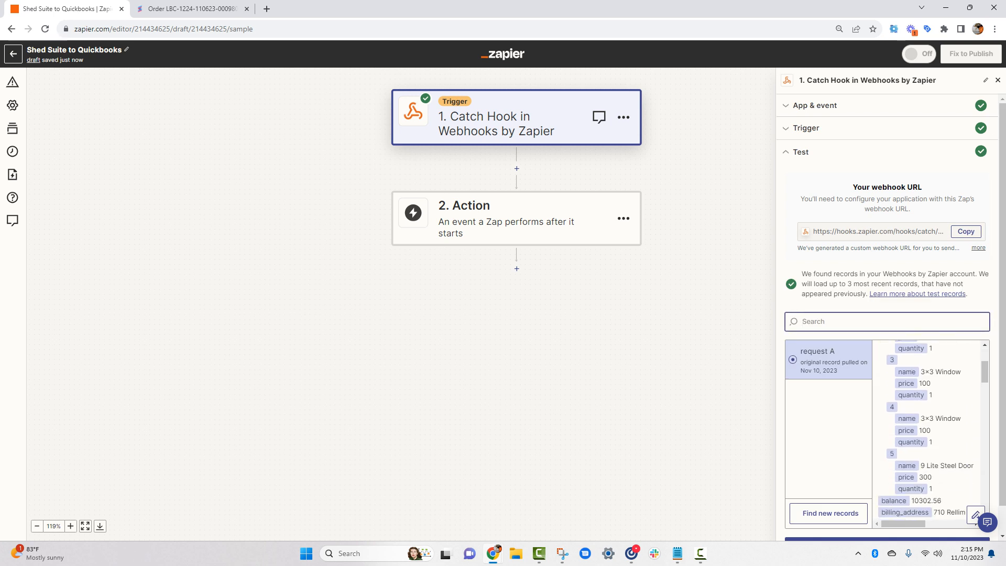
scroll(887, 318, down, 1)
Set the Zap's action to QuickBooks Online with the Create Invoice event, using the connected QuickBooks Online account.
click(887, 520)
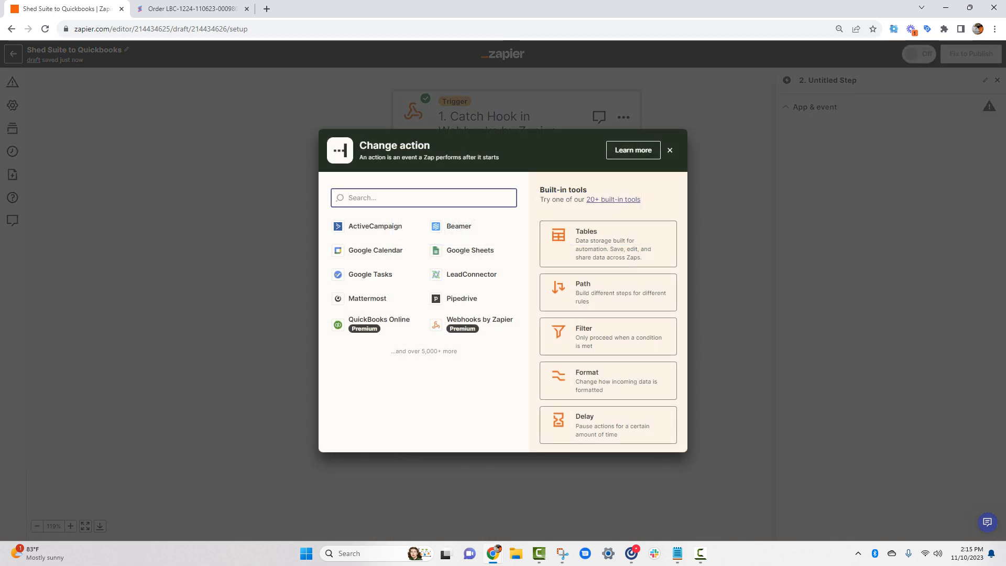
click(379, 323)
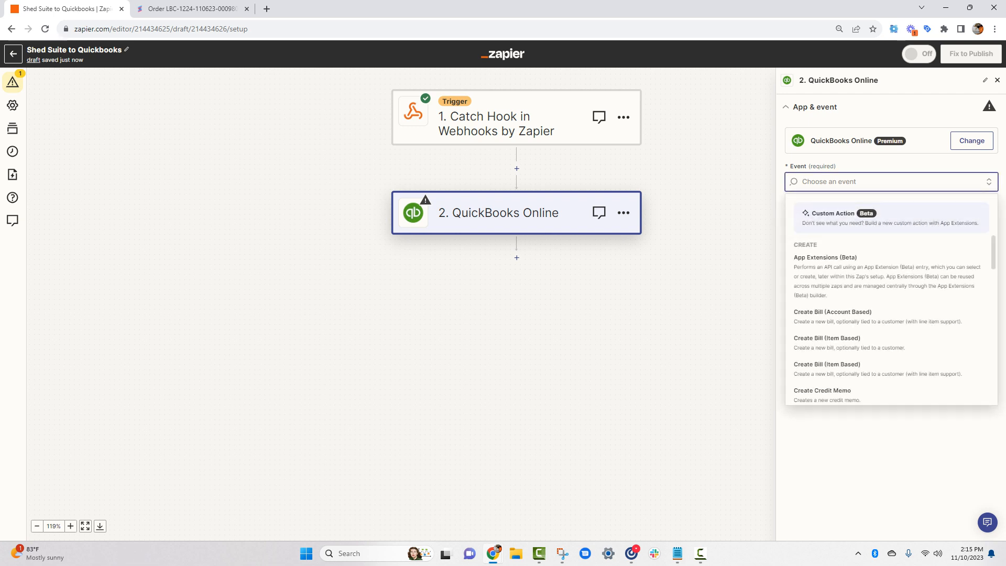
scroll(891, 314, down, 3)
scroll(891, 290, down, 2)
click(891, 290)
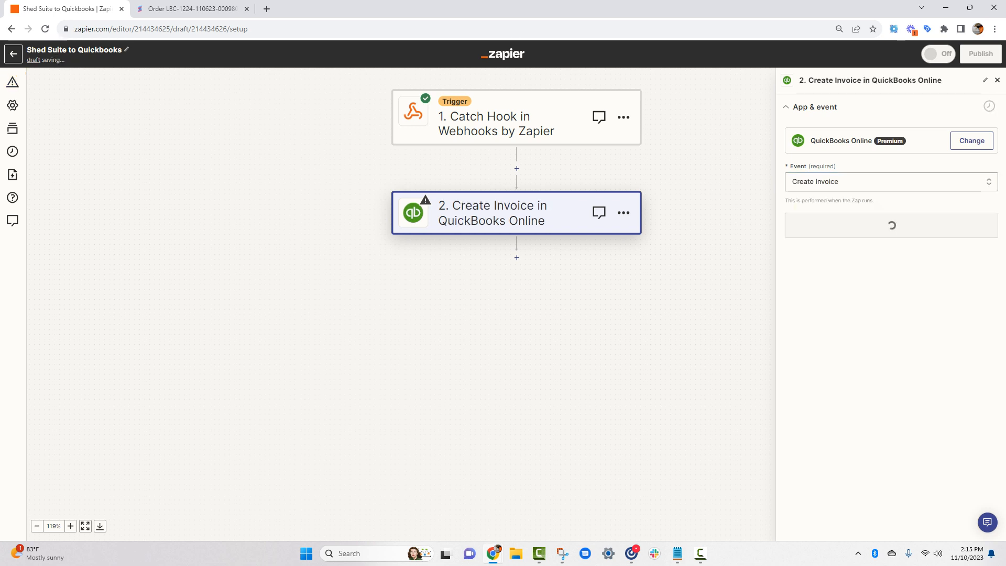
click(890, 226)
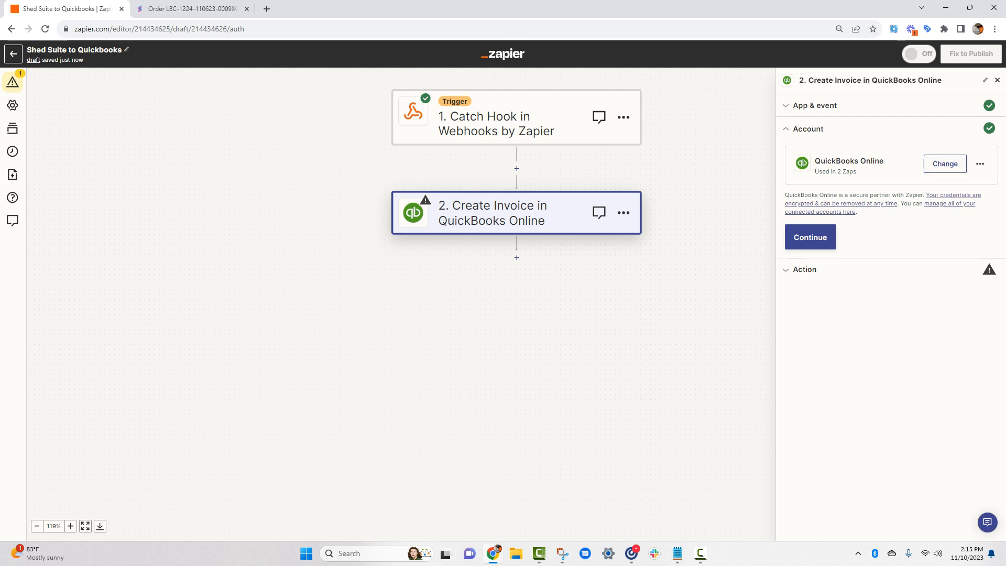
click(810, 237)
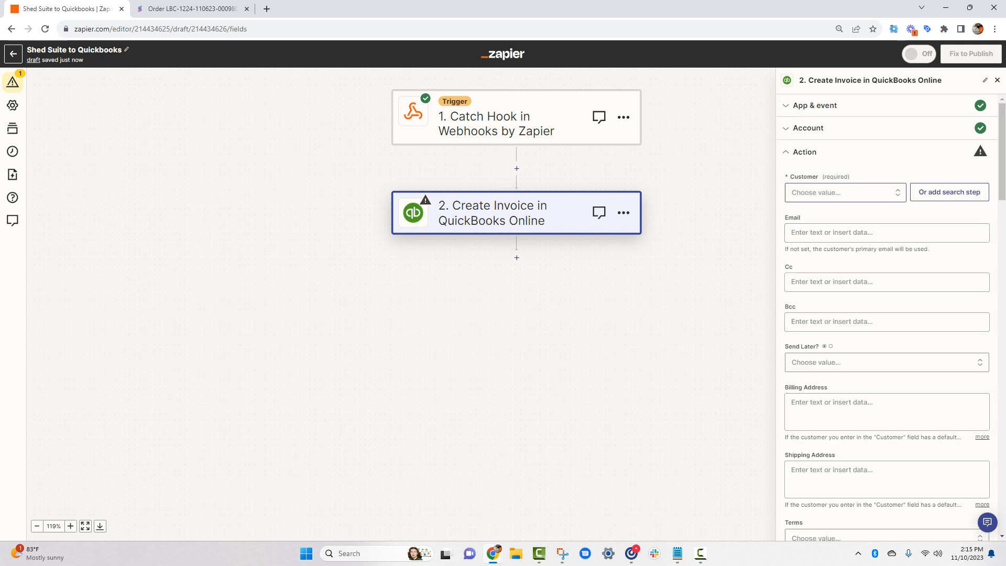
Add a Find Customer search step for the invoice's required customer and set its search field to Email.
click(845, 192)
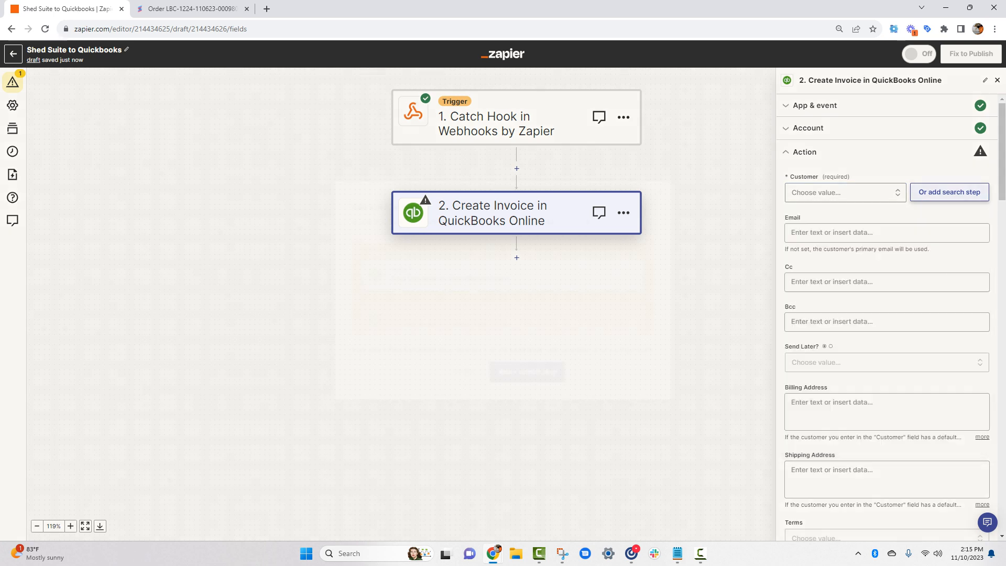
click(949, 192)
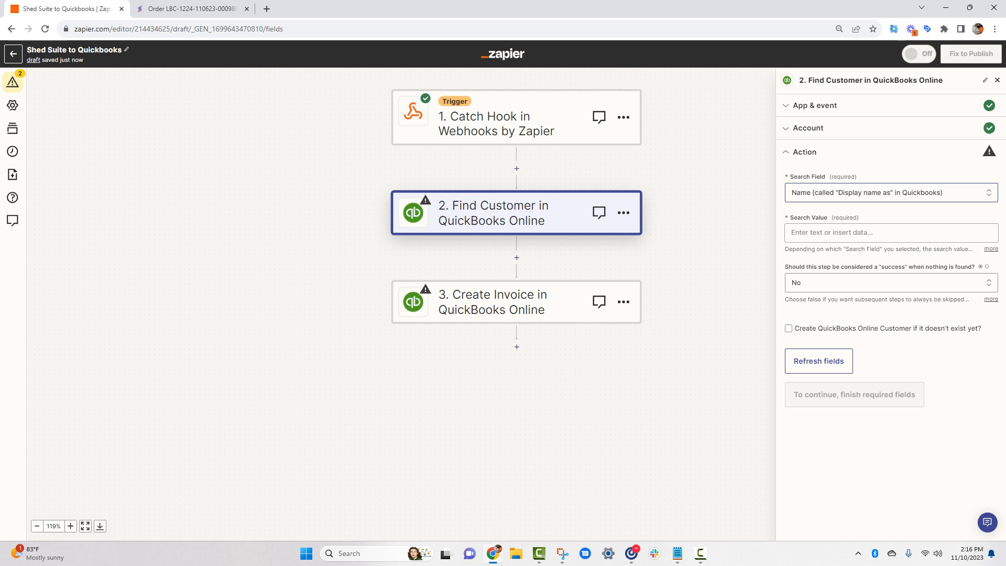
click(891, 193)
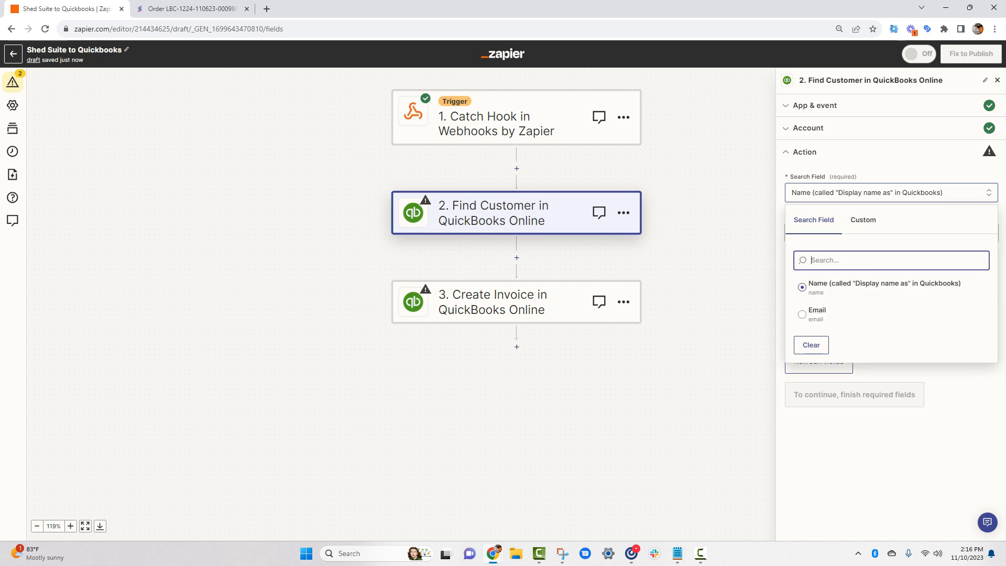
click(838, 314)
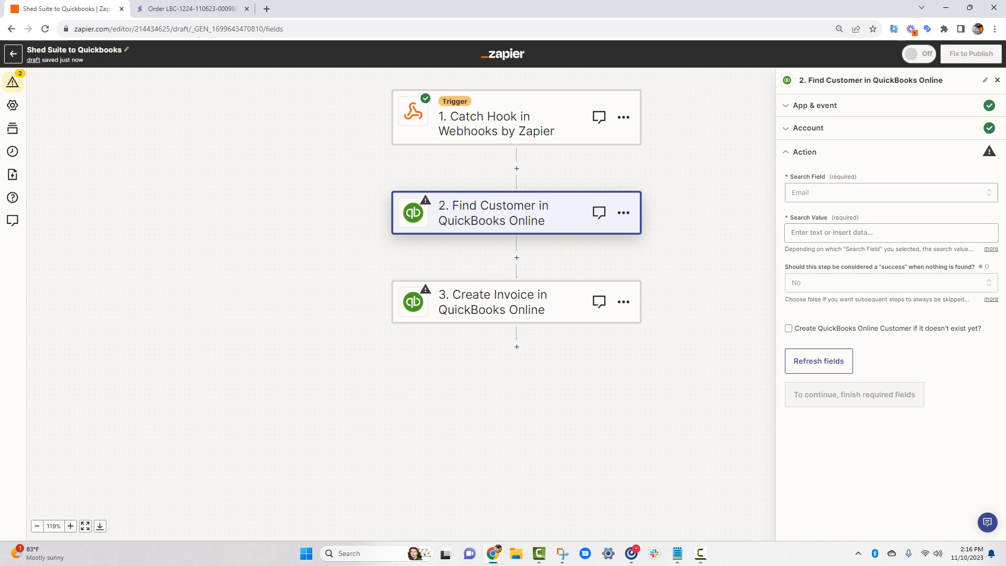
Map the Find Customer step's search value to the Email field from the Catch Hook trigger data.
click(839, 233)
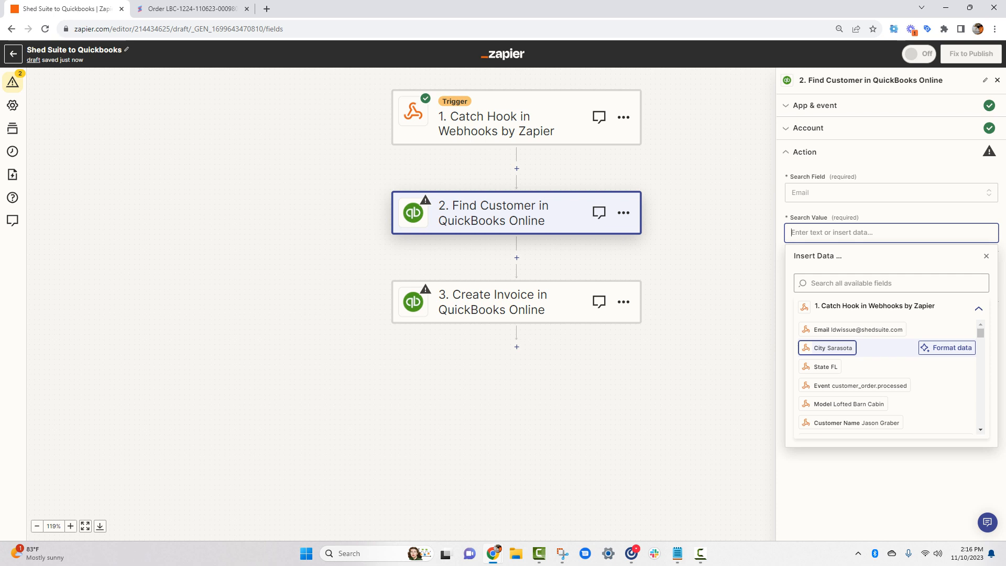
scroll(885, 378, down, 3)
scroll(886, 377, down, 5)
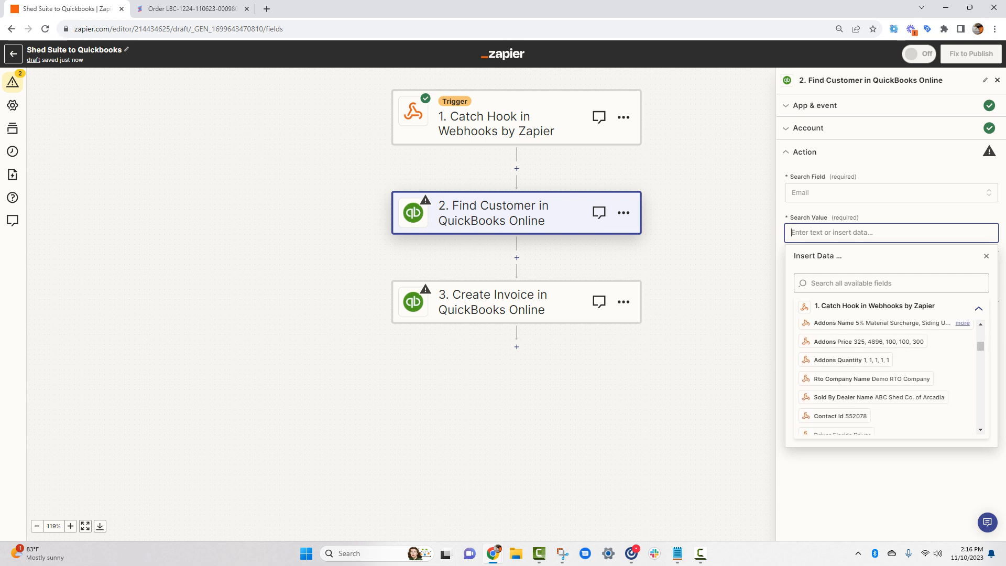
scroll(886, 377, down, 5)
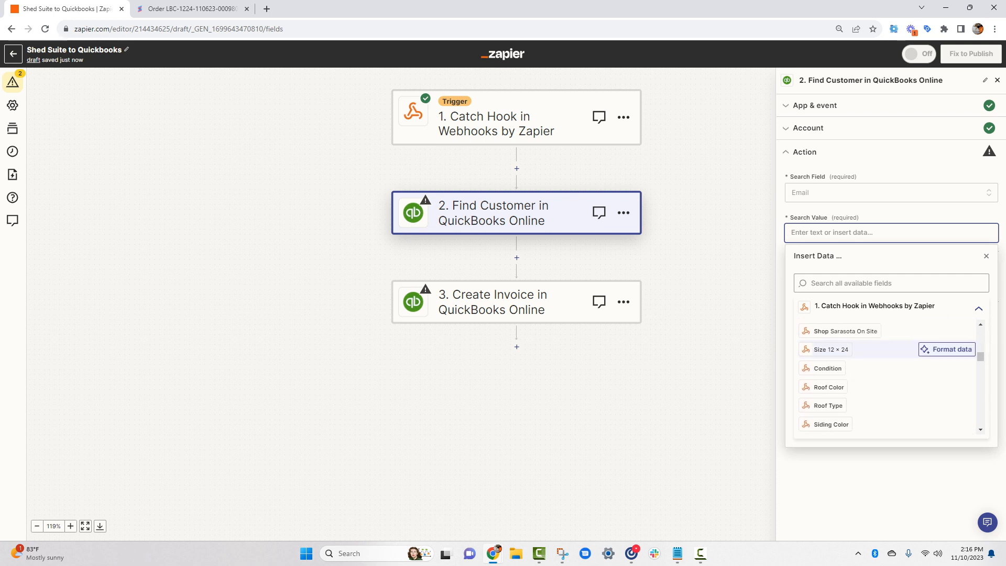
scroll(885, 377, down, 5)
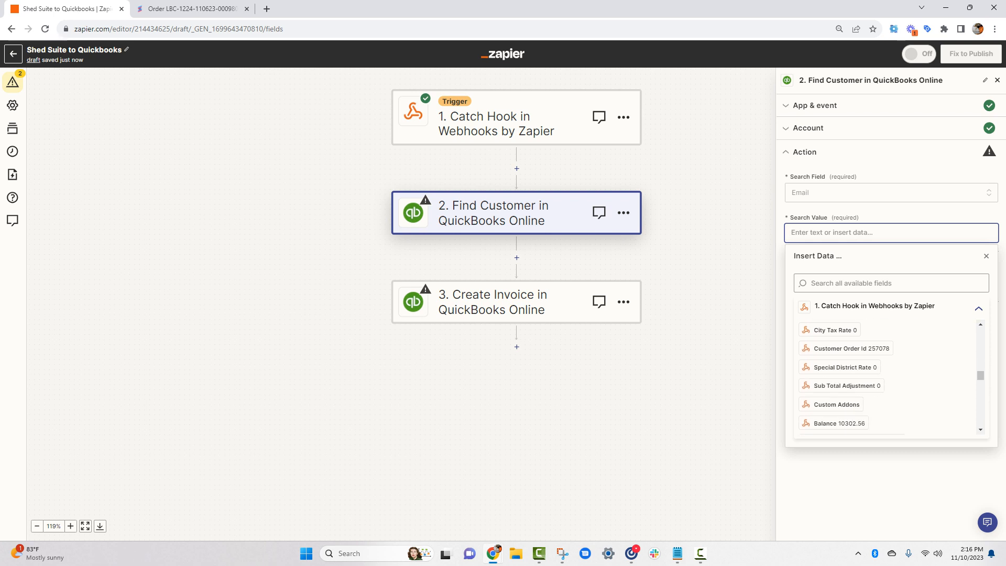
scroll(885, 378, down, 4)
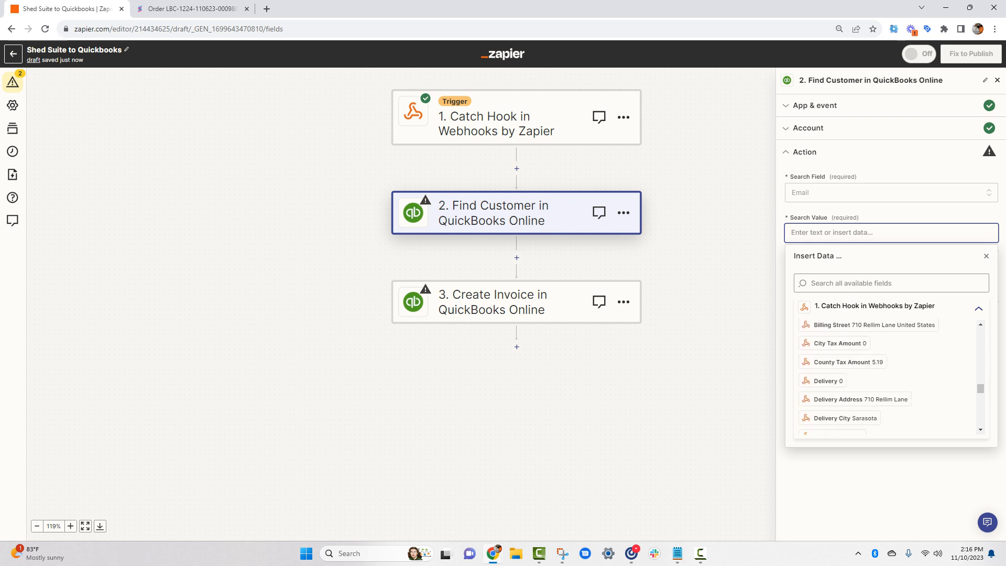
scroll(886, 351, down, 2)
scroll(886, 352, up, 2)
click(877, 283)
text(ema)
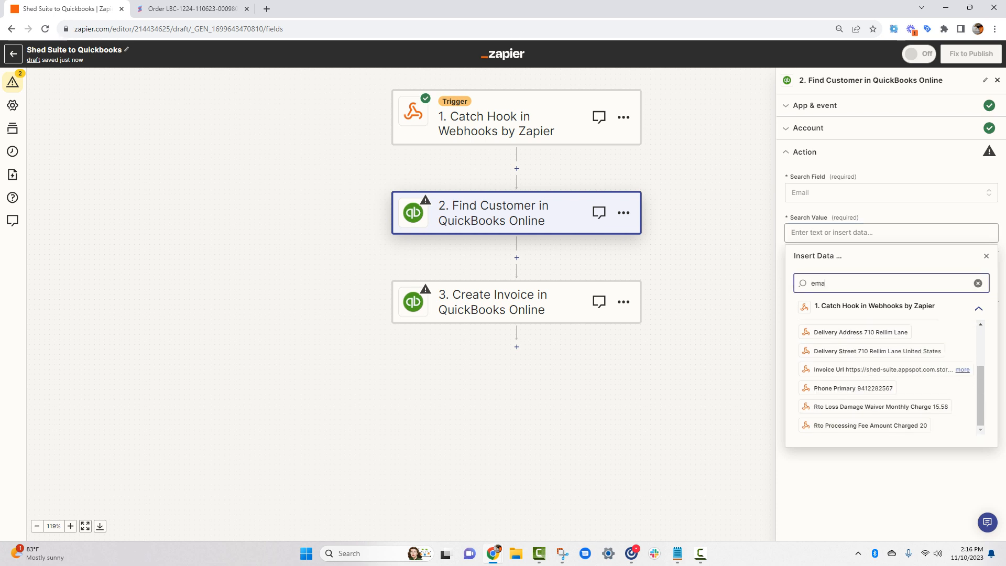
text(il)
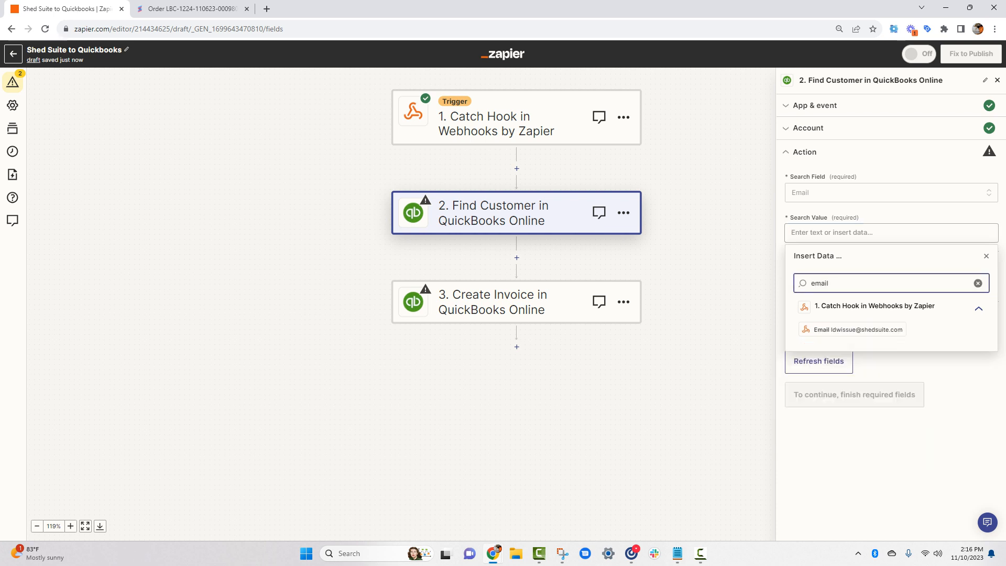
click(859, 330)
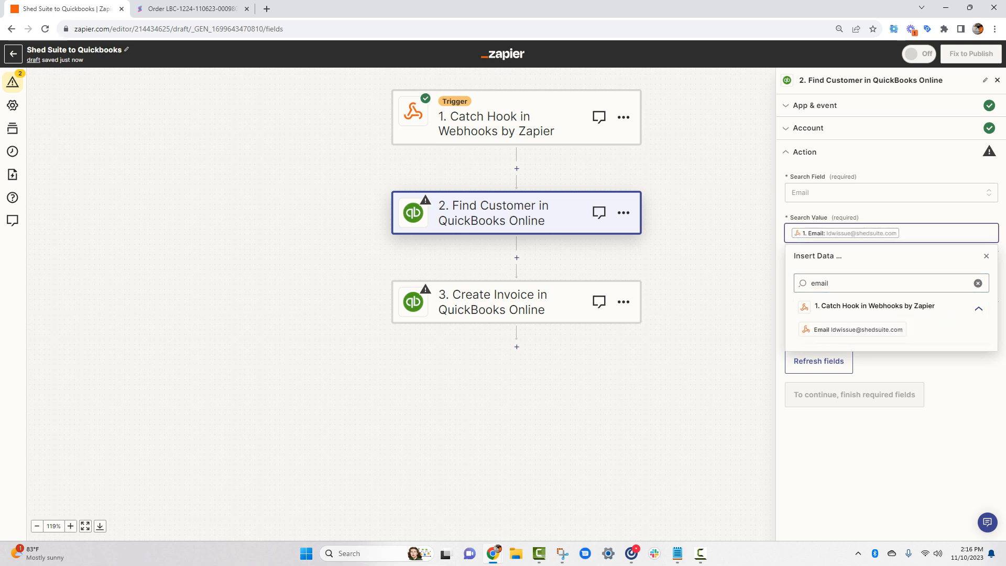
click(886, 461)
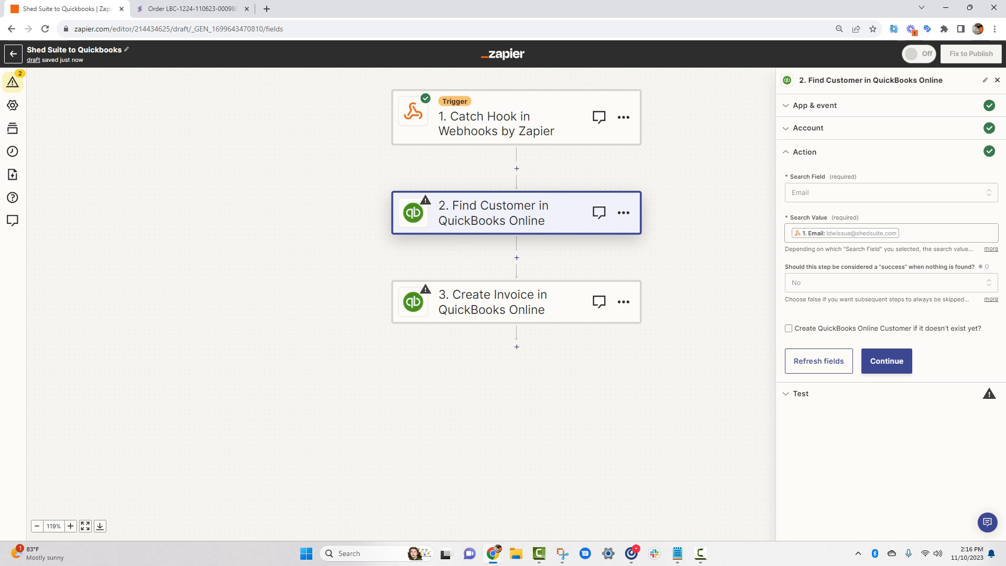
Enable creating the QuickBooks Online customer if it doesn't exist and map Full Name to the webhook's Customer Name.
click(789, 328)
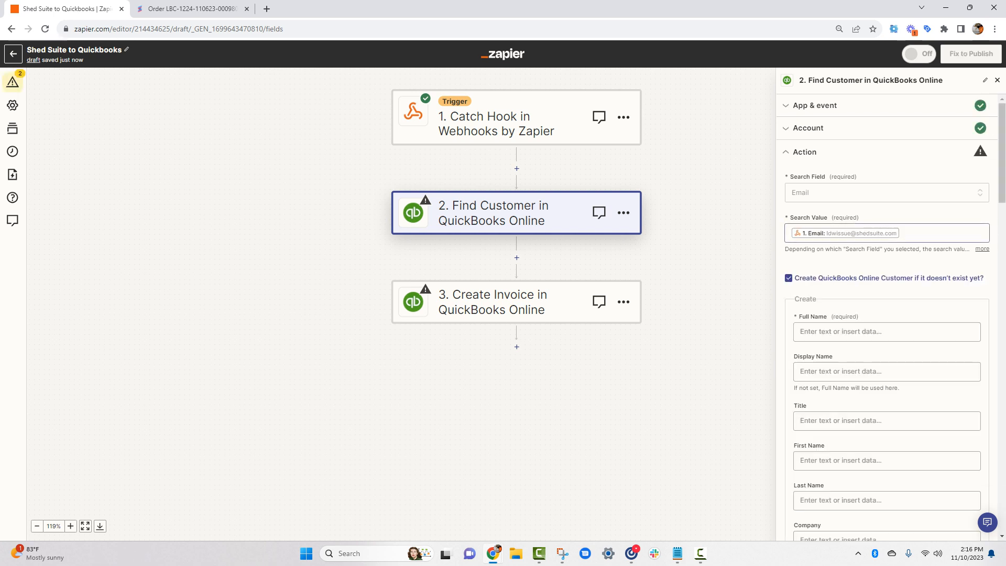
scroll(888, 315, down, 1)
click(888, 261)
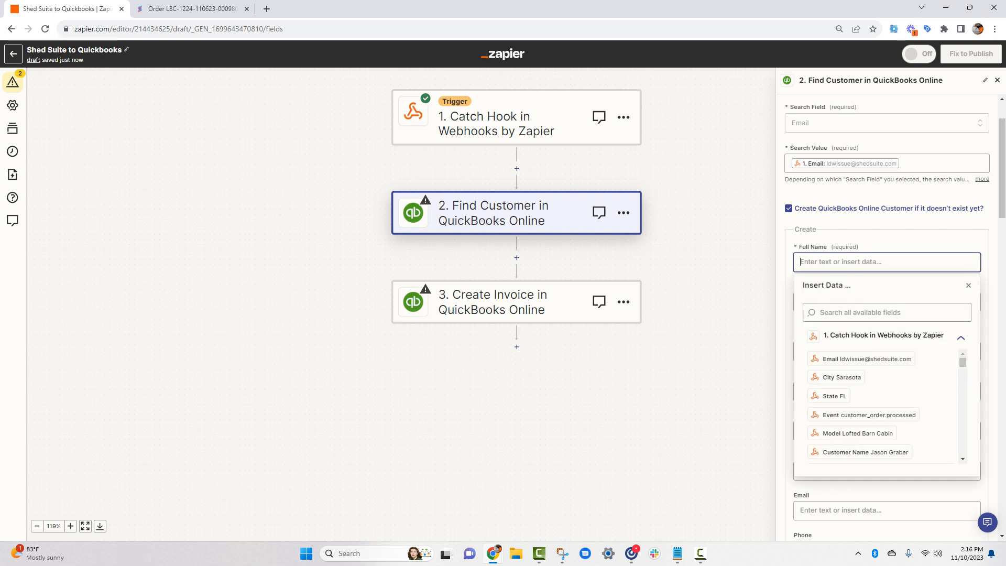
text(fulll nam)
key(ctrl+a)
key(BackSpace)
key(Tab)
text(name)
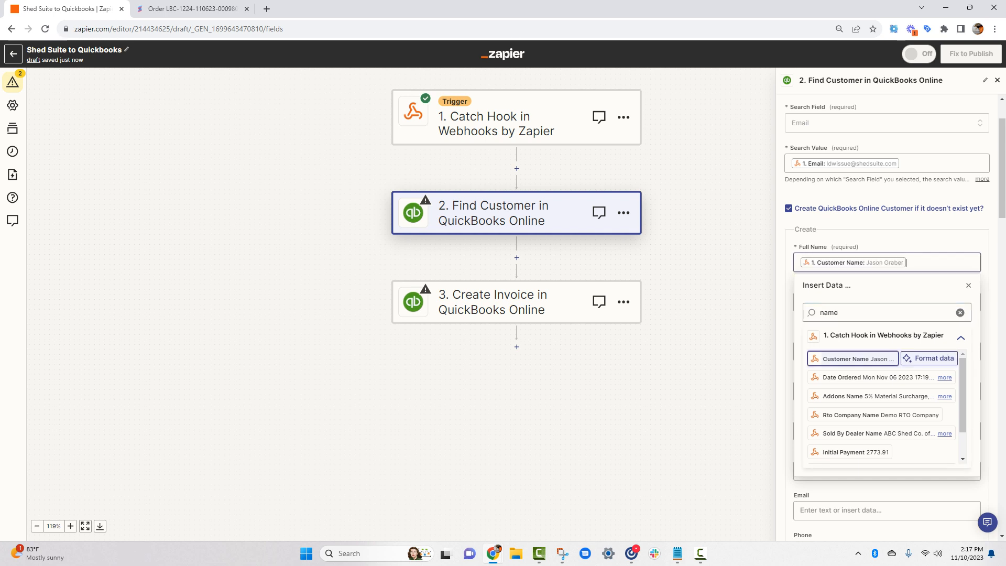
key(Return)
key(Escape)
Map the new customer's Display Name to the Customer Name field from the Catch Hook trigger.
key(Tab)
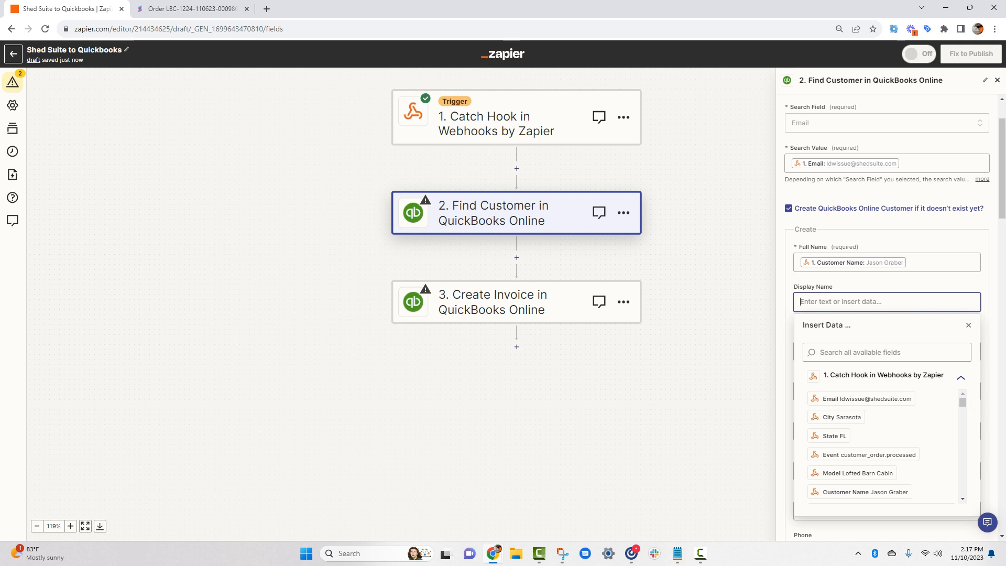
text(fu)
key(BackSpace)
key(BackSpace)
key(BackSpace)
key(BackSpace)
key(Tab)
text(fuklkl)
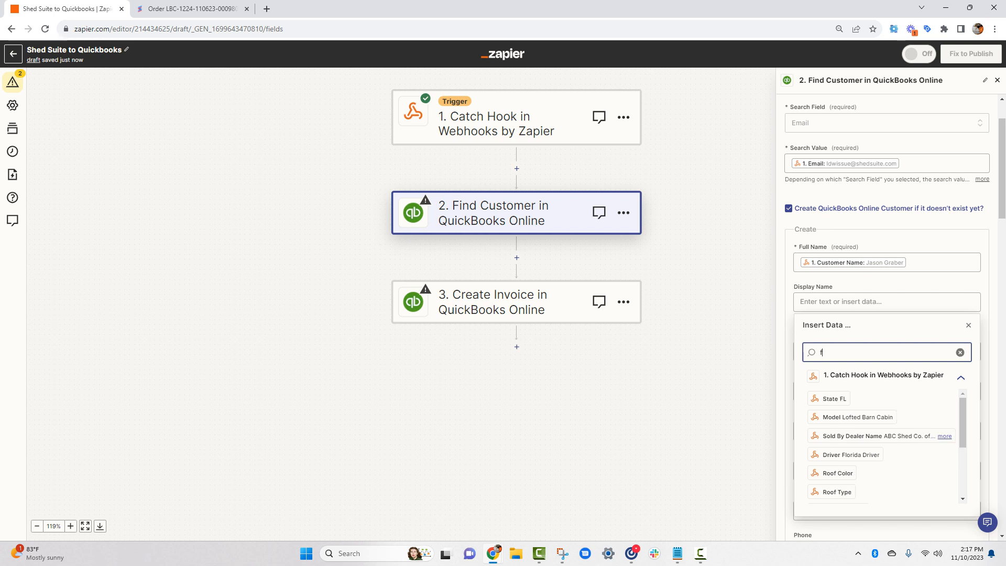
key(BackSpace)
key(BackSpace)
key(BackSpace)
text(ll)
key(BackSpace)
key(BackSpace)
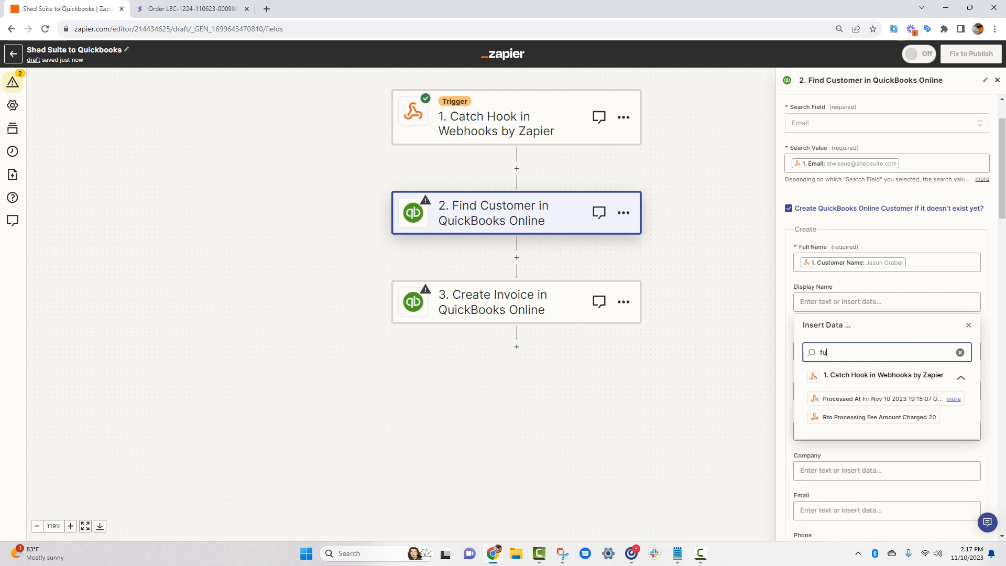
key(BackSpace)
key(BackSpace)
text(name)
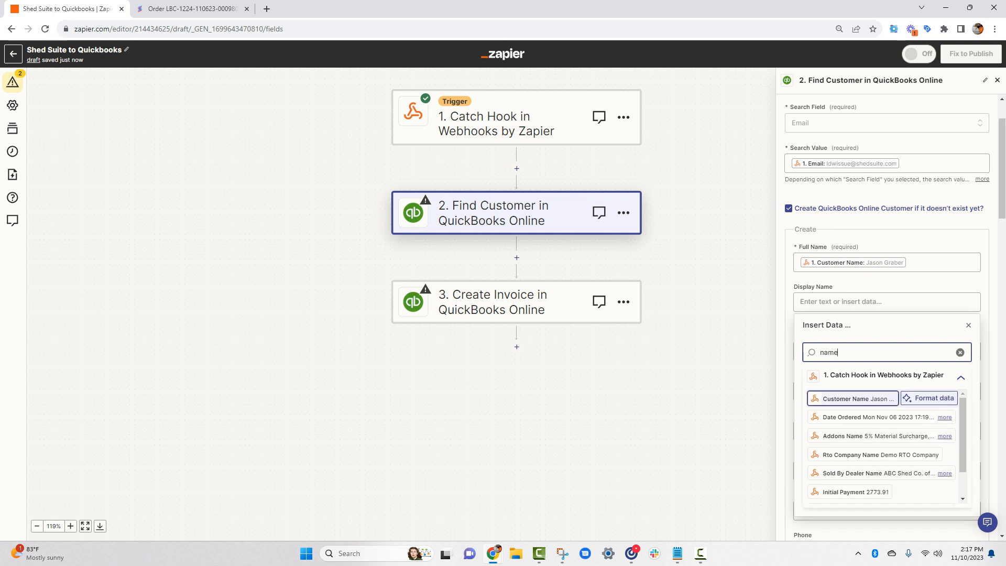
click(885, 399)
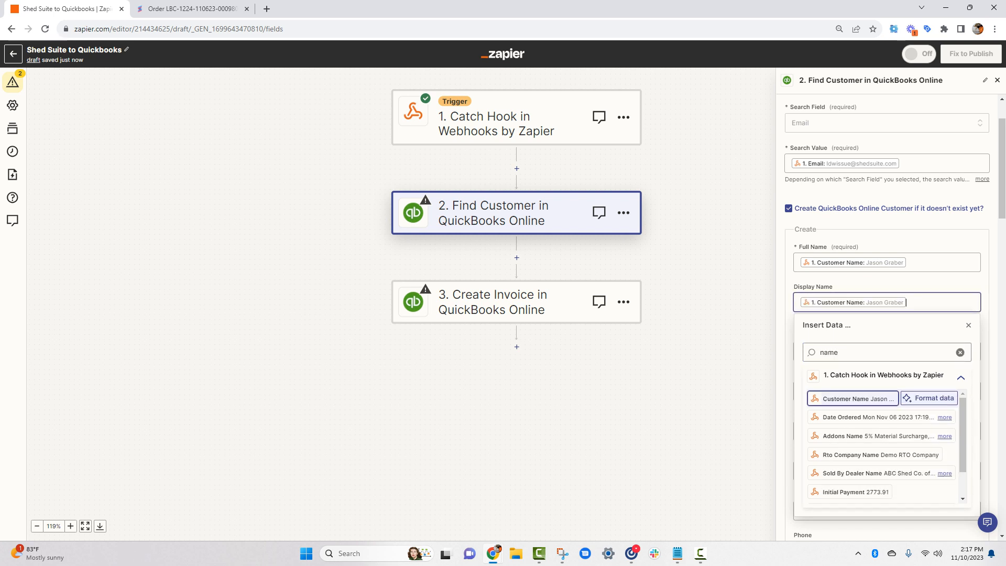
click(751, 341)
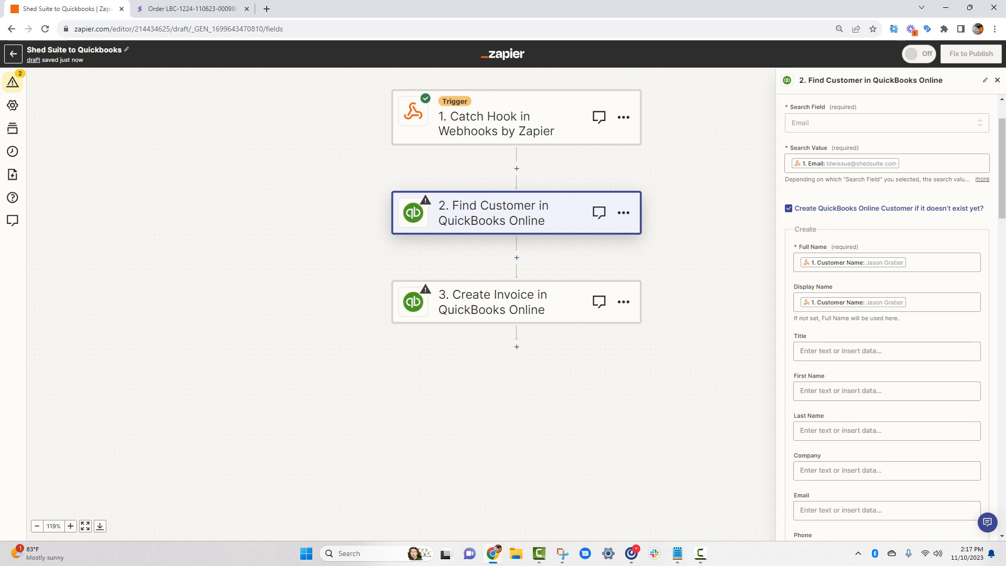
Search the Catch Hook data for a name field that suits the new customer's First Name.
scroll(885, 352, down, 1)
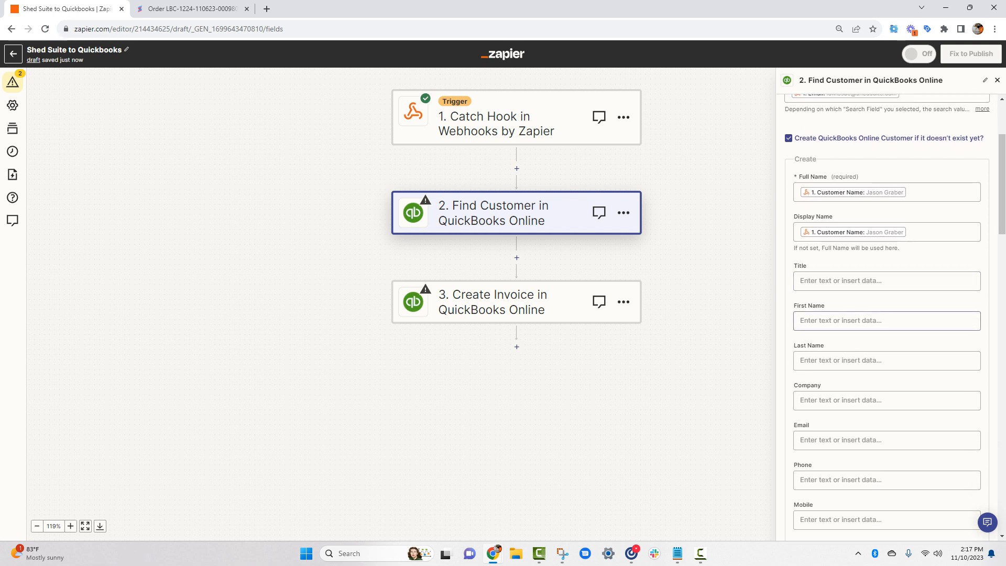
click(886, 320)
text(n)
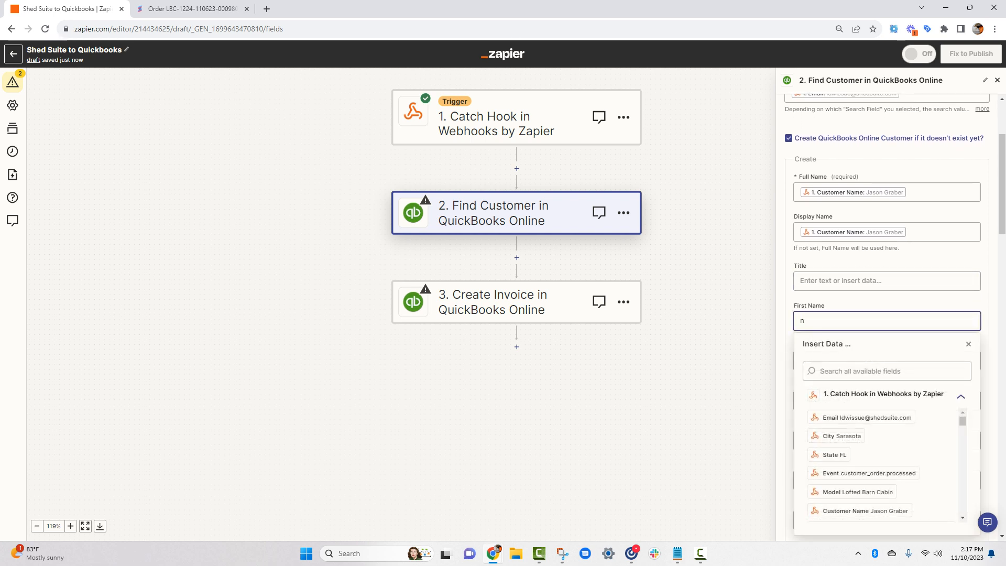
key(BackSpace)
click(886, 371)
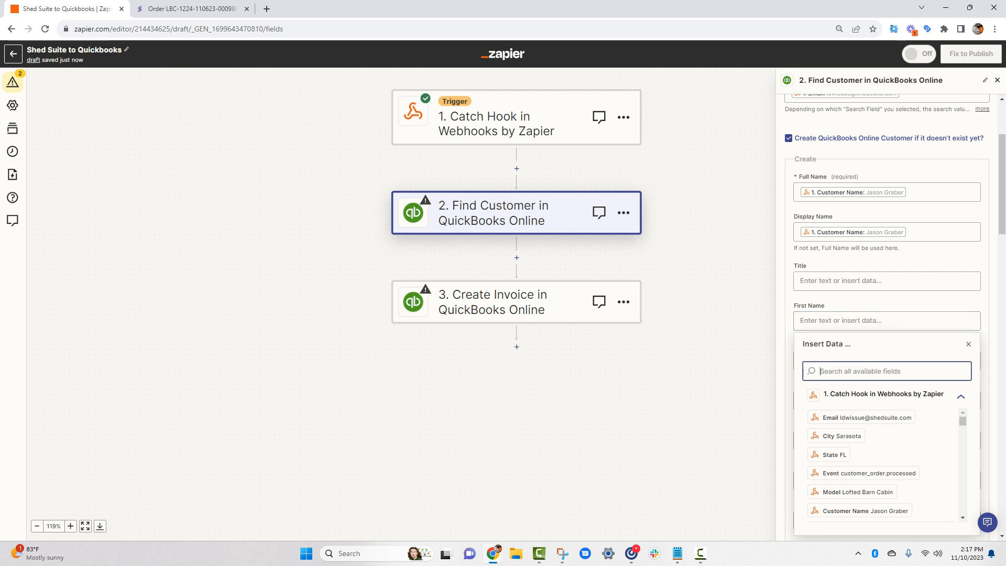
text(name)
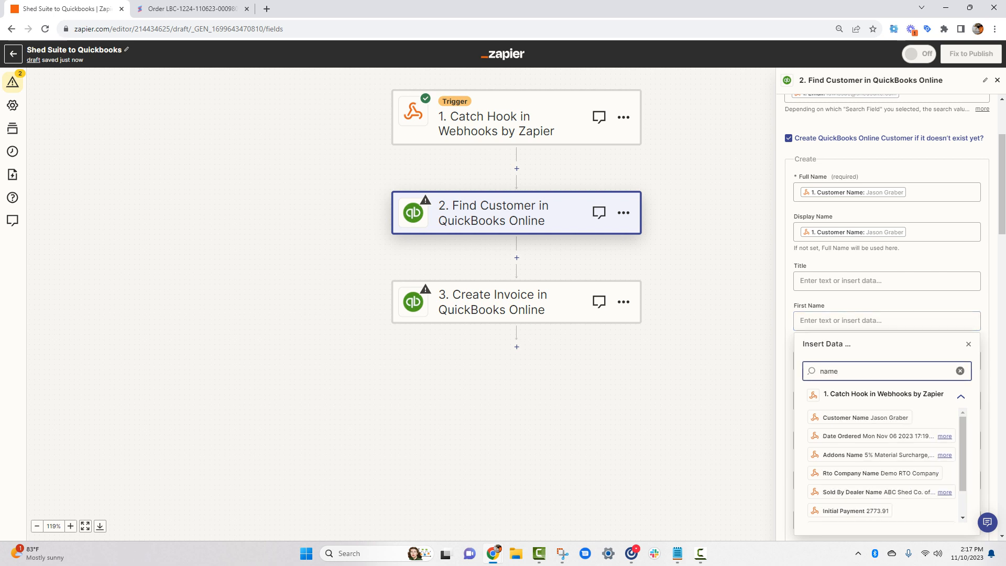
scroll(883, 461, down, 1)
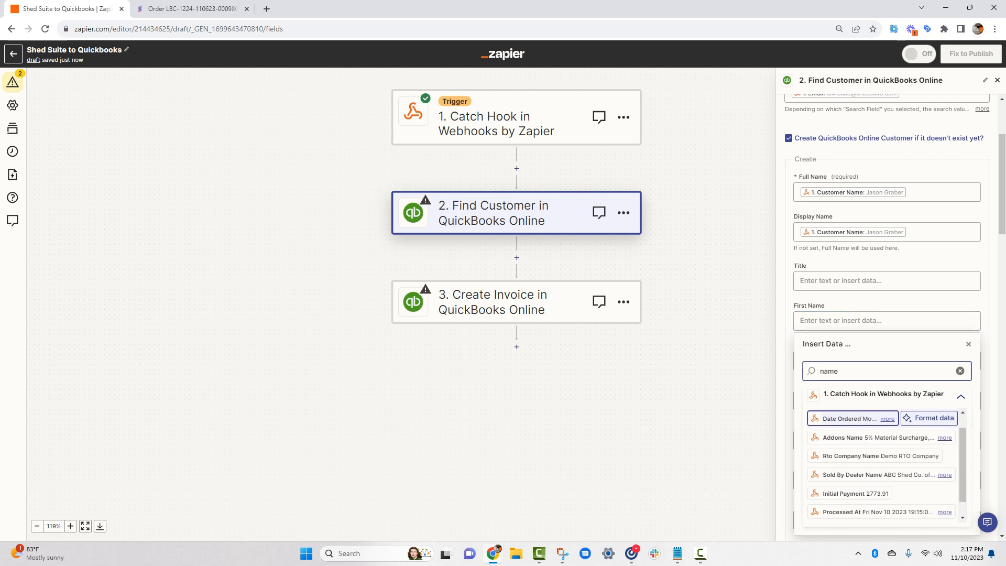
scroll(883, 442, down, 1)
scroll(883, 441, up, 1)
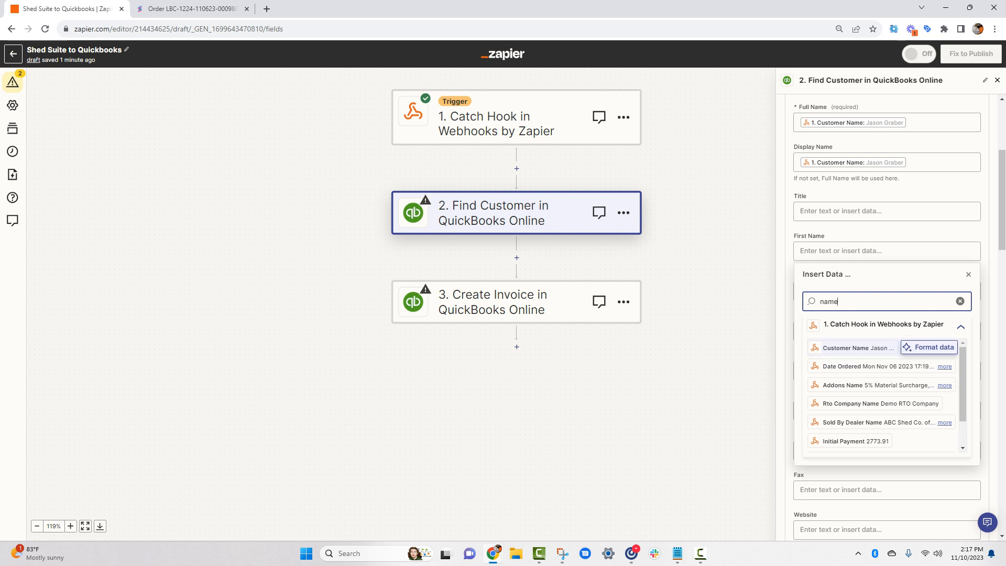
Create a Formatter step for the webhook's Customer Name with the instruction "split name into first name and last name".
click(930, 348)
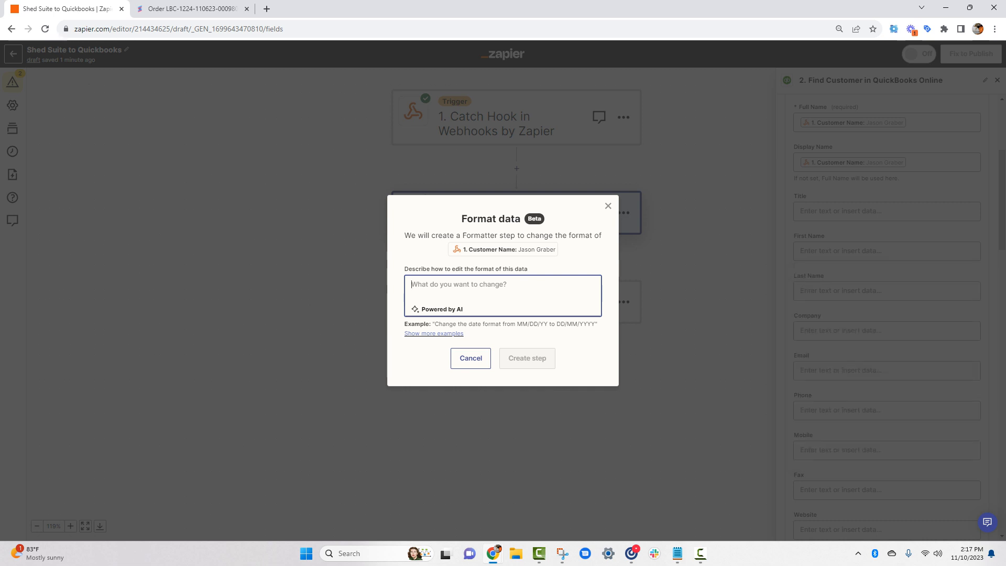
text(split)
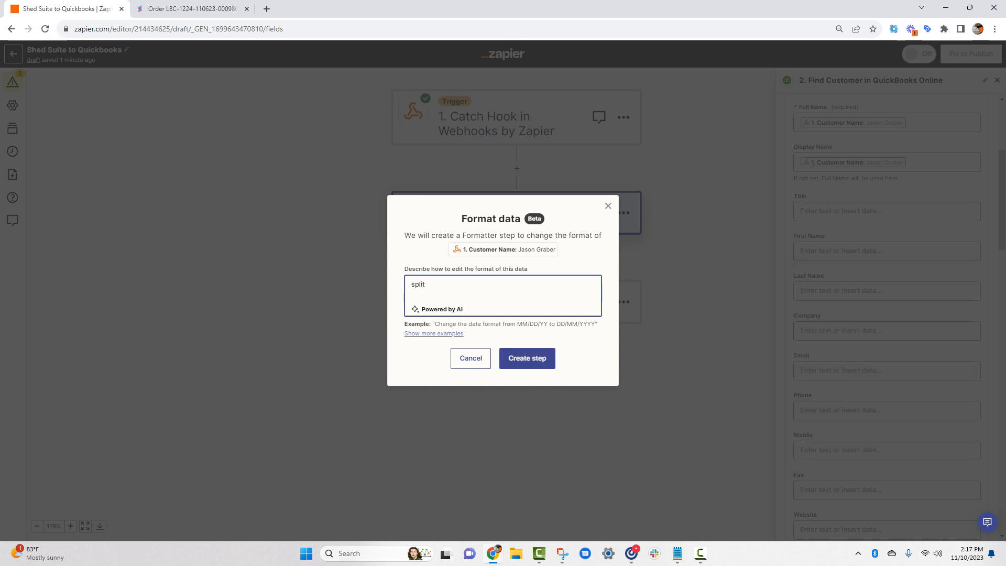
text( name into first name and last na)
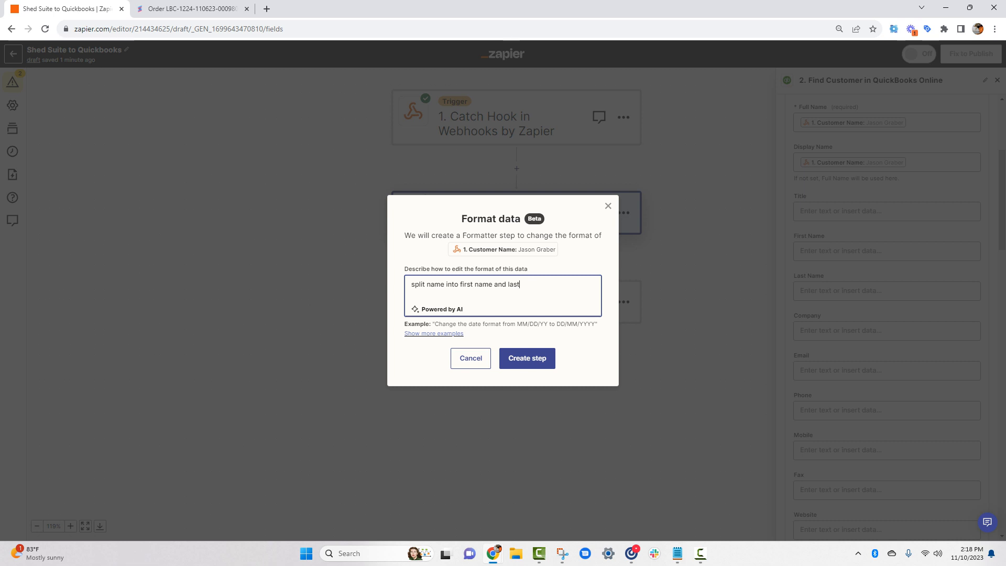
text(me)
click(528, 358)
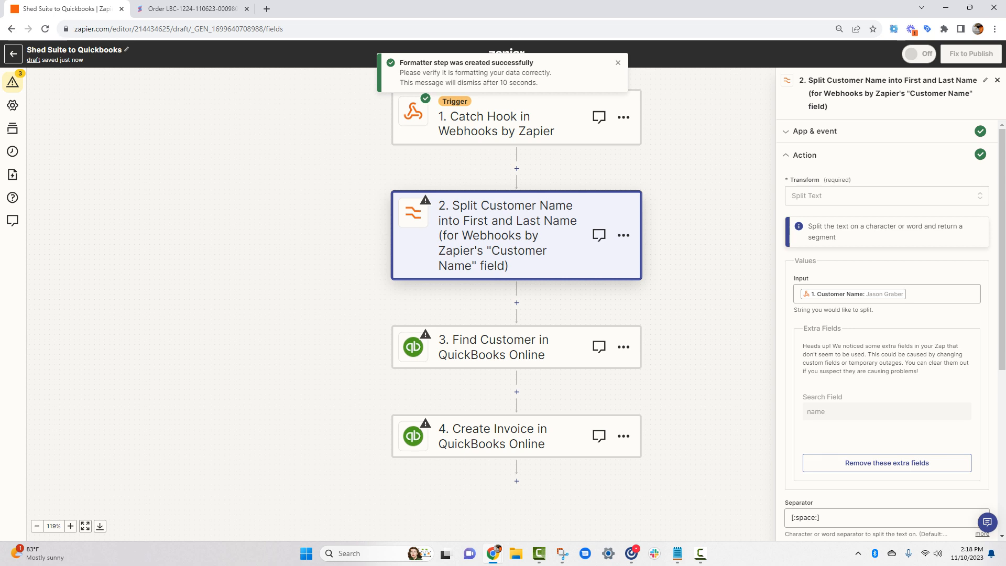
Delete the Formatter step that splits the Customer Name into first and last name.
scroll(887, 331, down, 2)
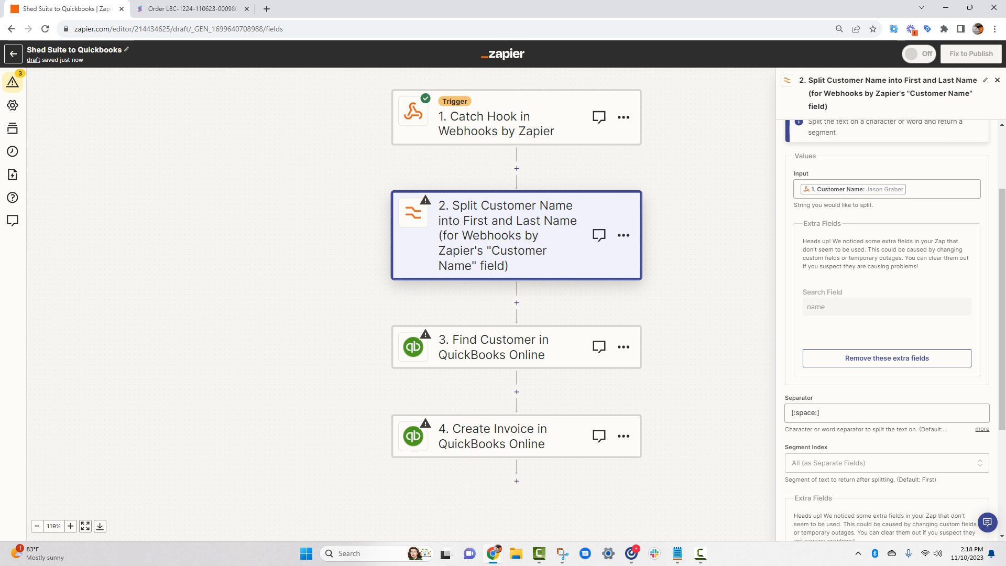
click(624, 235)
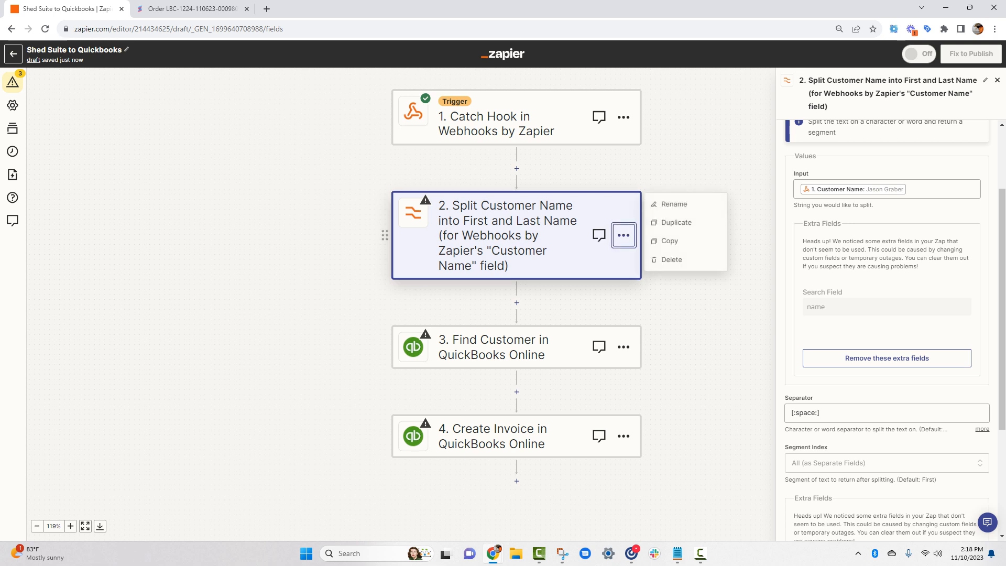
click(679, 260)
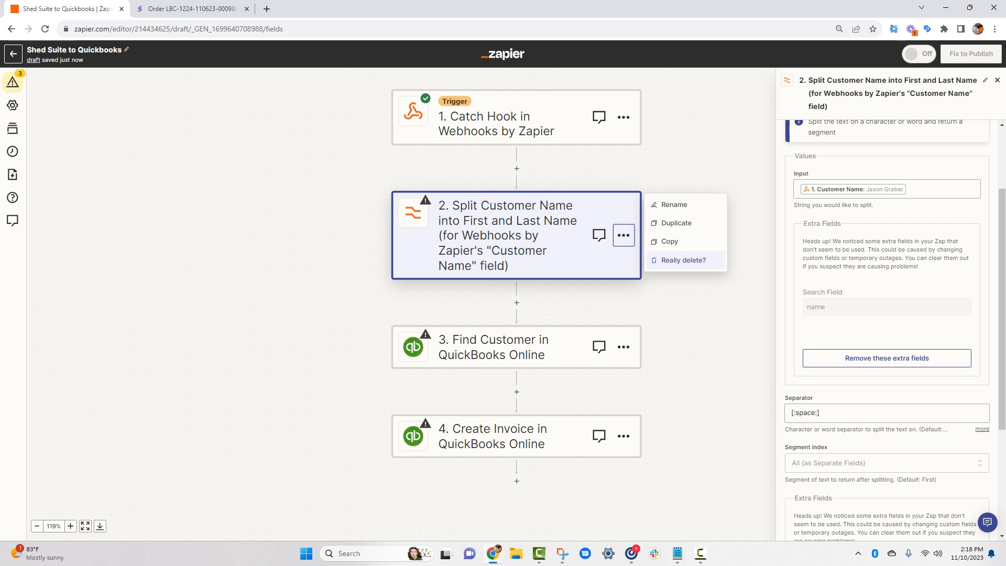
click(678, 260)
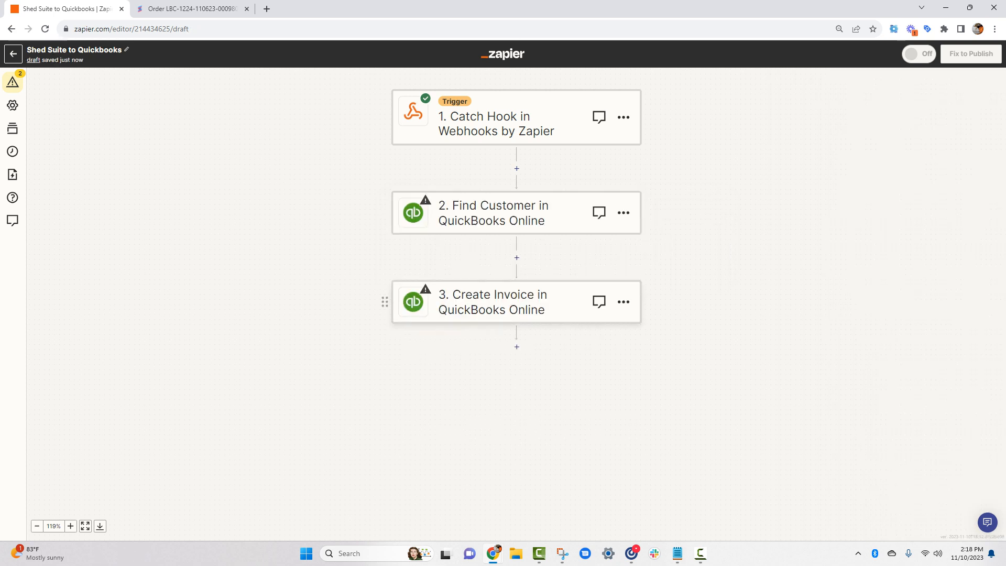
Test the Find Customer step with the sample order data and continue to the Create Invoice step.
click(504, 217)
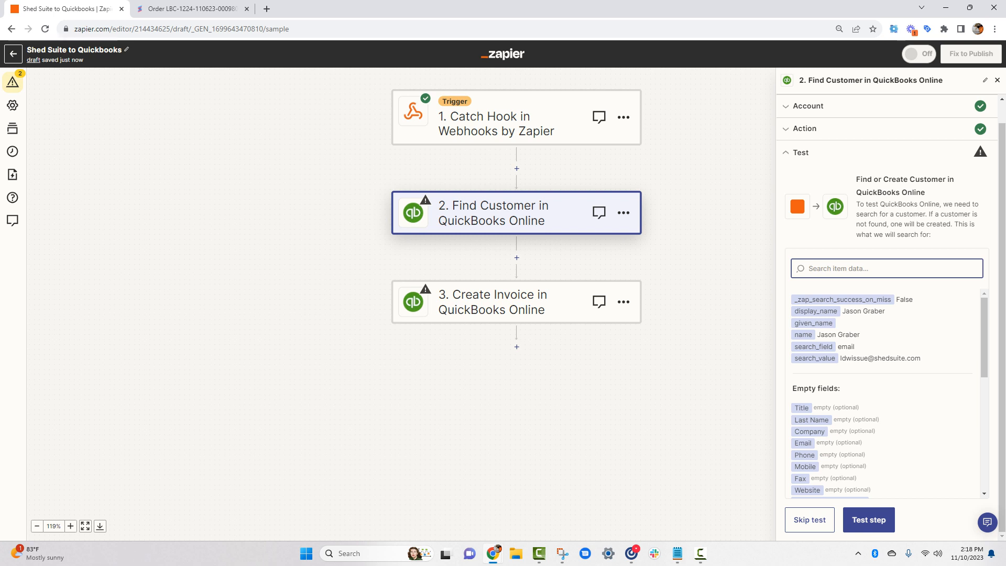
scroll(886, 393, down, 10)
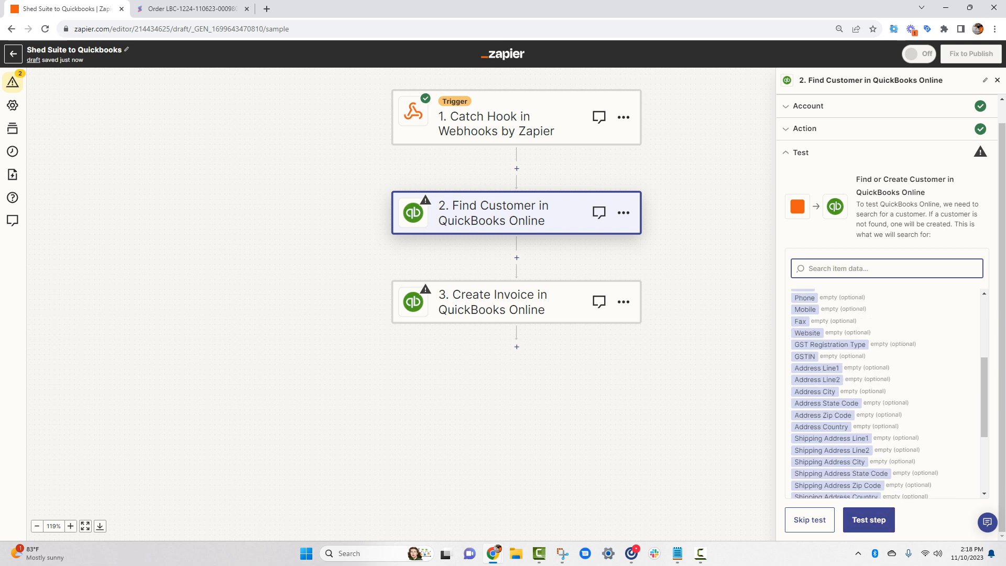
click(869, 519)
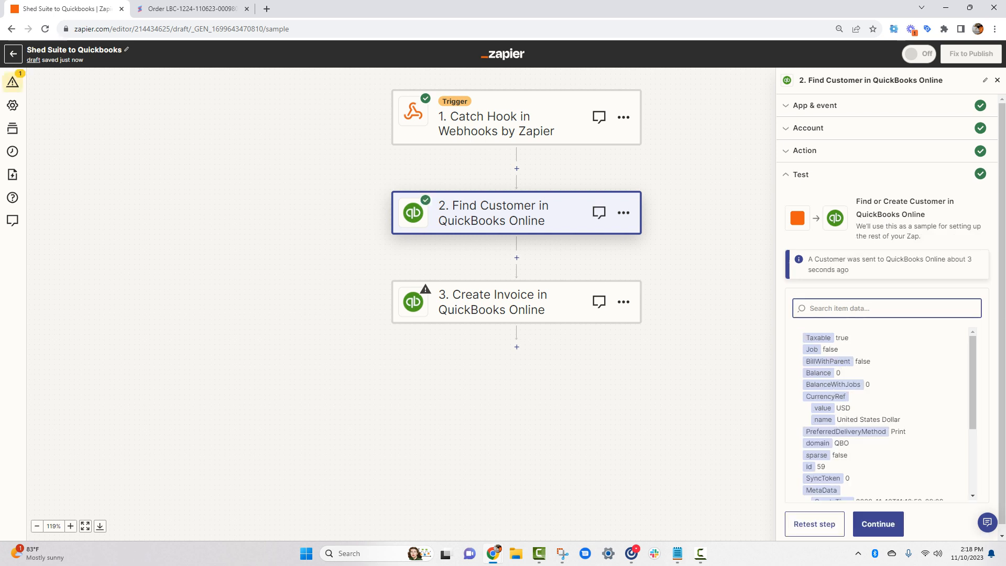
click(879, 524)
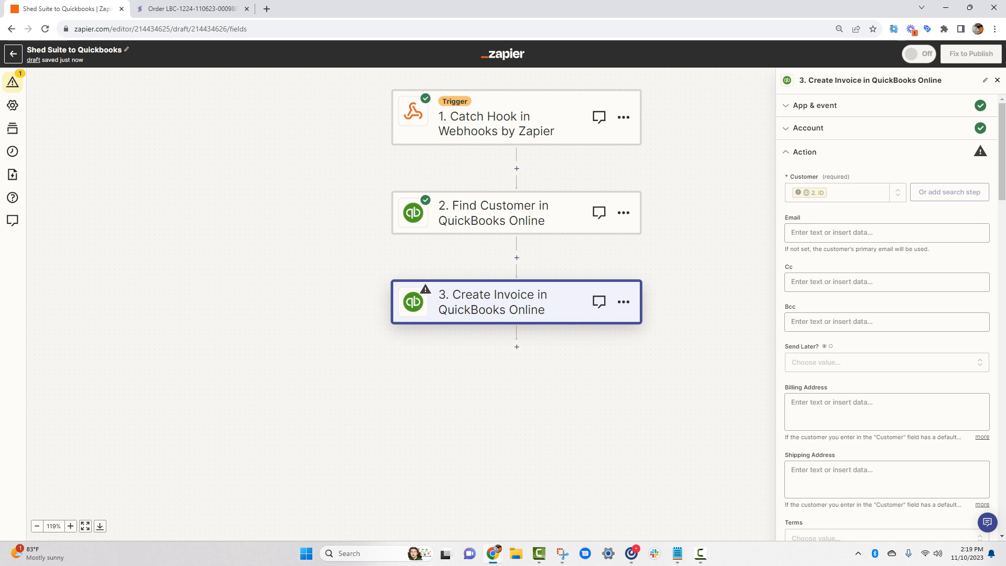
Replace the invoice's Customer mapping with the ID returned by the Find Customer step.
click(897, 192)
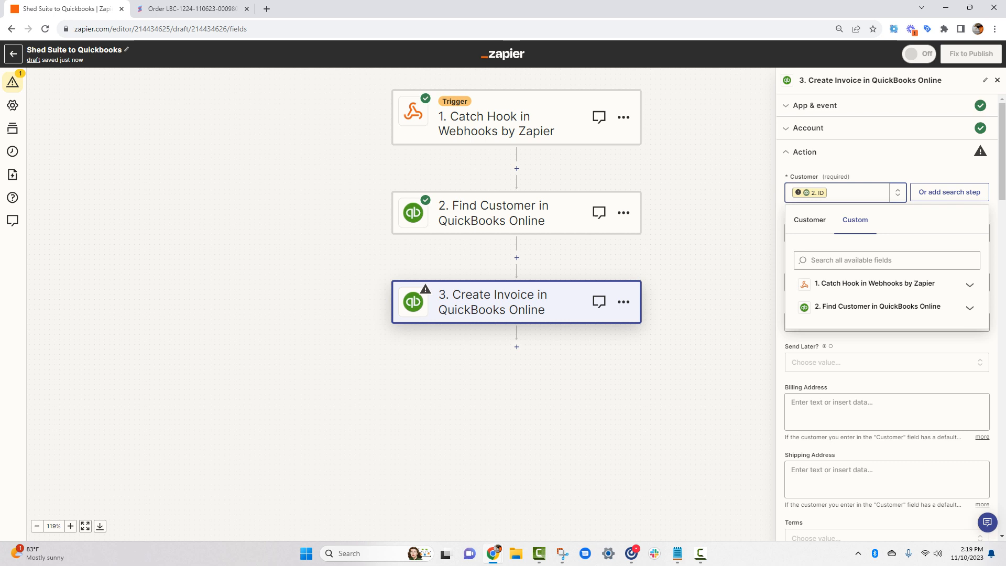
click(887, 307)
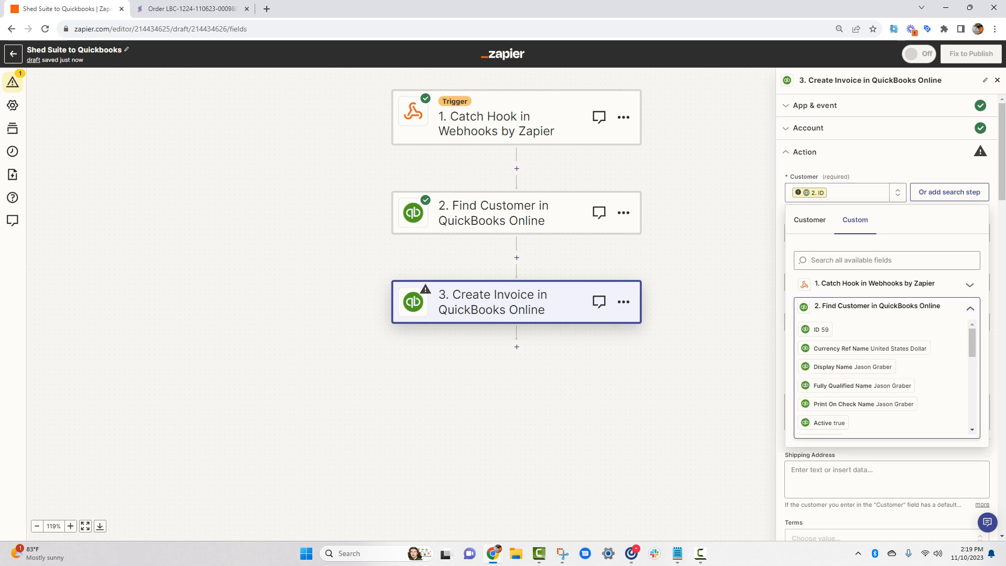
click(822, 329)
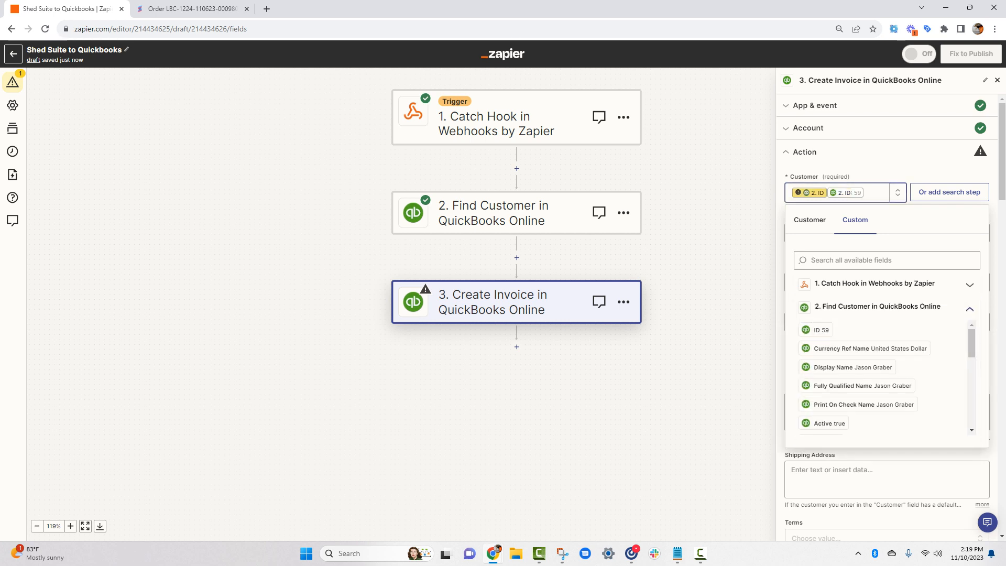
click(811, 193)
key(BackSpace)
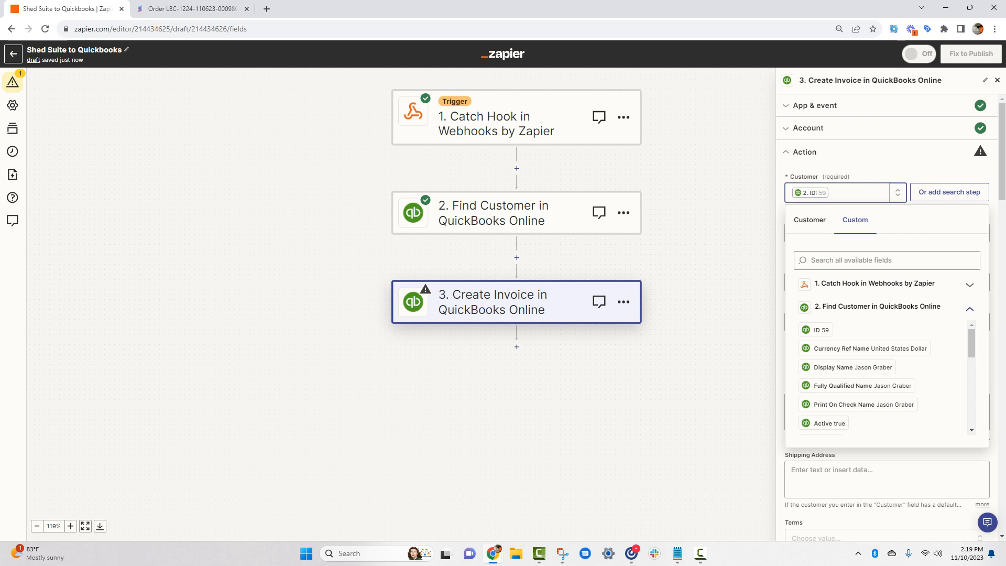
click(895, 167)
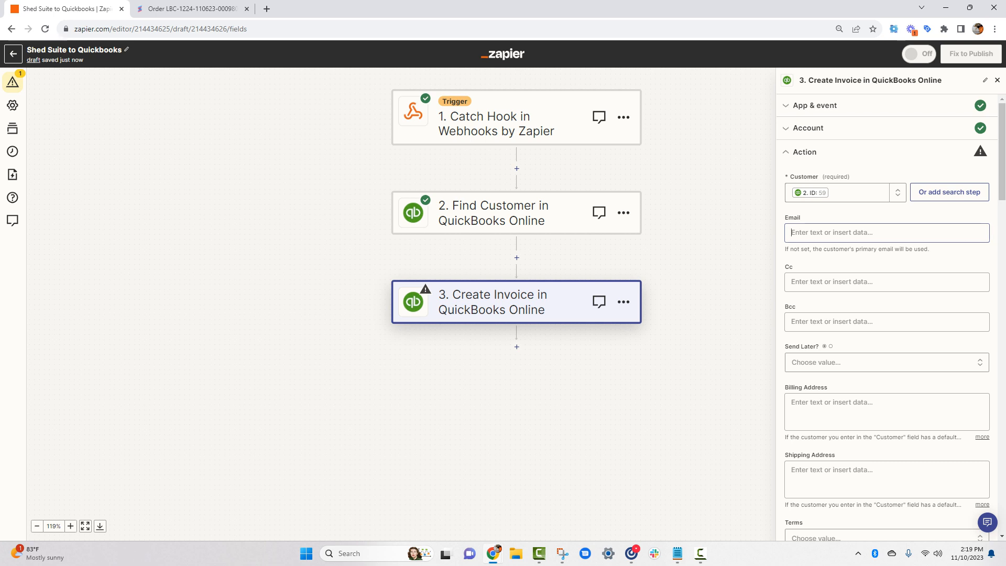
Search the available fields for "email" and map the invoice's Email to the Catch Hook's Email field.
click(886, 233)
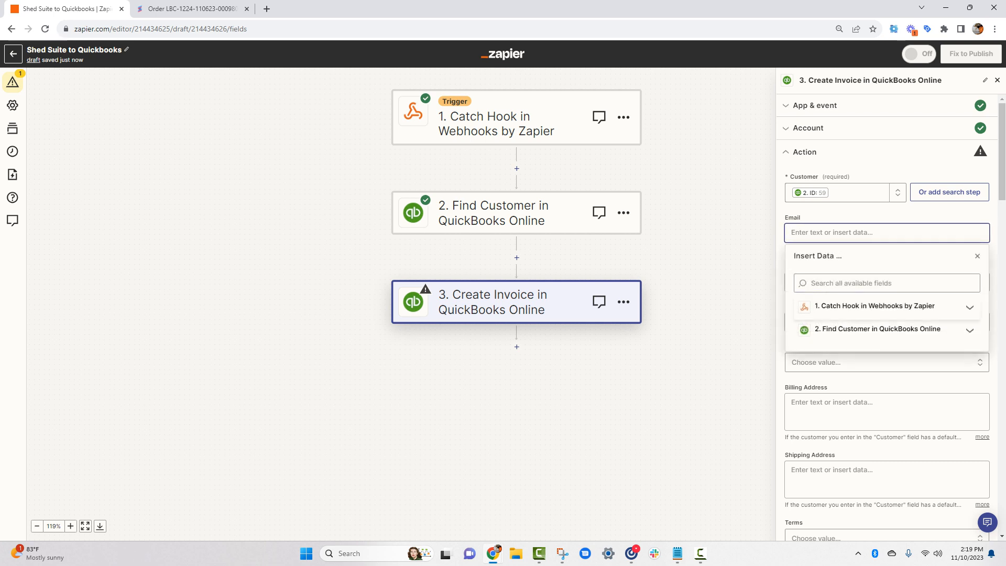
click(874, 306)
scroll(885, 377, down, 5)
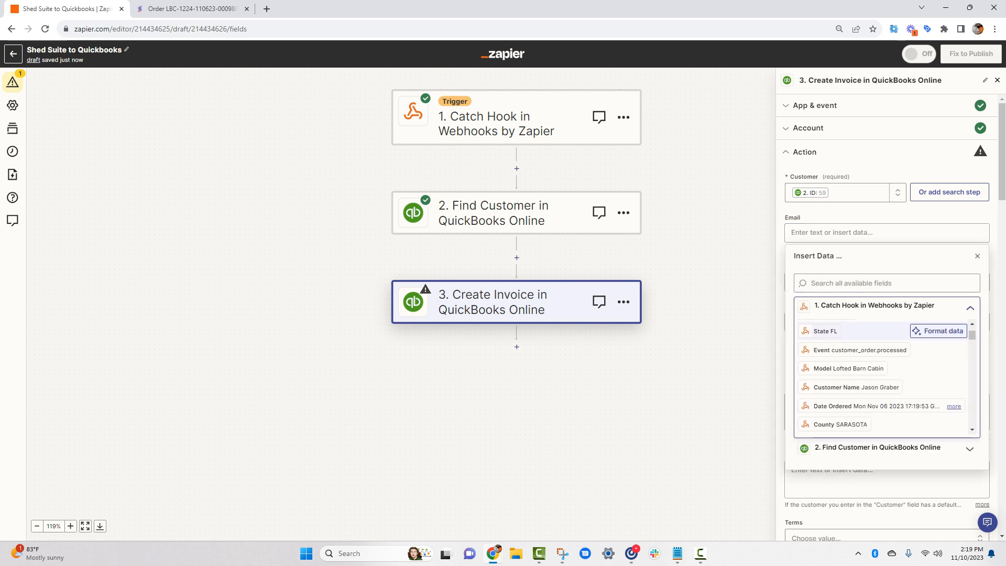
scroll(886, 372, down, 5)
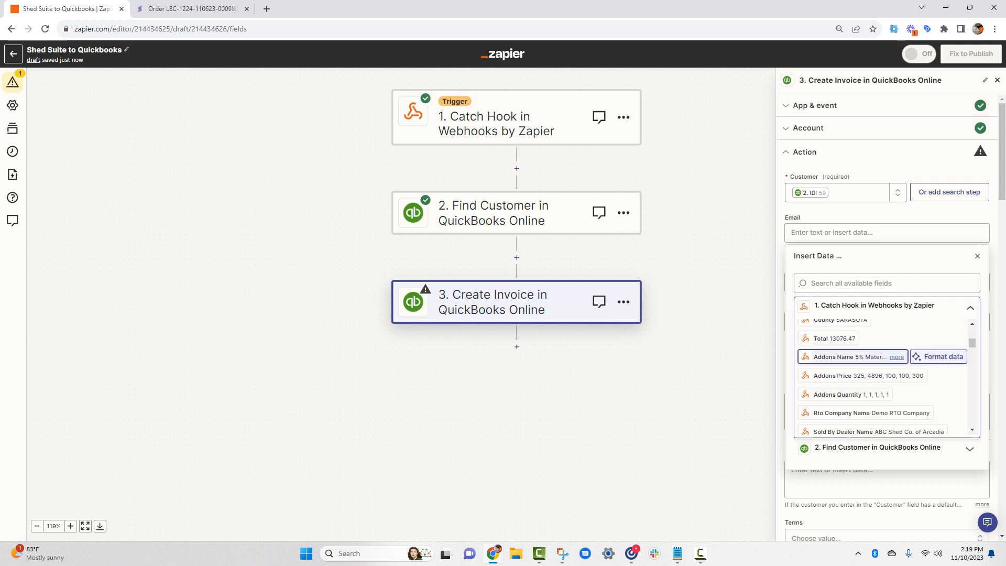
scroll(886, 372, down, 6)
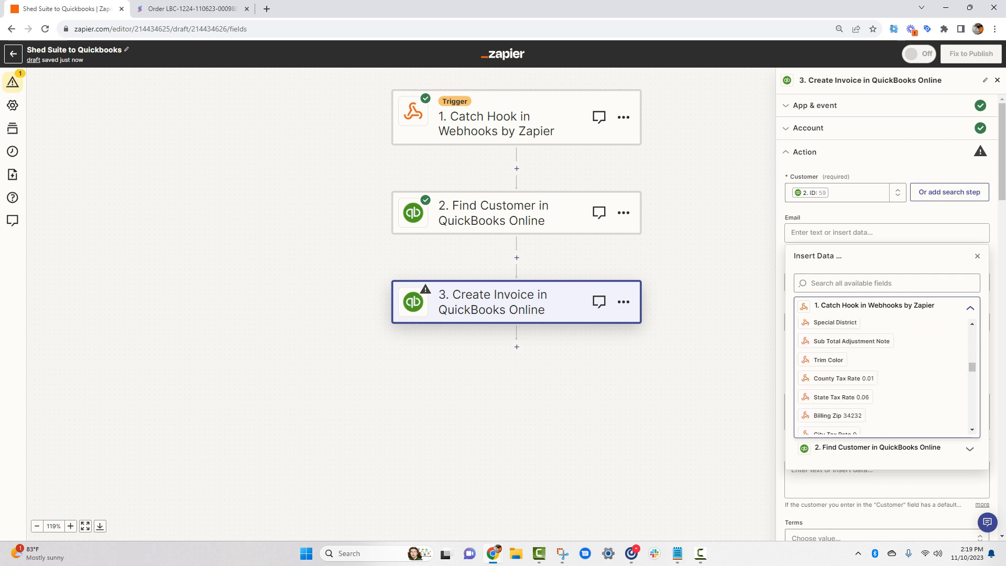
scroll(886, 381, down, 6)
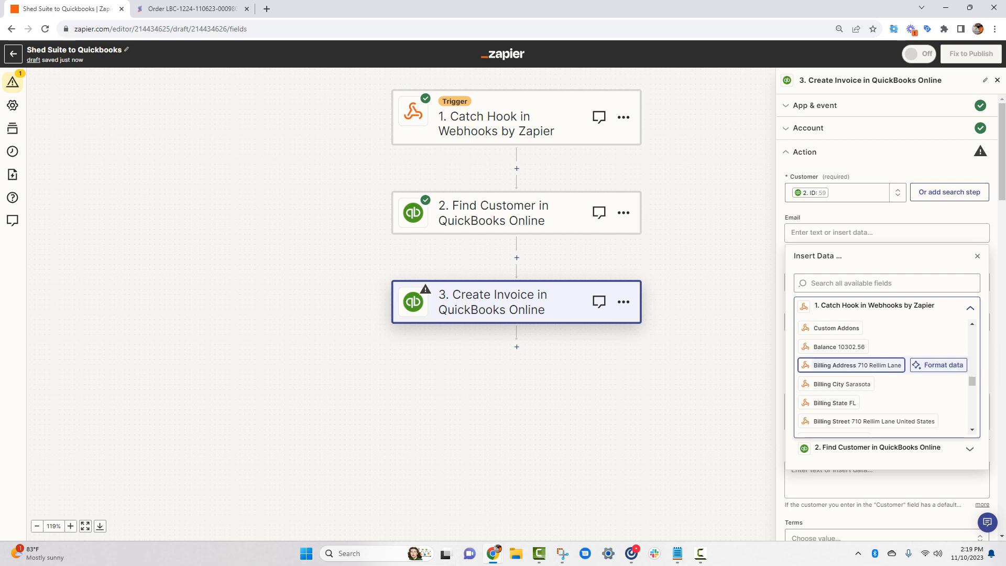
scroll(886, 381, down, 6)
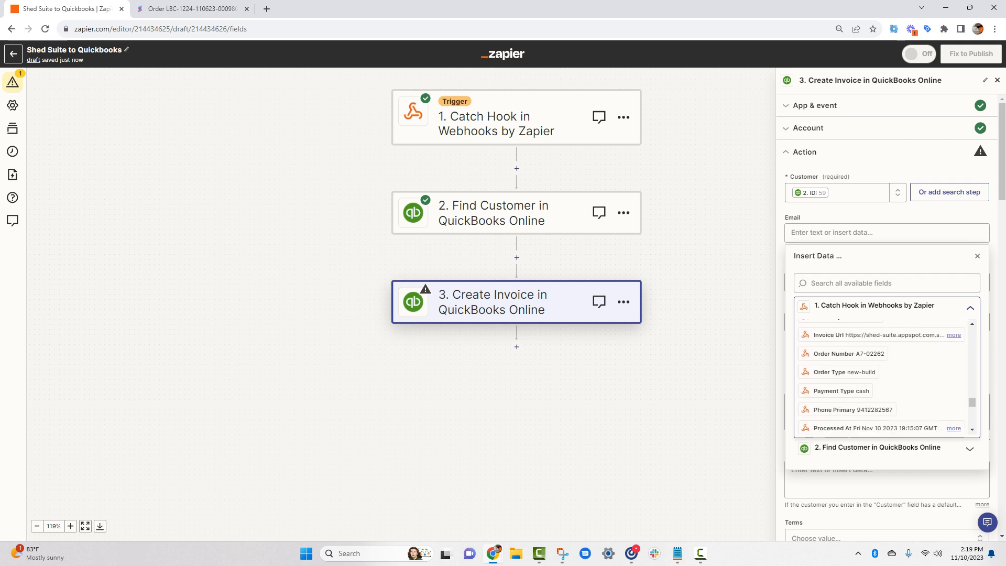
scroll(886, 367, down, 3)
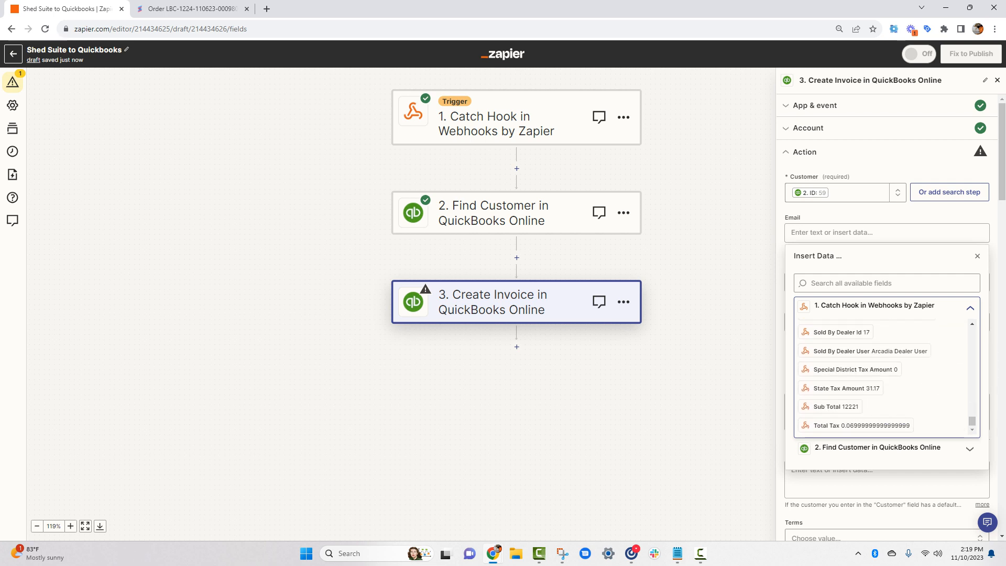
scroll(886, 367, up, 6)
scroll(886, 375, up, 6)
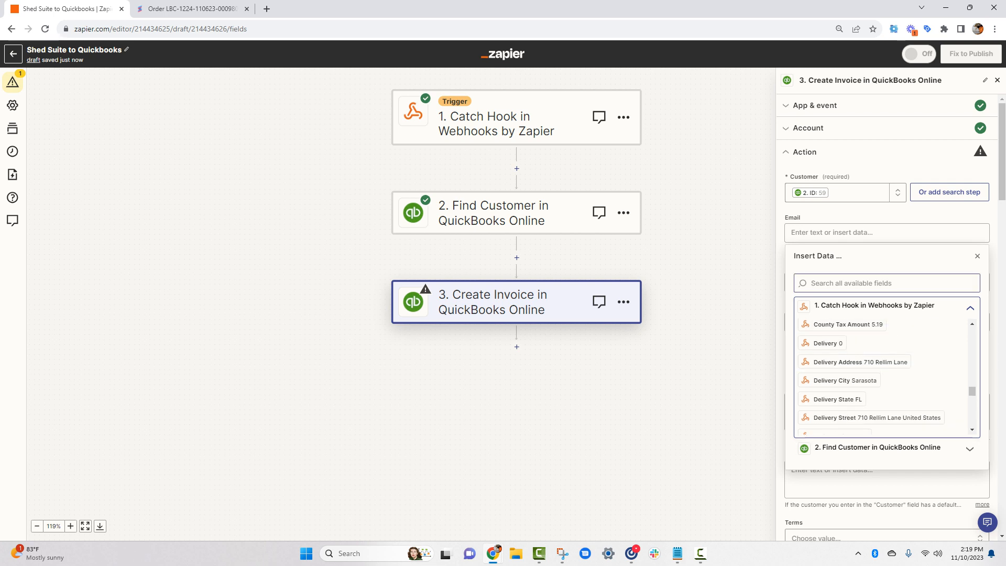
text(email)
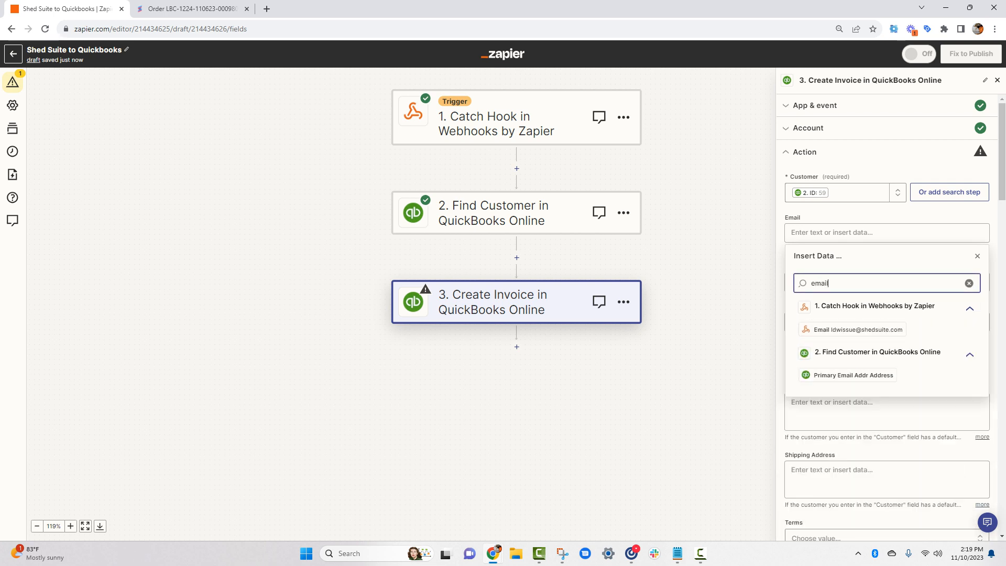
click(858, 330)
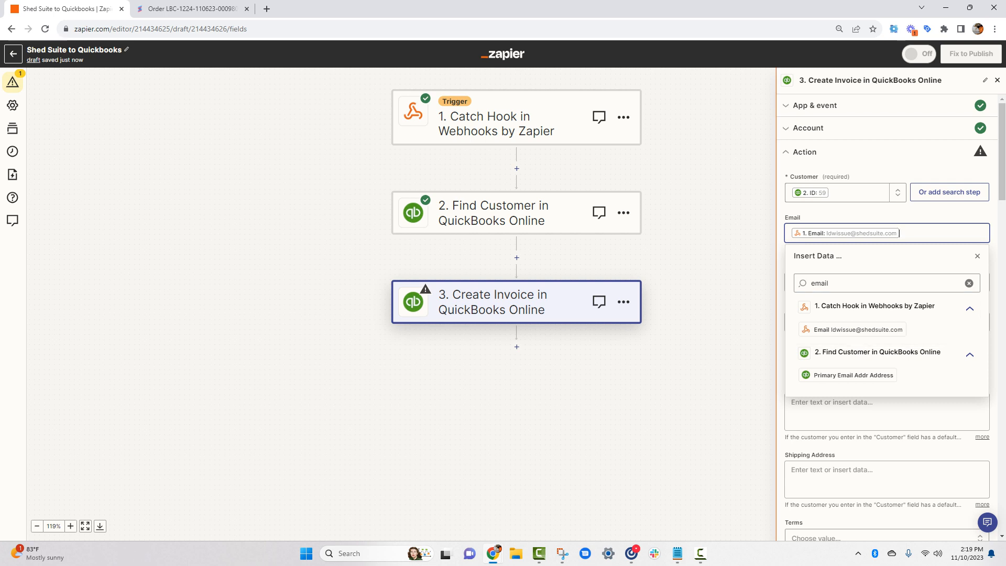
click(978, 256)
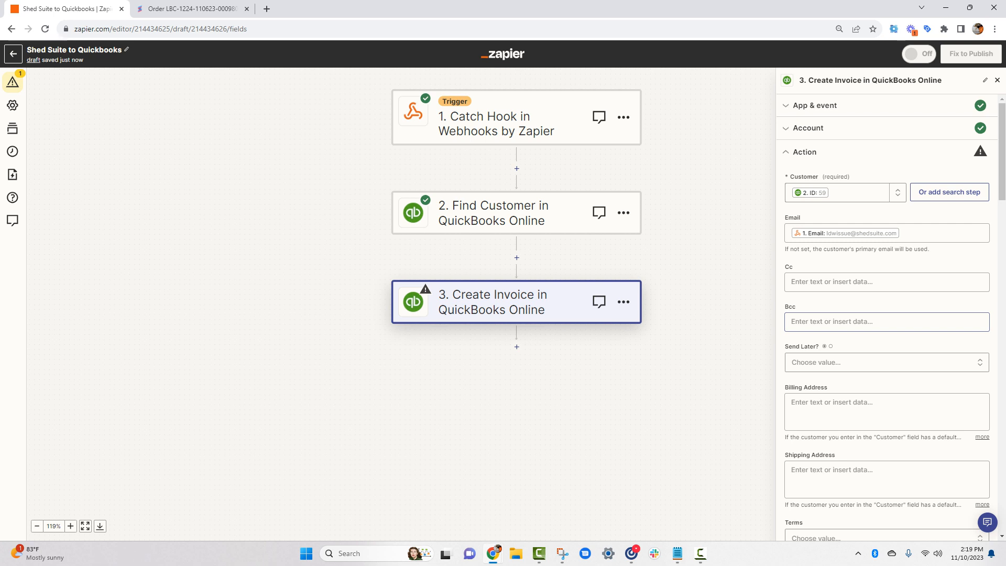
Set the Product/Service of the invoice line item to Lofted Barn.
scroll(886, 322, down, 5)
scroll(886, 321, down, 5)
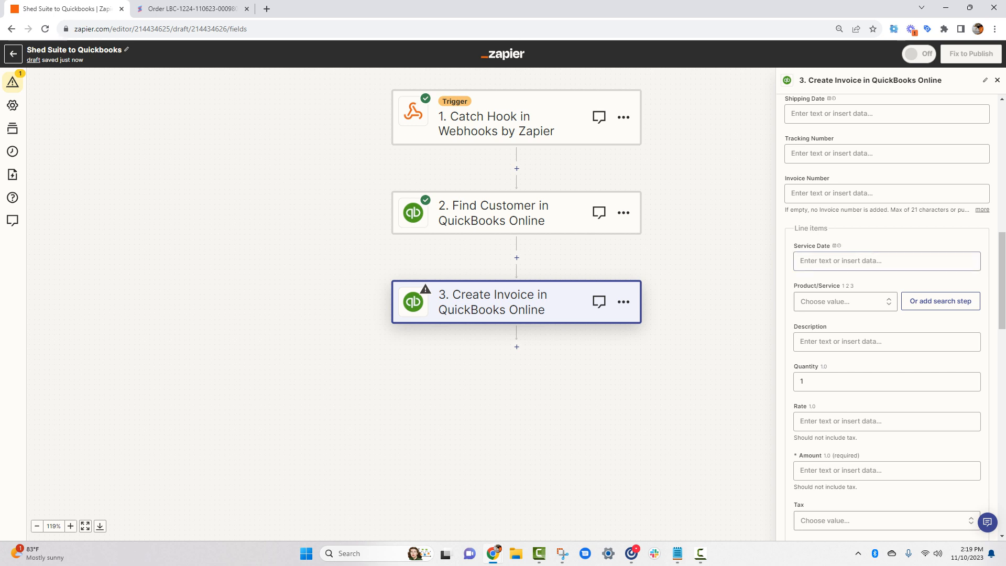
mouse_move(837, 246)
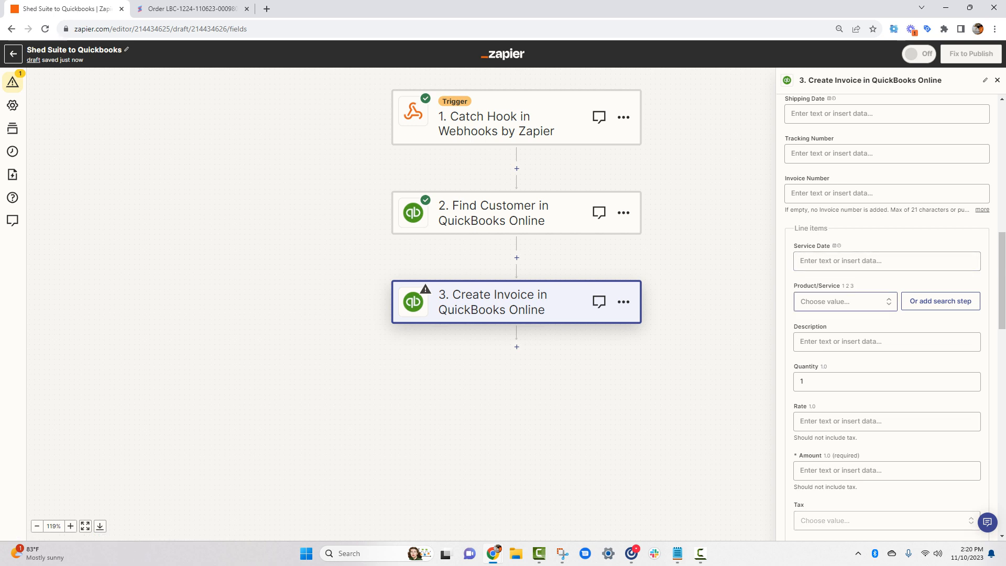
click(845, 301)
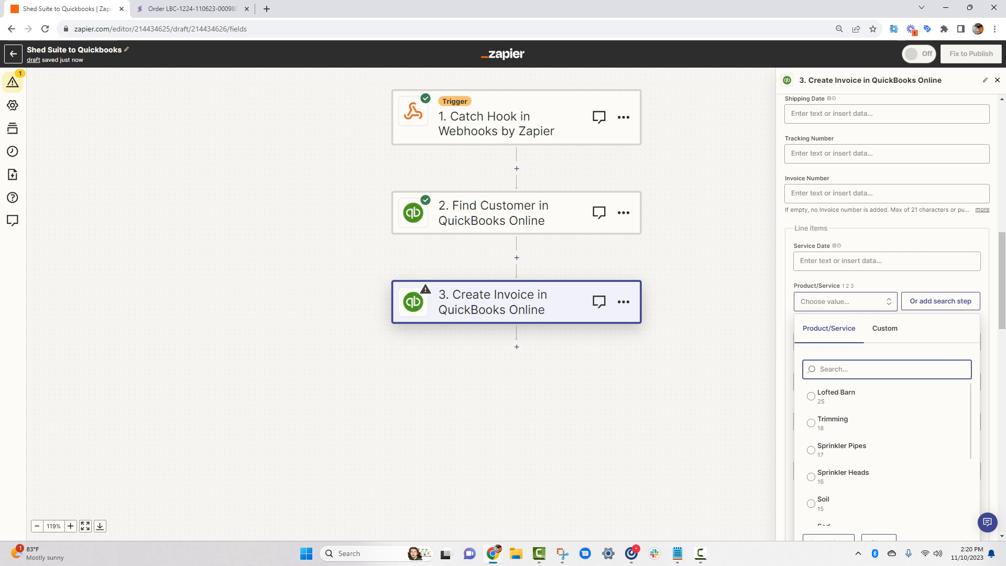
scroll(888, 314, down, 2)
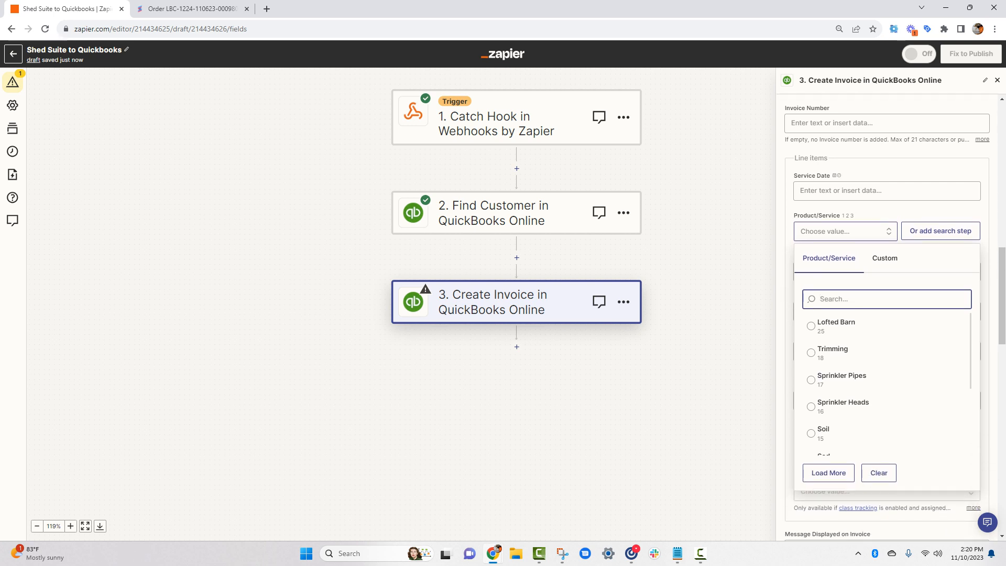
key(Down)
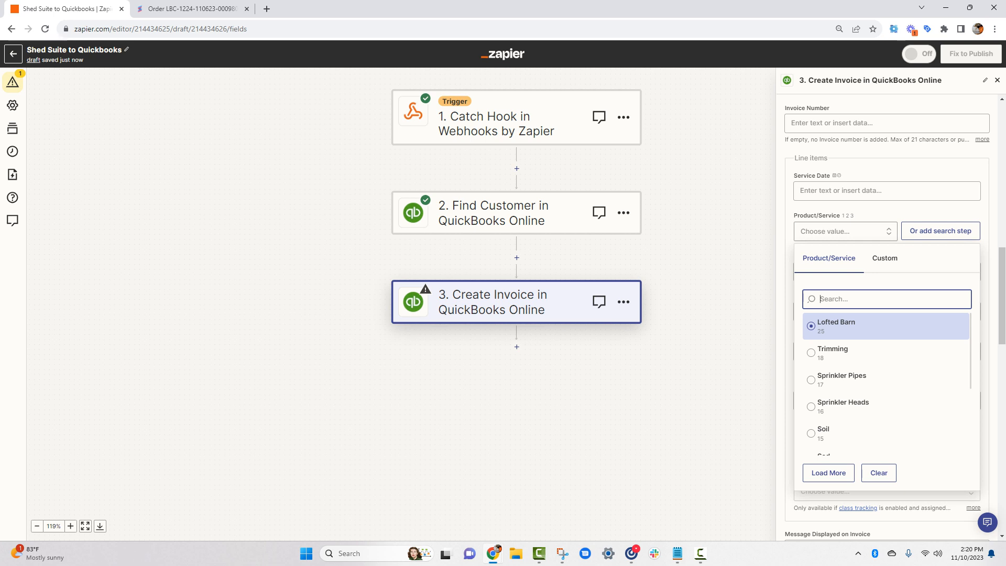
key(Return)
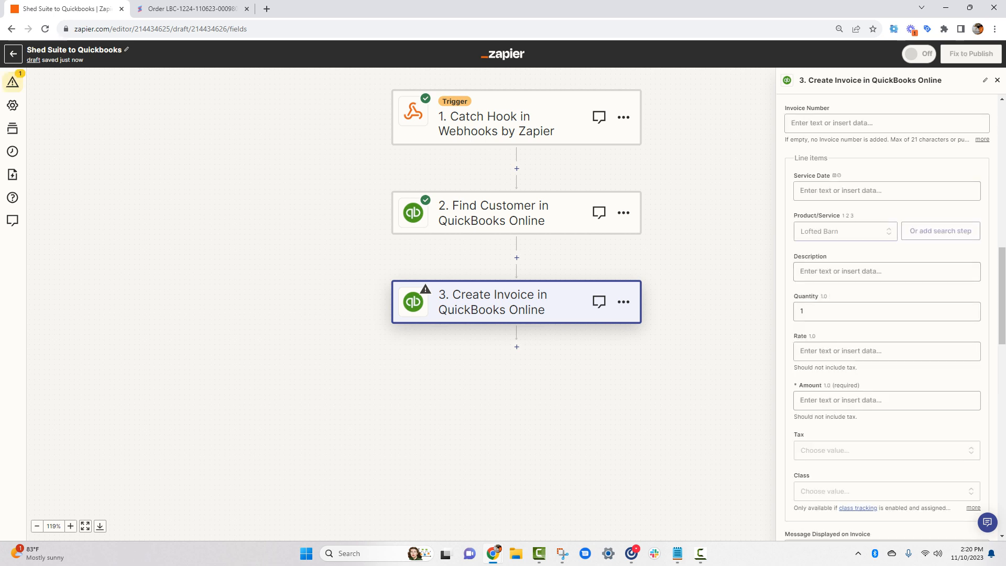
Add a Find Product(s) search step for the invoice line item's Product/Service.
key(Tab)
click(940, 231)
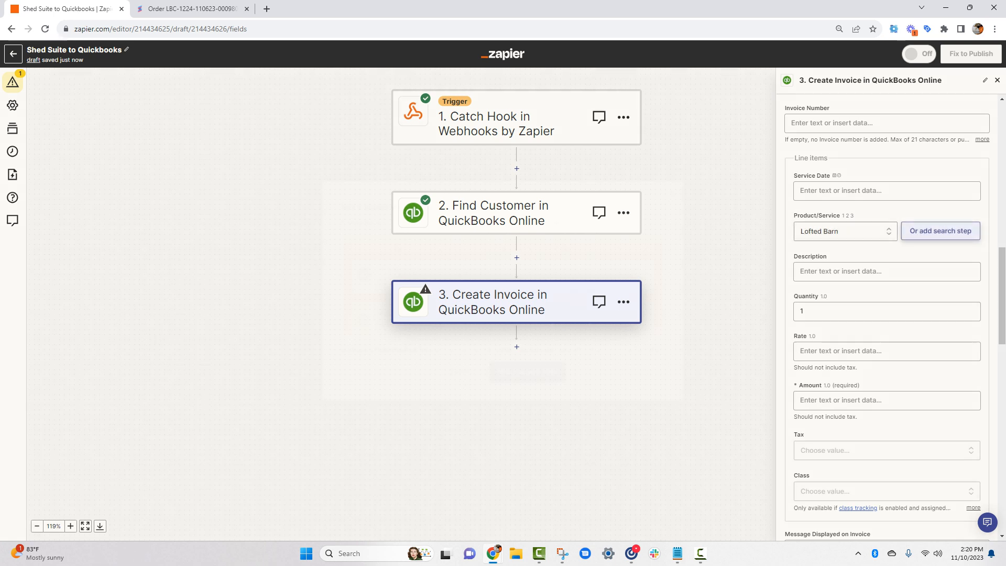
key(Return)
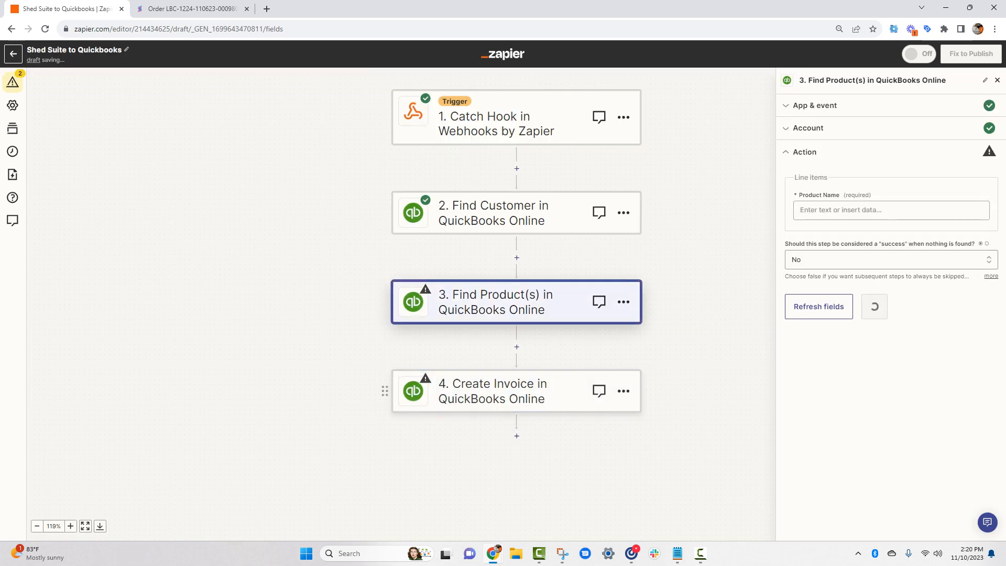
Search the available fields for "model" and map the Find Product(s) step's Product Name to the Catch Hook's Model field.
click(891, 210)
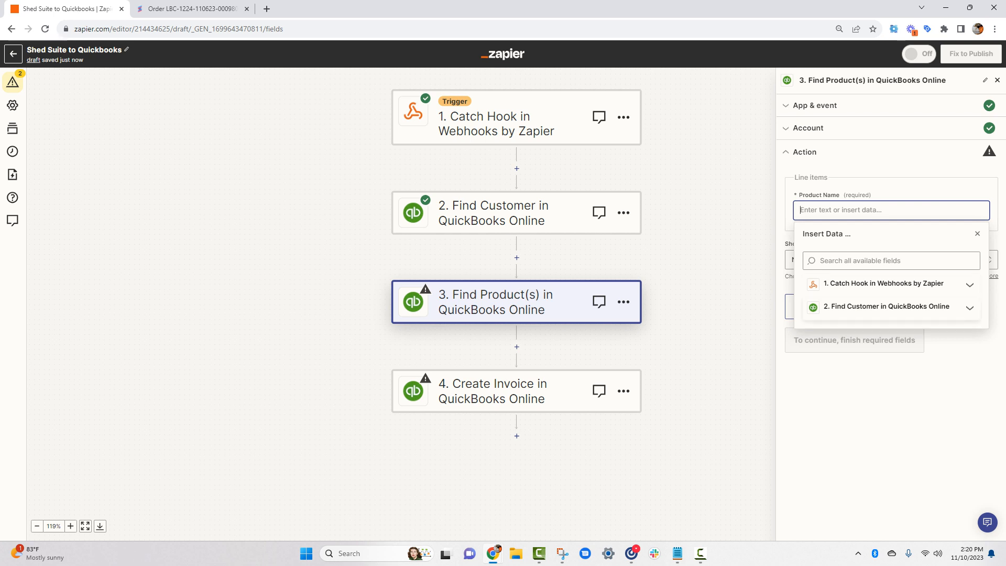
click(890, 284)
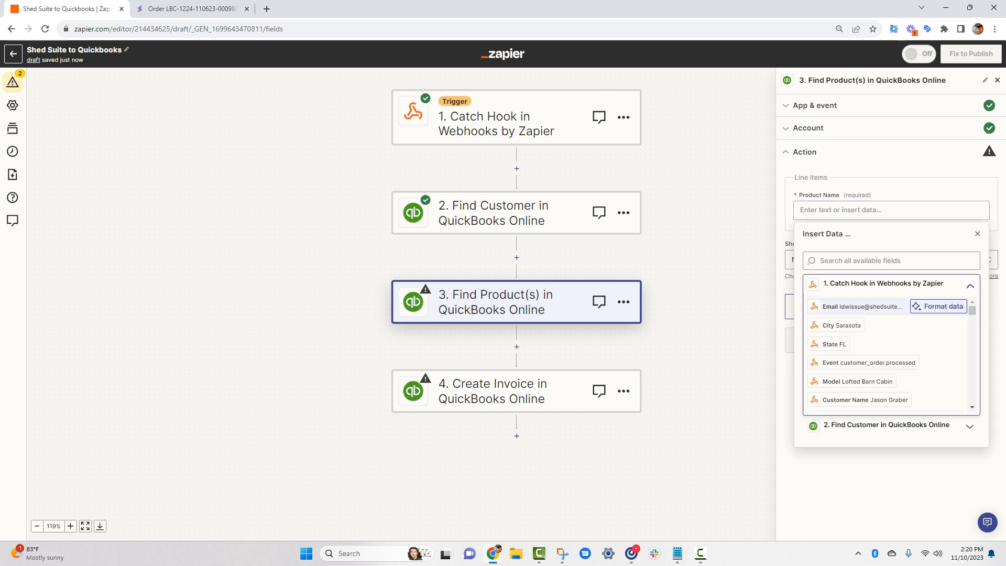
click(891, 260)
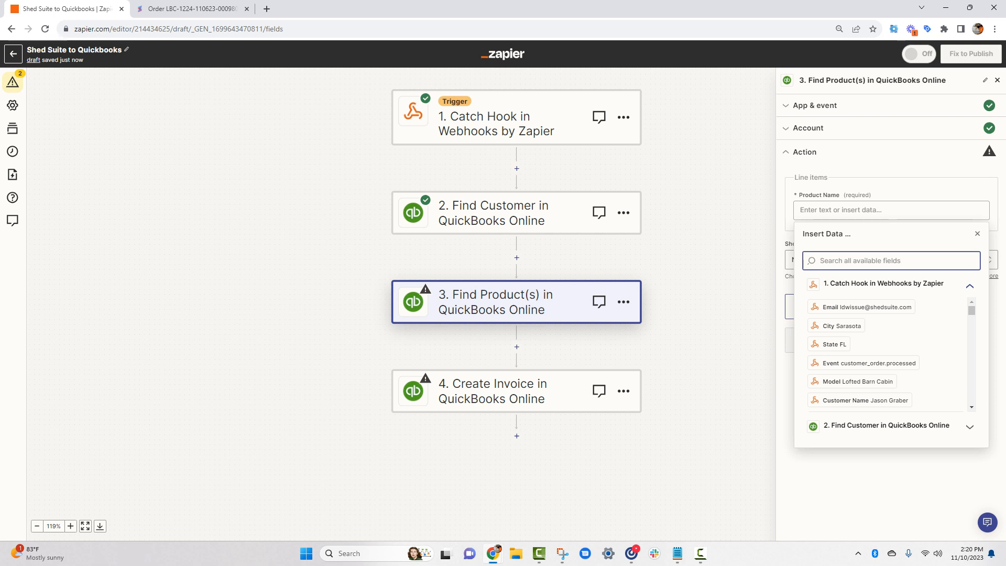
text(model)
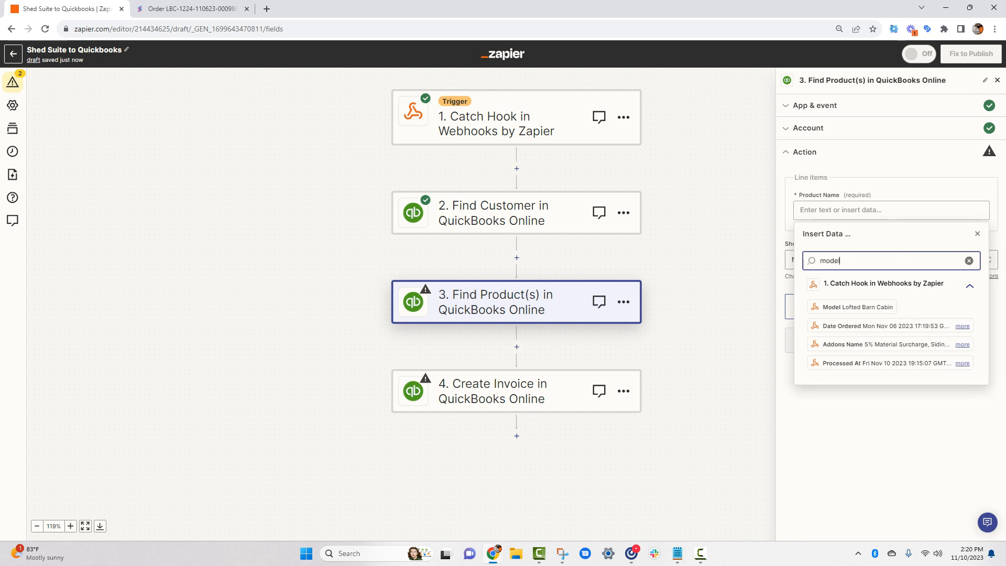
click(854, 307)
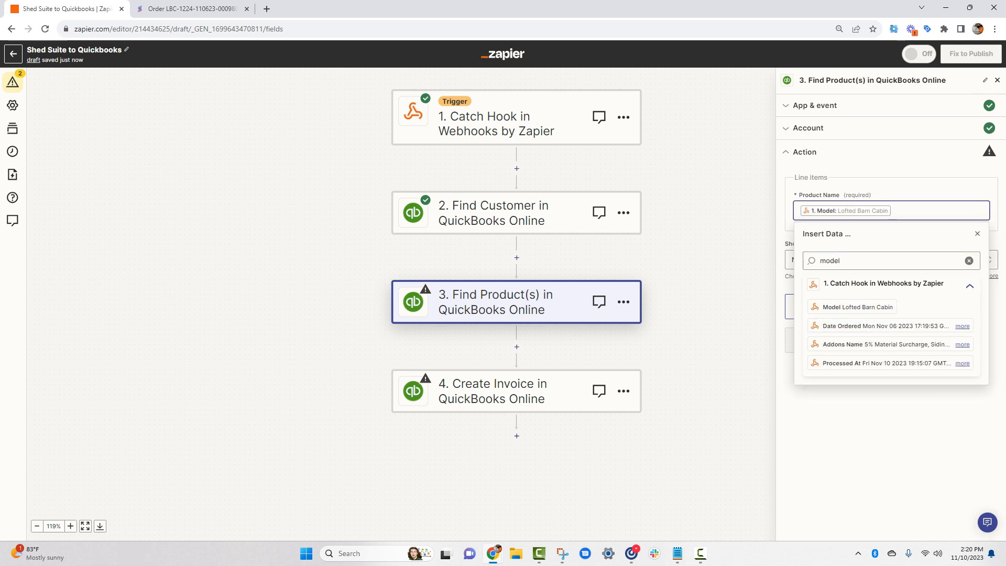
click(977, 234)
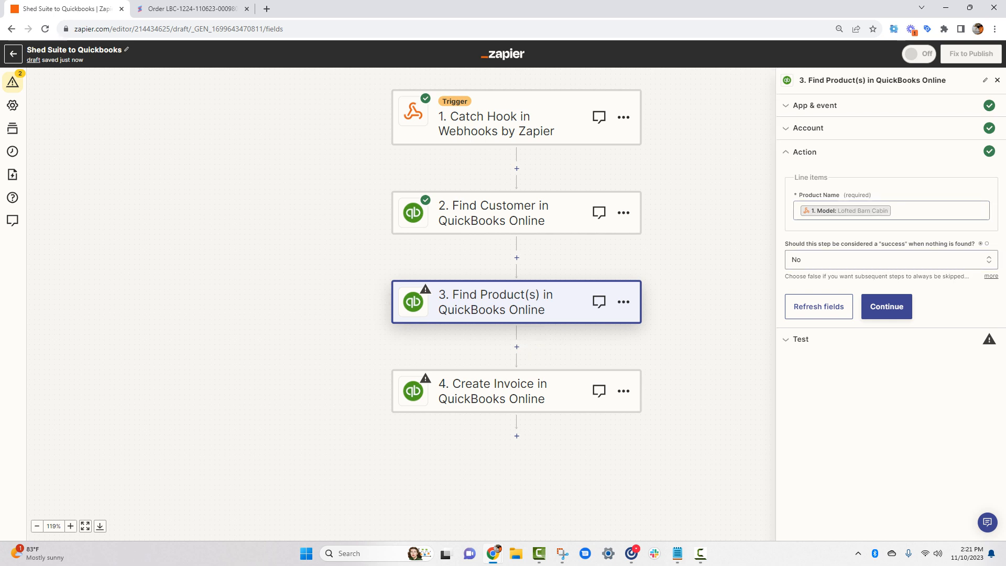
Test the Find Product(s) step with Lofted Barn Cabin as the product name.
click(887, 306)
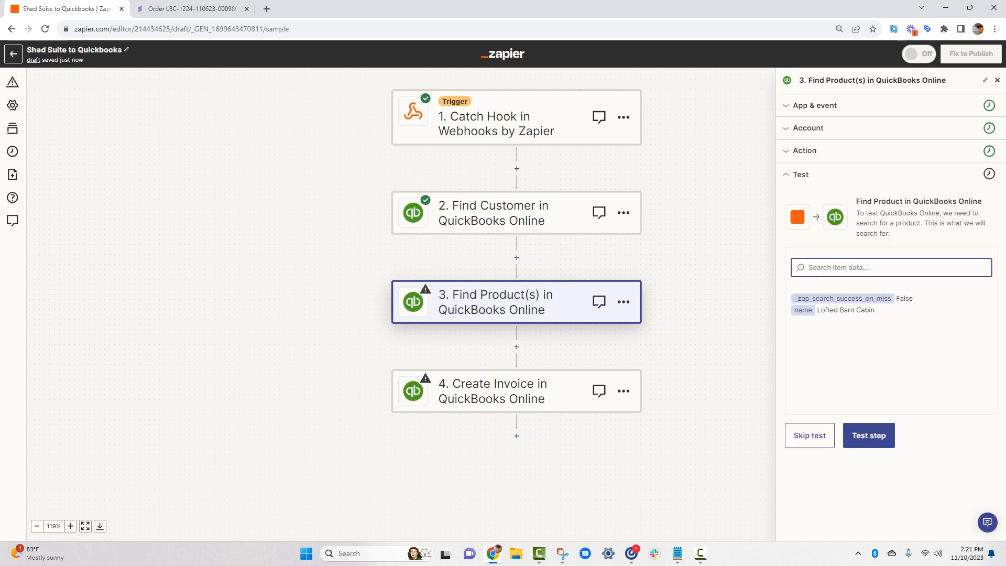
click(869, 436)
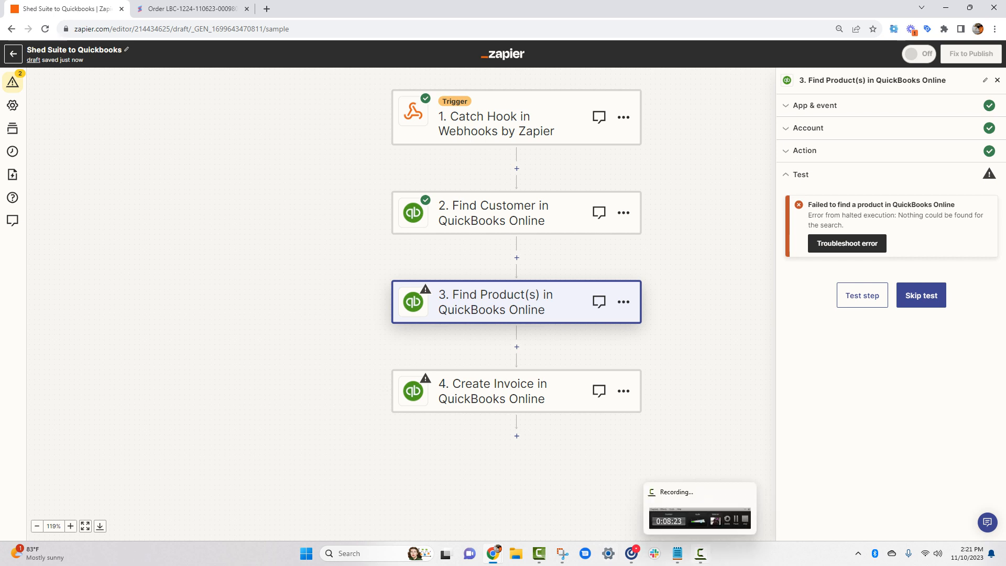
click(701, 554)
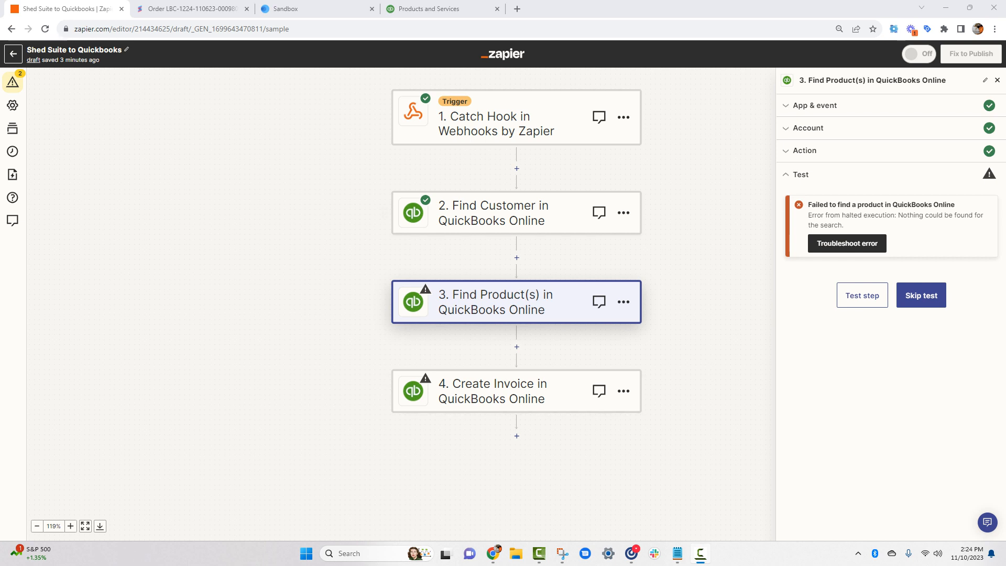
Check the Products and Services list in QuickBooks, return to Zapier and retest the Find Product(s) step.
click(440, 9)
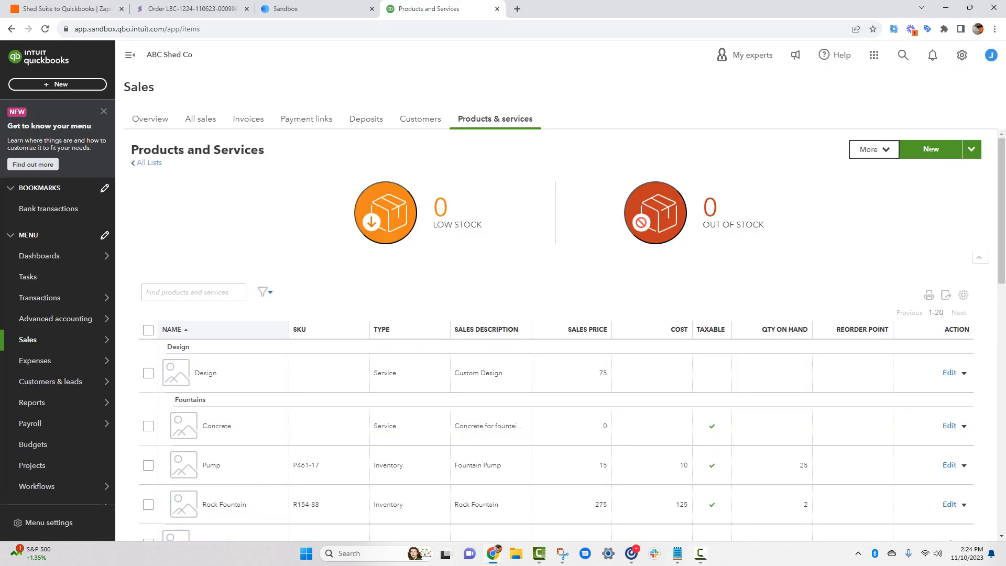
click(66, 9)
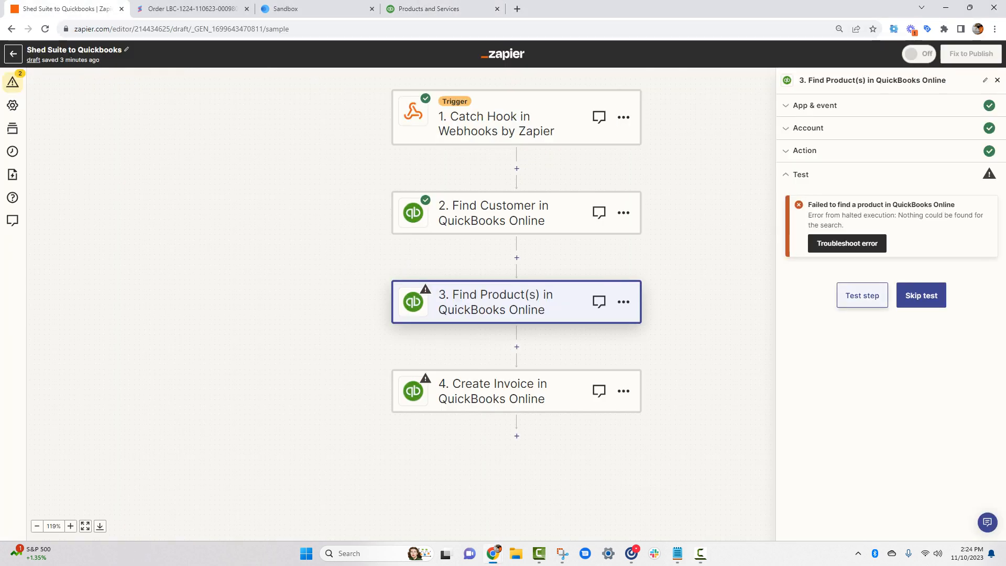
click(863, 296)
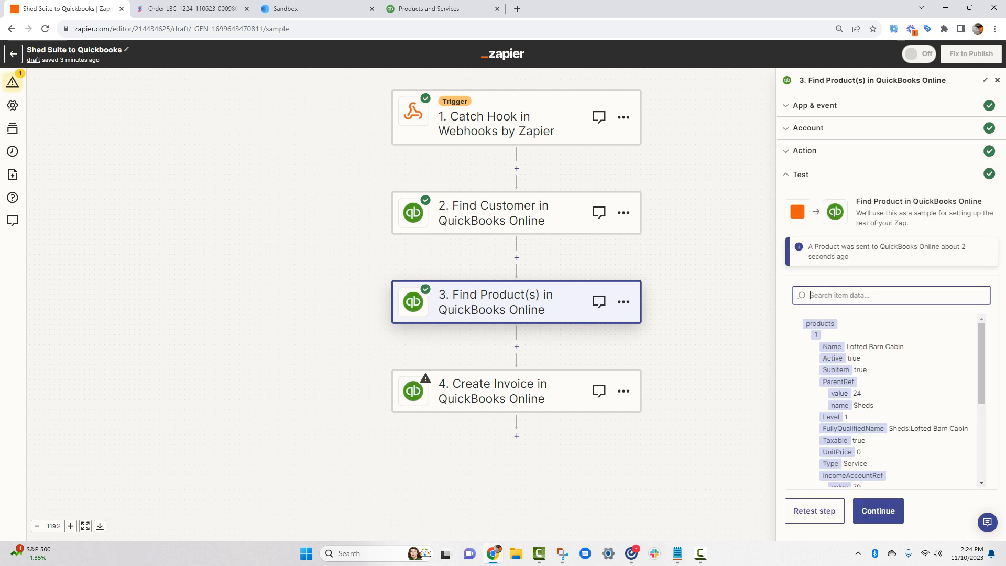
click(879, 511)
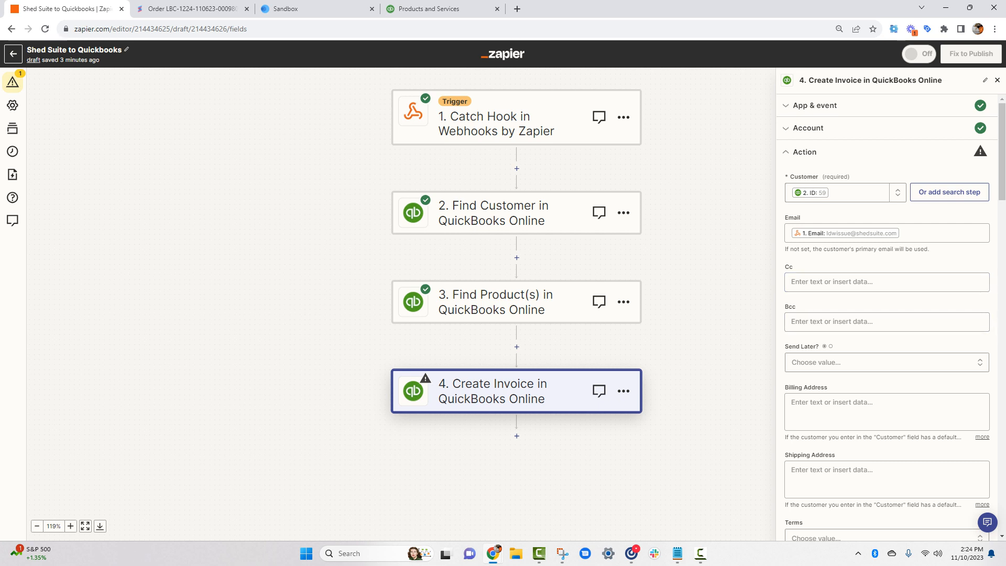
Replace the invoice line item's Product/Service mapping with the Products ID from the Find Product(s) step.
scroll(887, 314, down, 4)
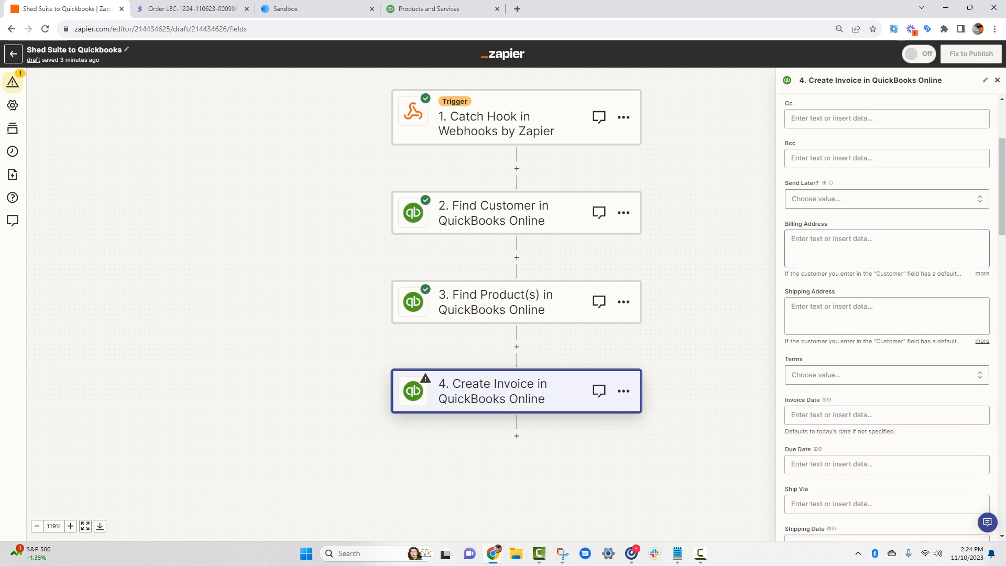
scroll(887, 315, down, 2)
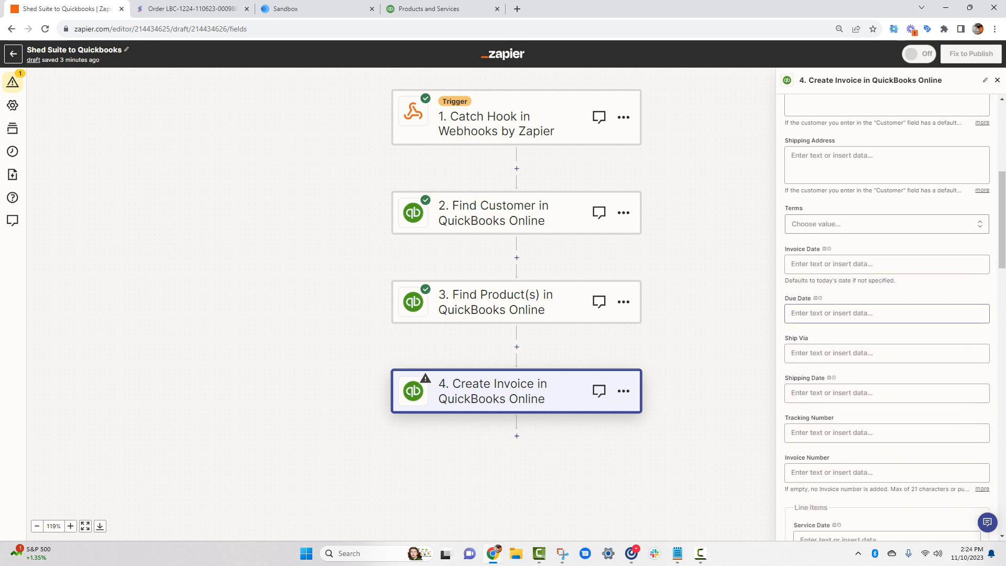
scroll(887, 314, down, 4)
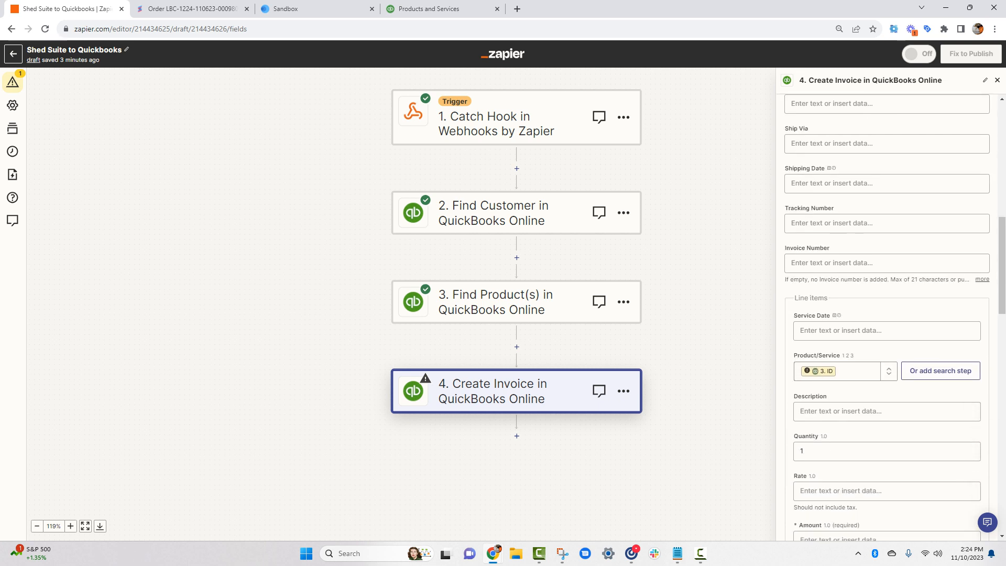
scroll(887, 315, down, 3)
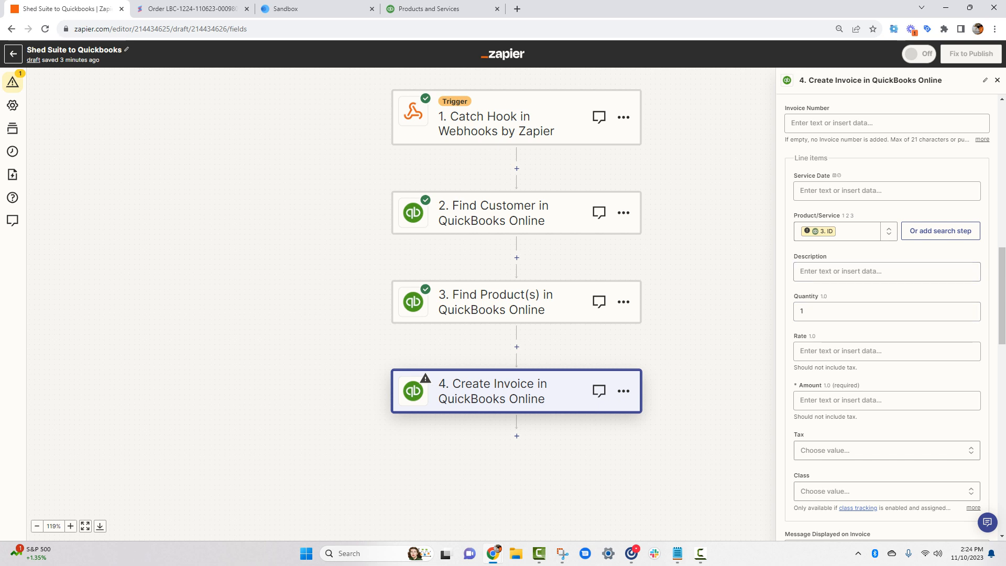
click(857, 231)
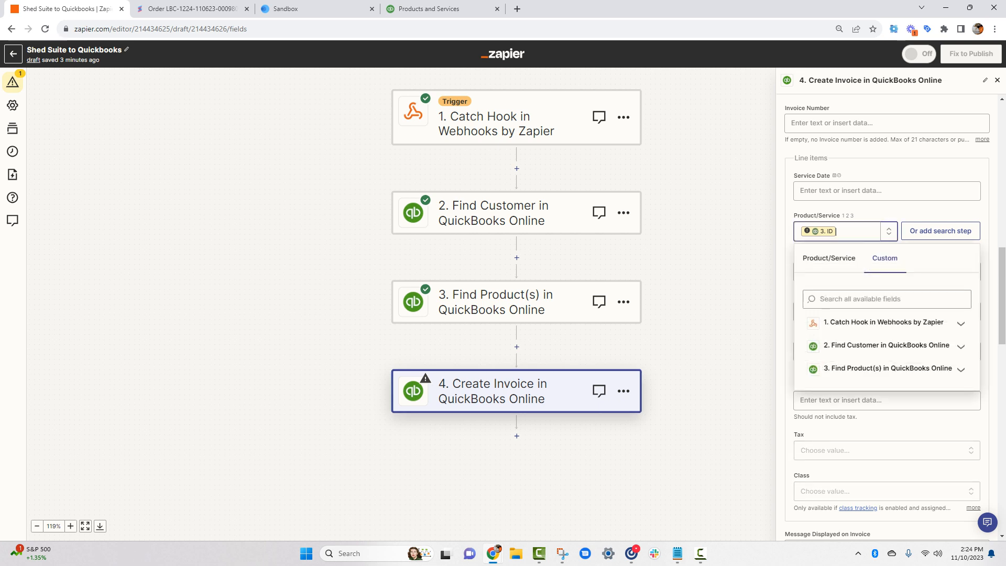
key(BackSpace)
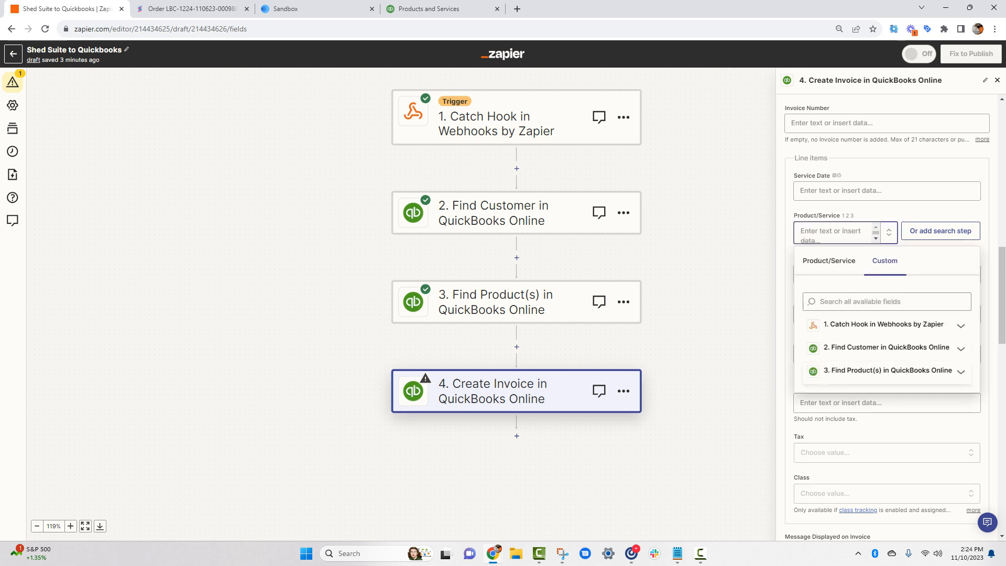
click(888, 371)
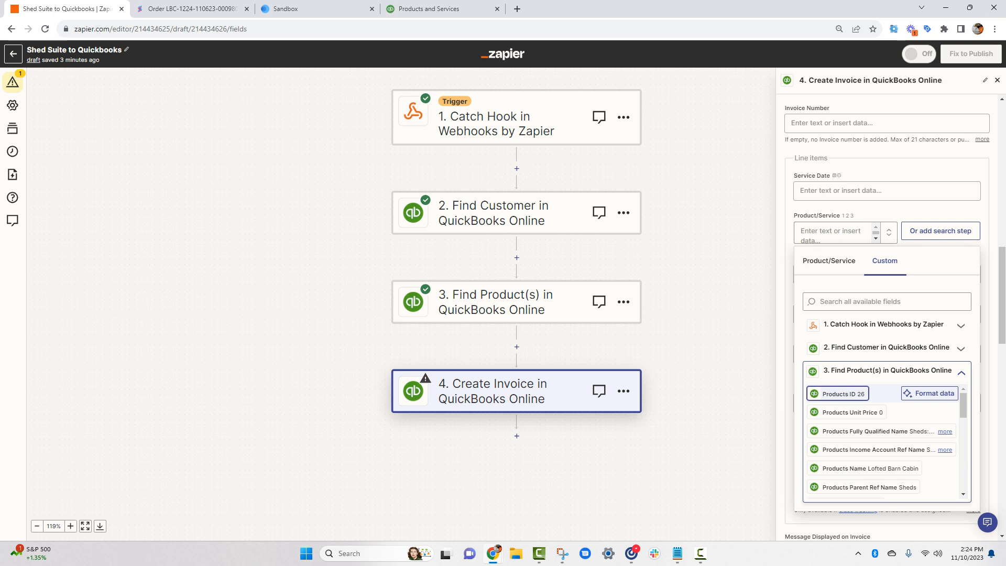
click(843, 394)
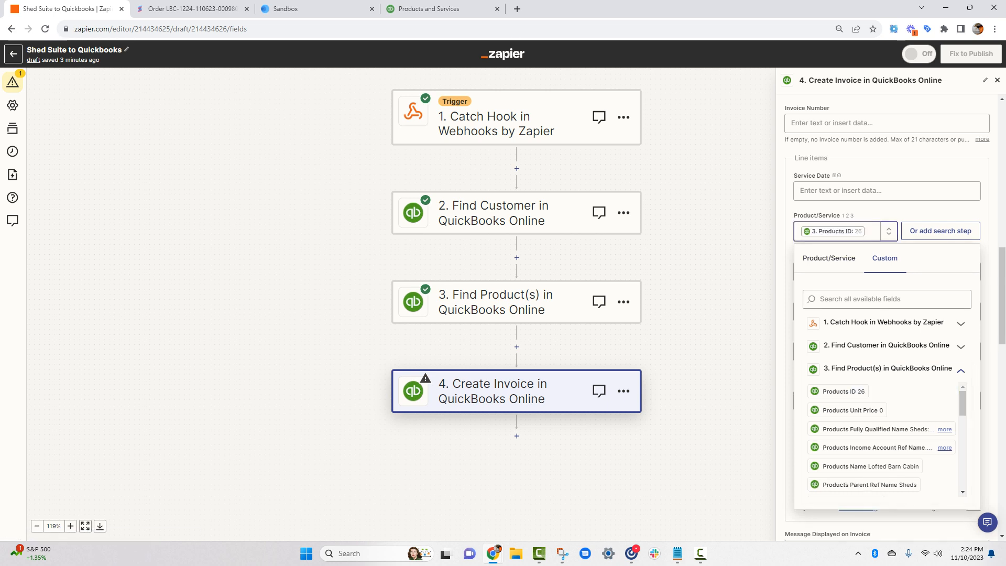
click(917, 214)
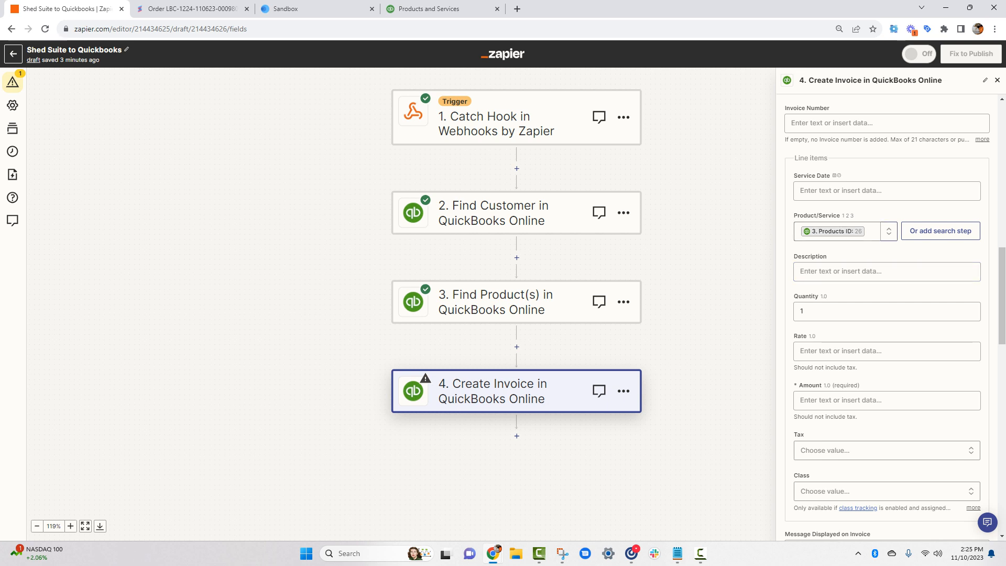
Search the available fields for "mod" and map the line item's Description to the Catch Hook's Model field.
click(887, 272)
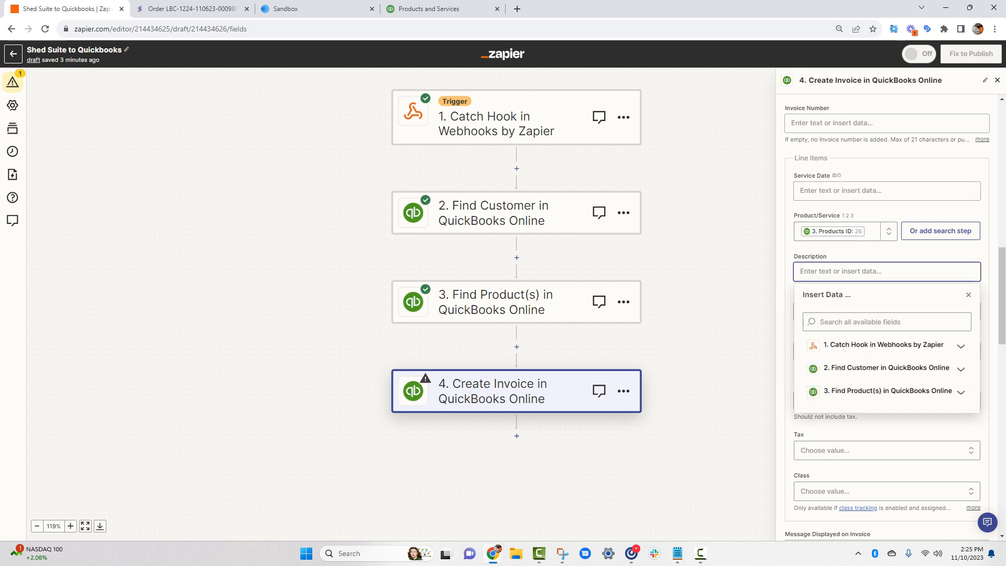
click(886, 345)
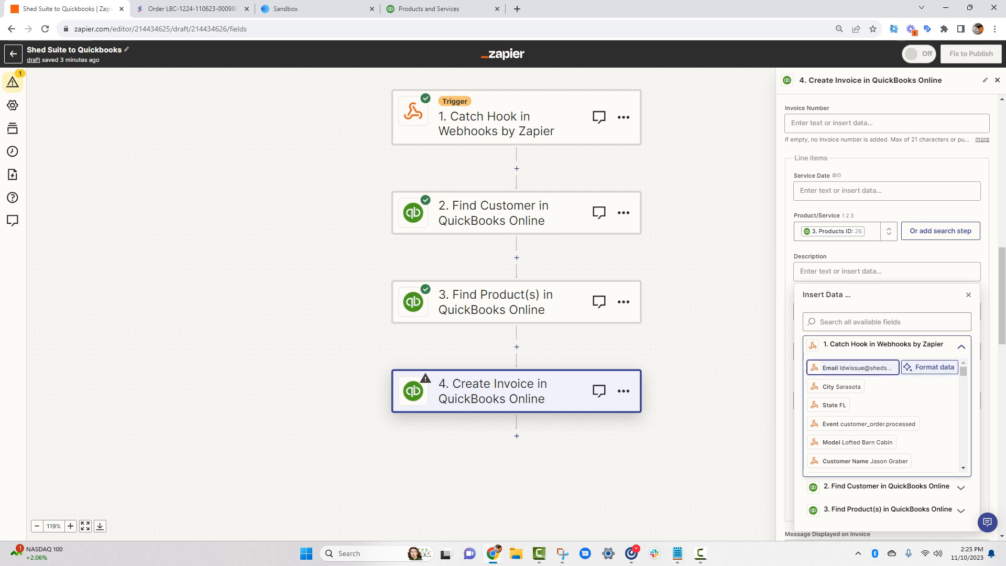
text(mo)
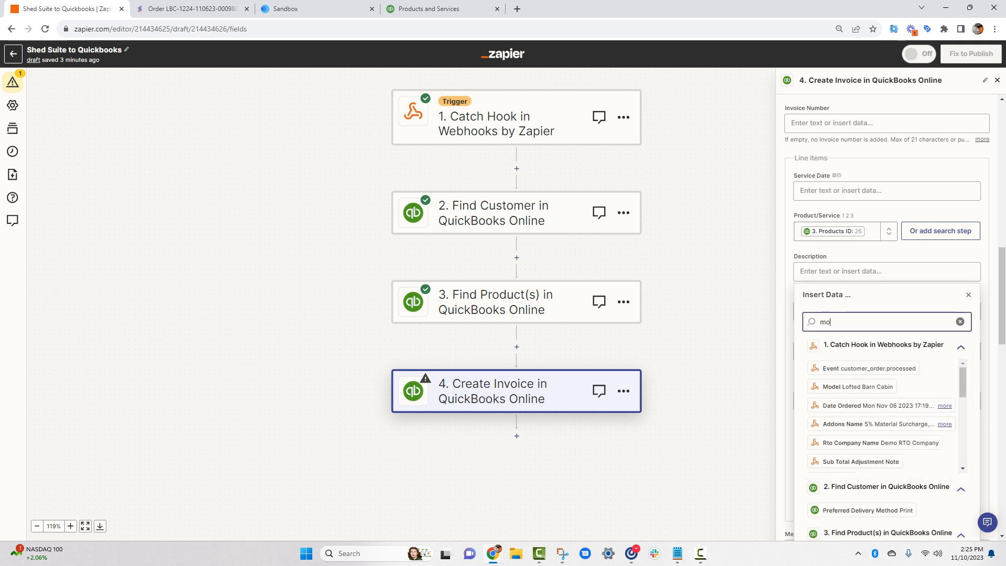
text(d)
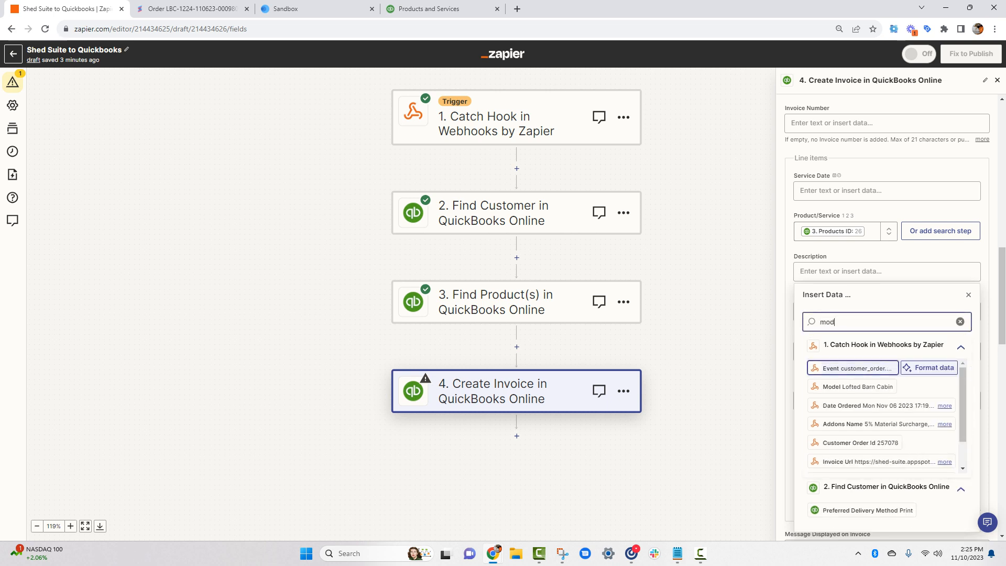
click(858, 387)
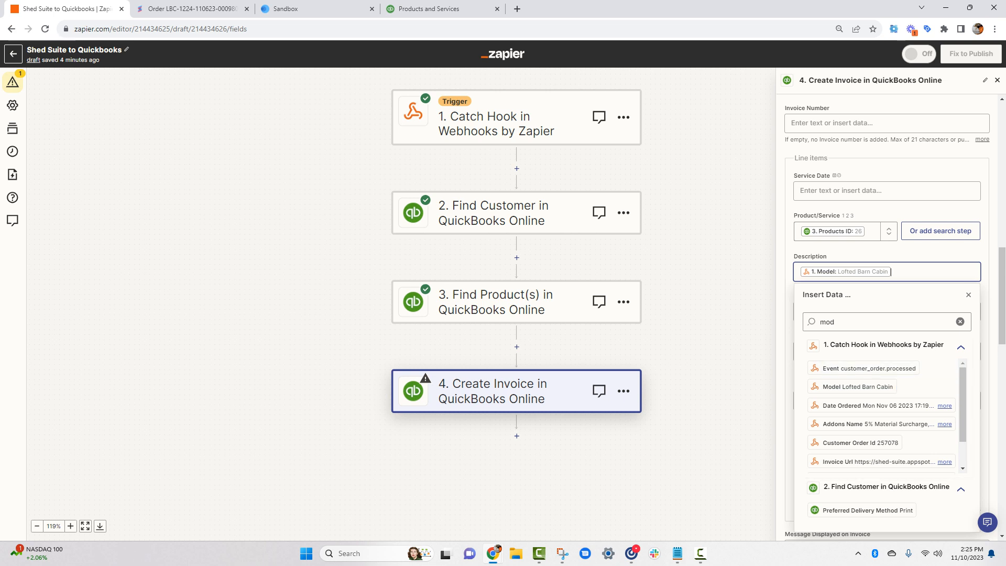
text(seral)
key(BackSpace)
key(BackSpace)
key(BackSpace)
key(BackSpace)
key(BackSpace)
Search the available fields for "seria" and add the Catch Hook's Serial Number after Model in the line item's Description.
click(874, 322)
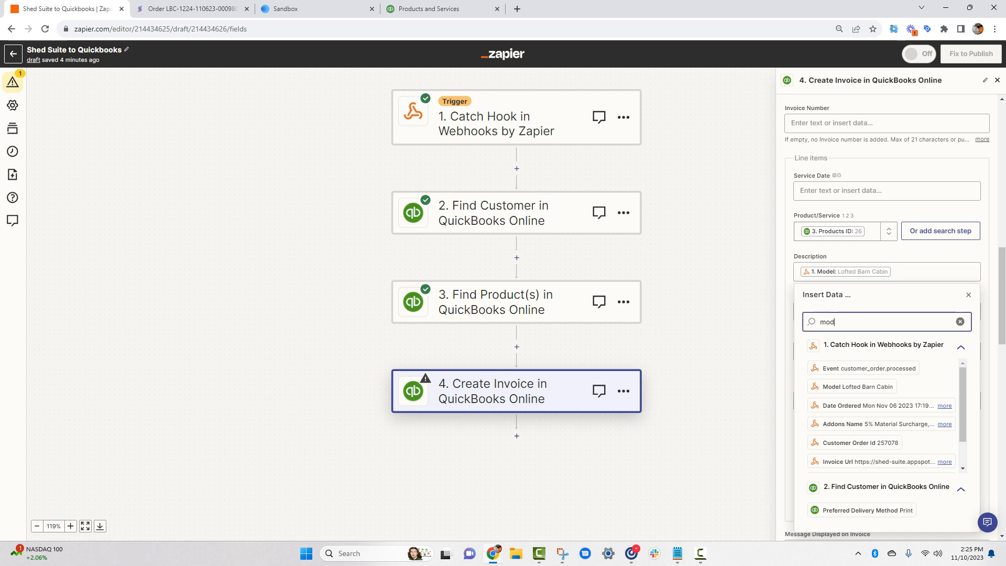
key(BackSpace)
key(BackSpace)
key(BackSpace)
text(sera)
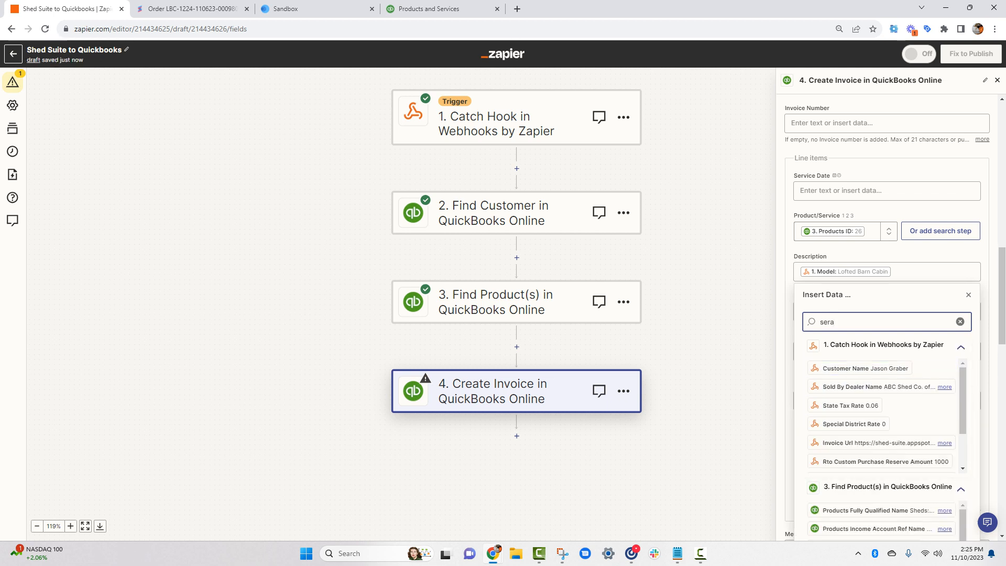
text(i)
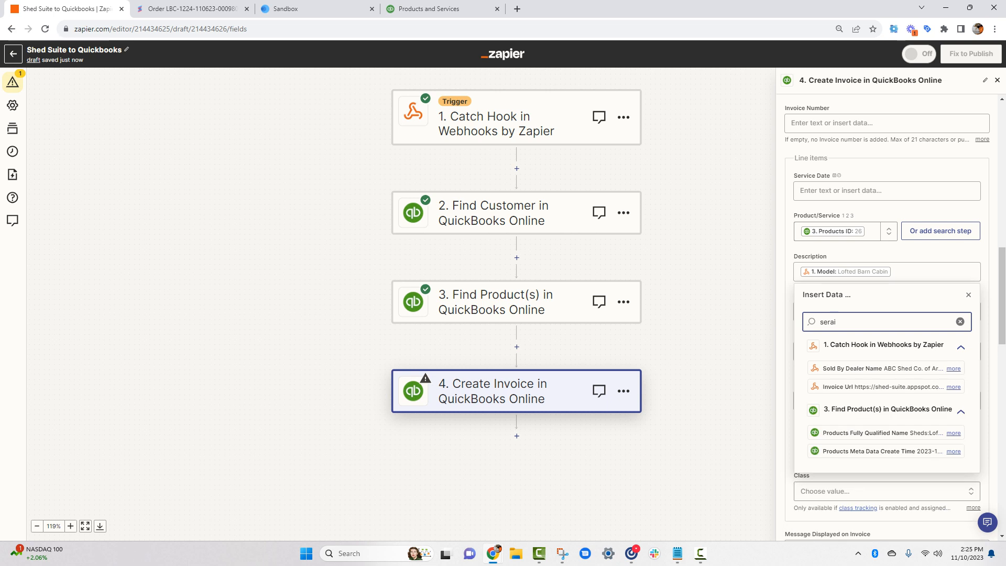
key(BackSpace)
text(i)
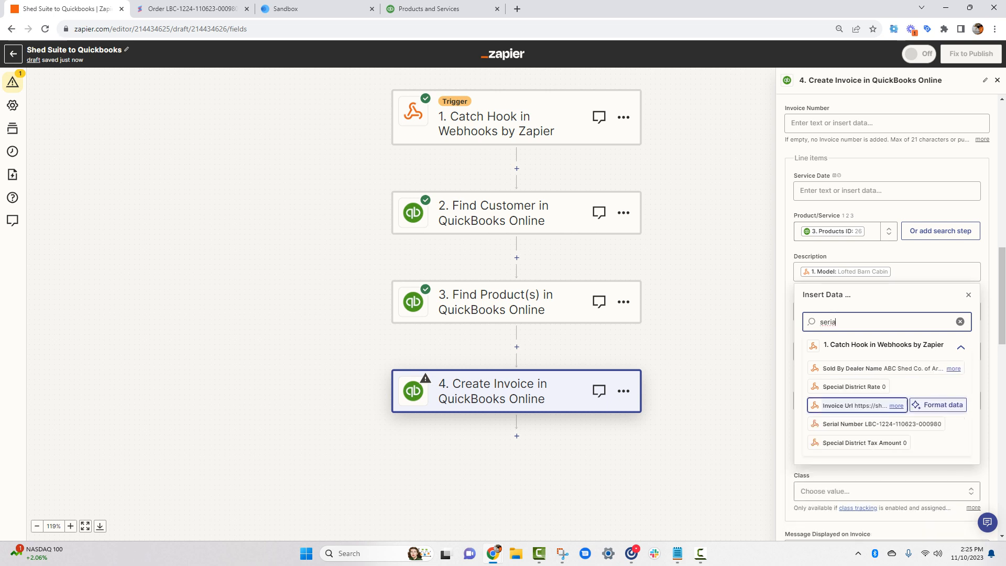
click(881, 424)
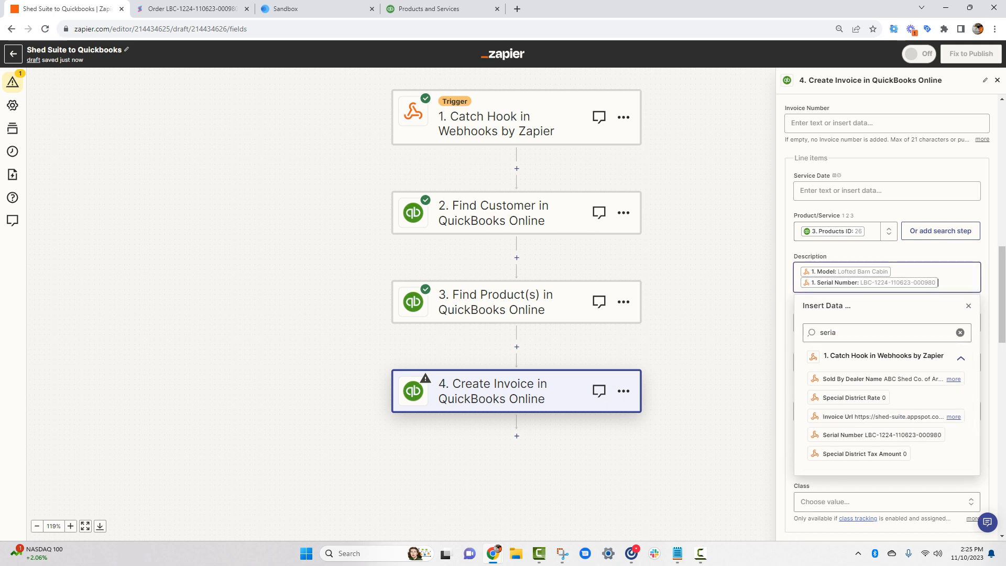
key(Escape)
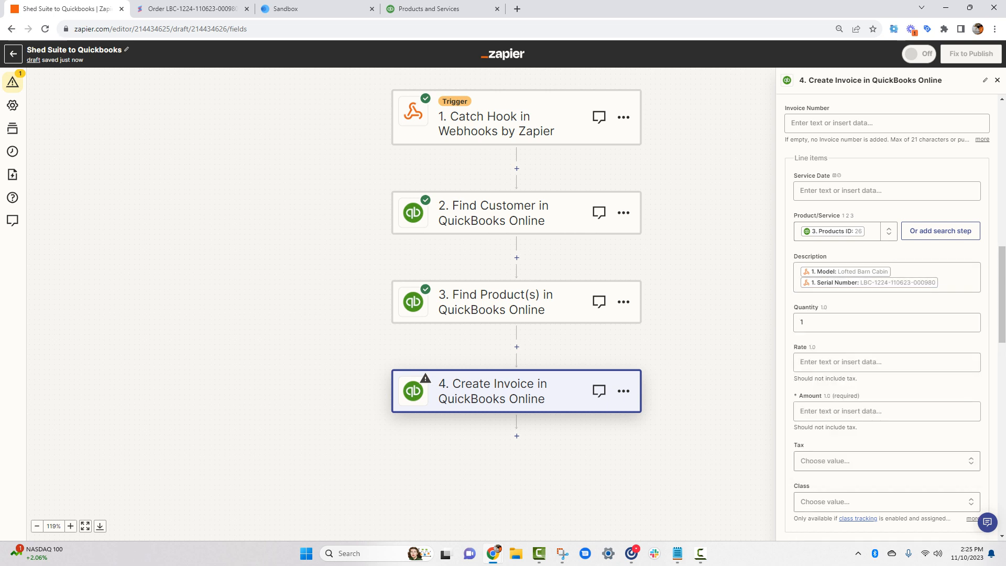
Search the available fields for "sub" and map the line item's Amount to the Catch Hook's Sub Total field.
click(886, 412)
click(885, 484)
click(886, 218)
text(sub)
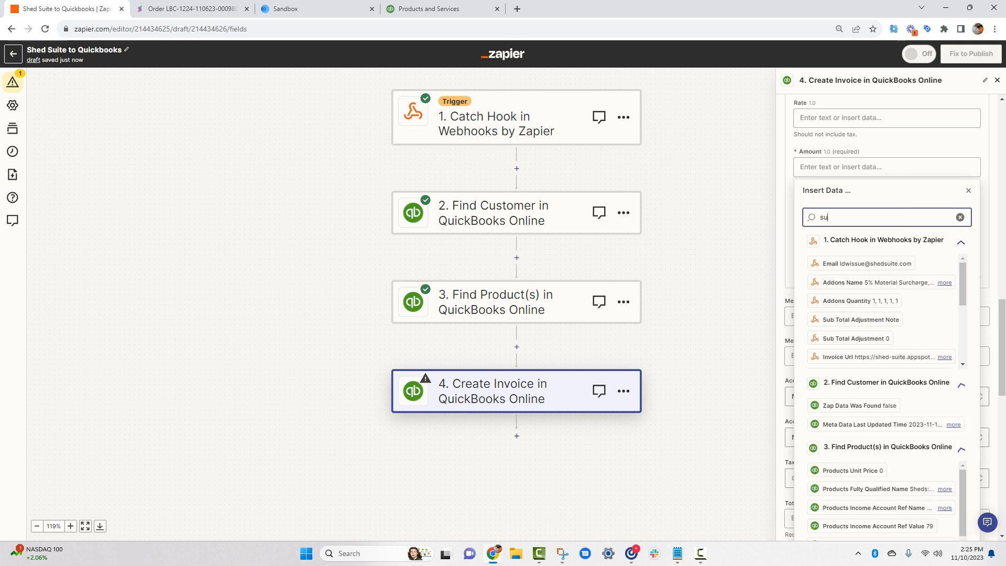
key(Down)
key(Down)
key(Down)
key(Down)
key(Down)
key(Return)
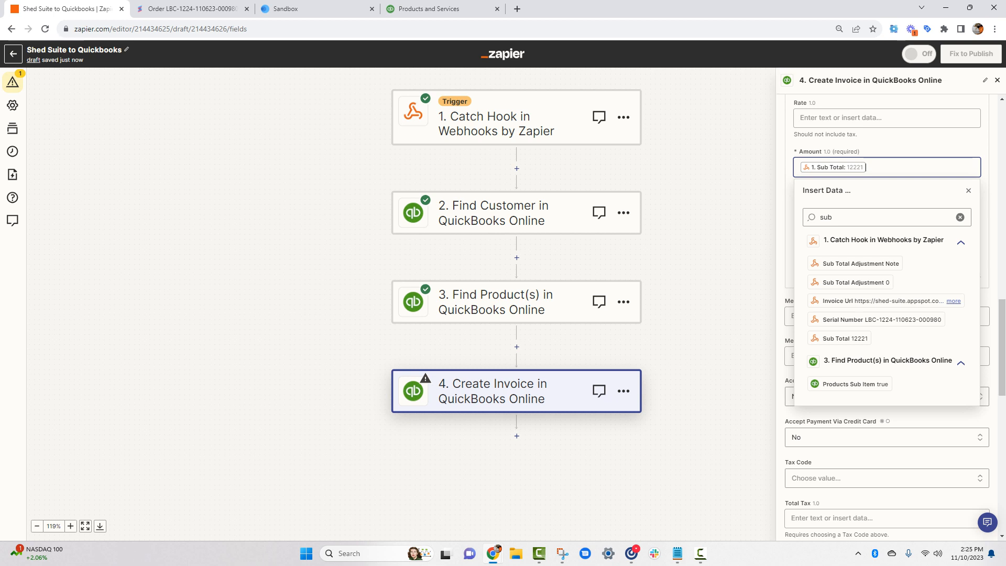
Finish the invoice field mapping without filling the remaining optional fields, test the Create Invoice step and publish the Zap.
key(Escape)
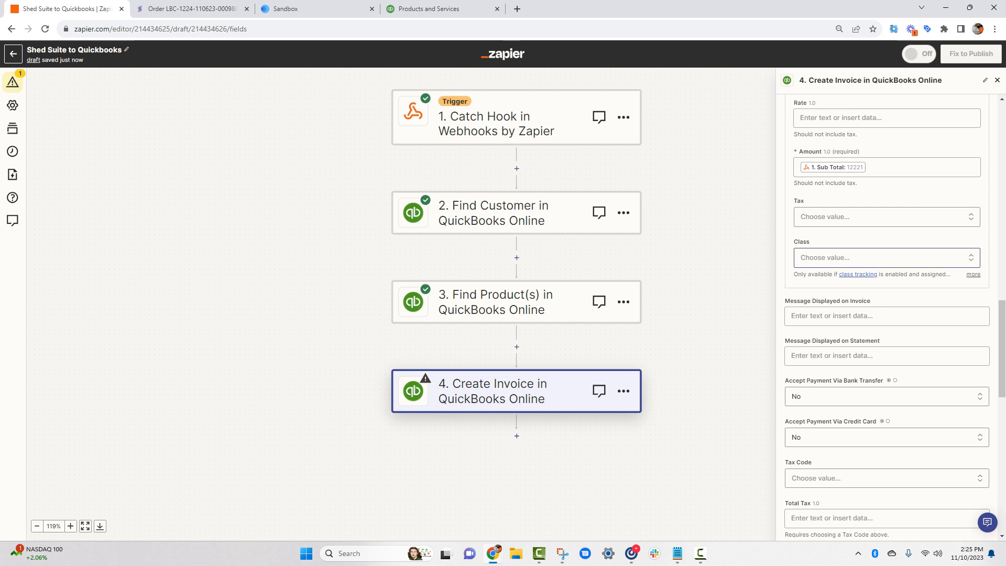
scroll(886, 217, down, 1)
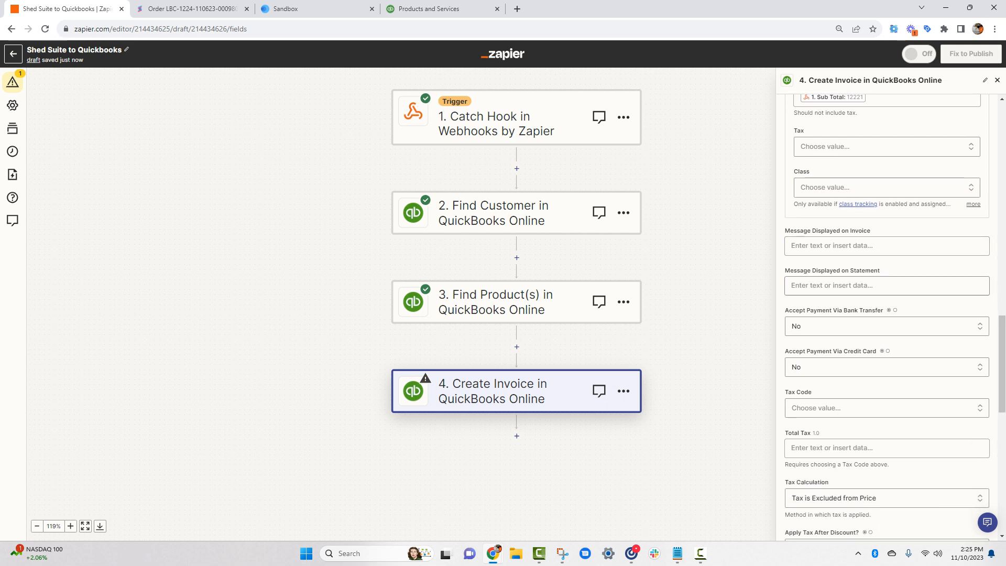
scroll(886, 252, down, 2)
scroll(887, 269, down, 6)
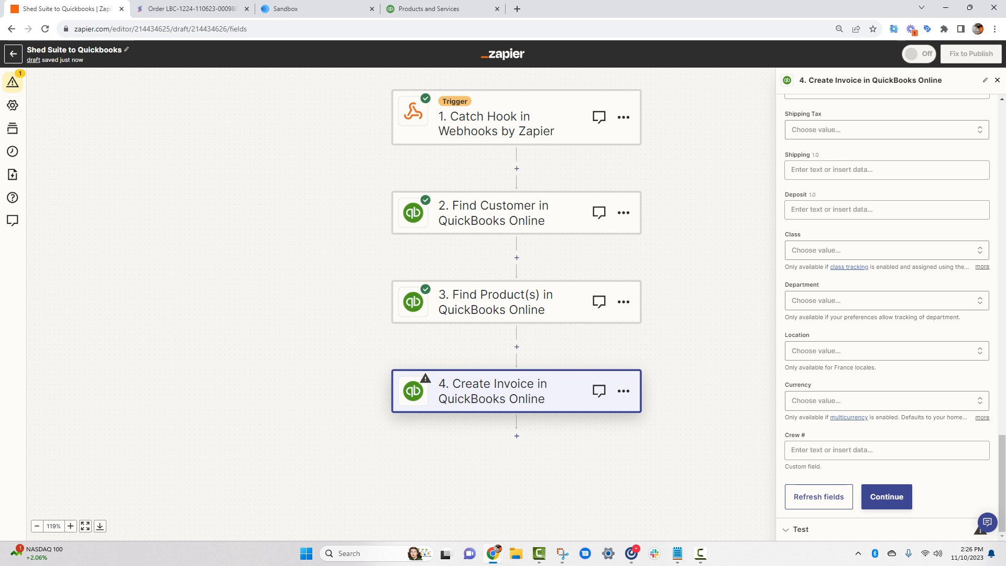
click(887, 497)
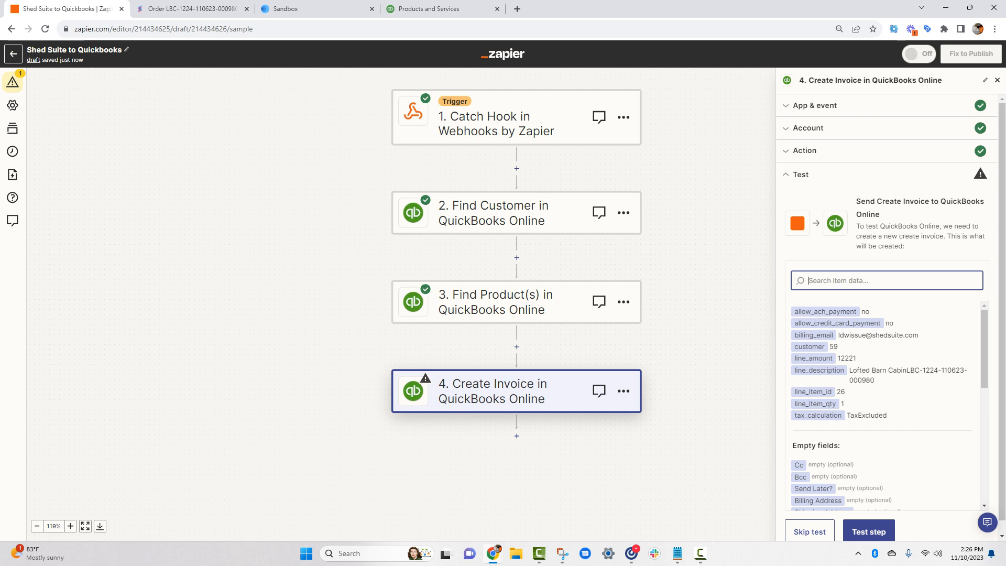
scroll(886, 409, down, 3)
click(869, 531)
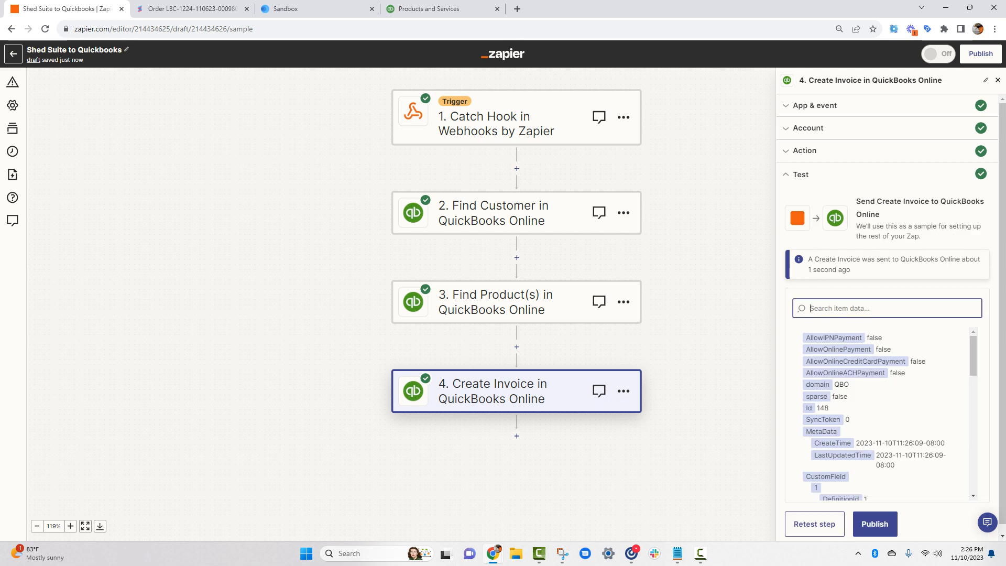
click(874, 523)
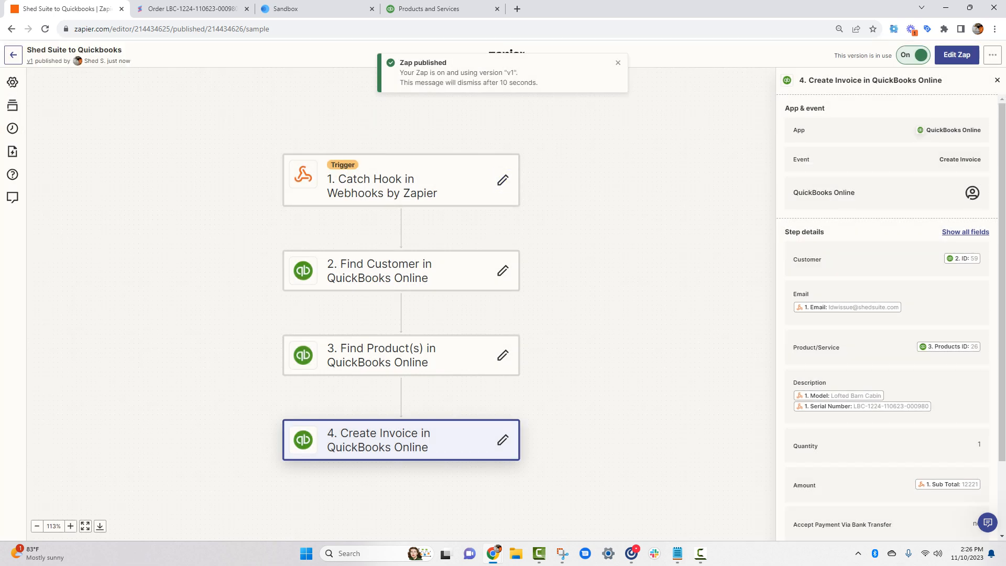
Switch to QuickBooks Online, list all sales transactions and open the 11/10/23 invoice for editing.
click(429, 9)
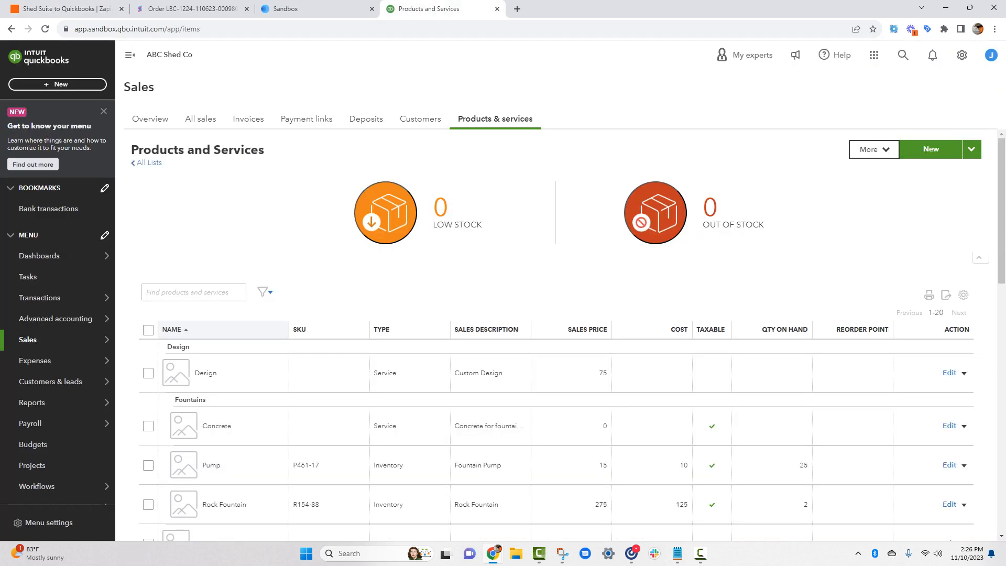
mouse_move(53, 340)
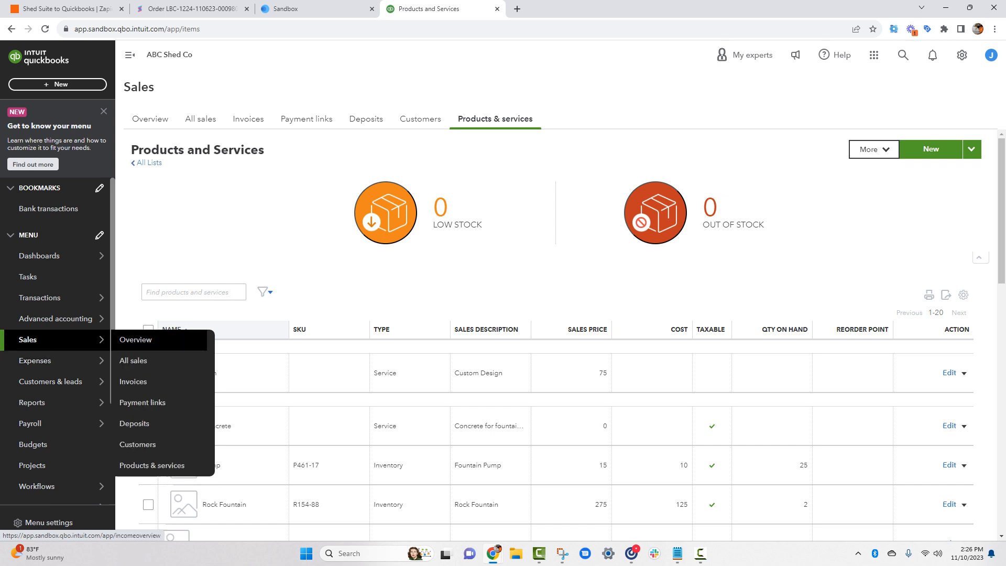
click(136, 340)
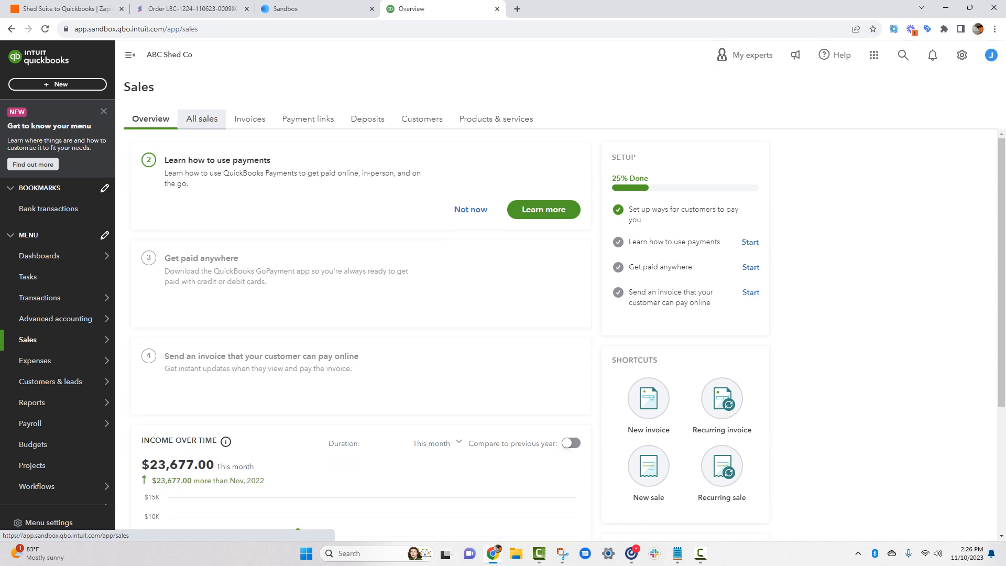
click(202, 118)
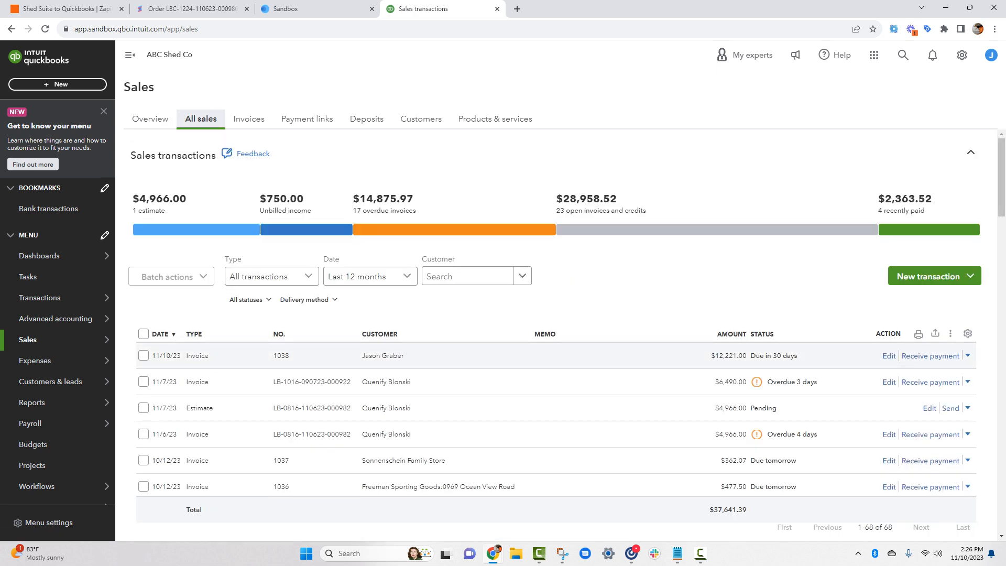
click(382, 356)
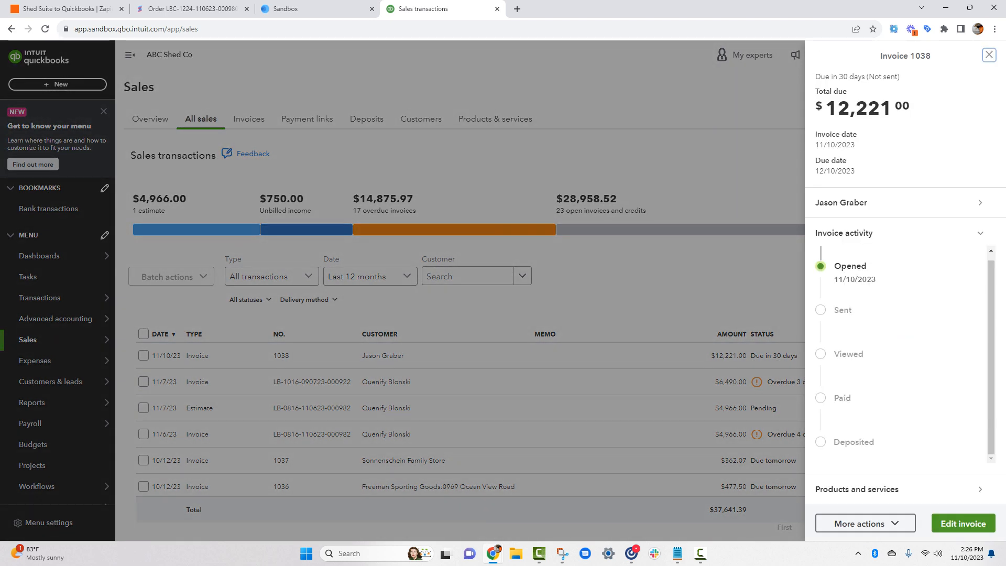
click(963, 523)
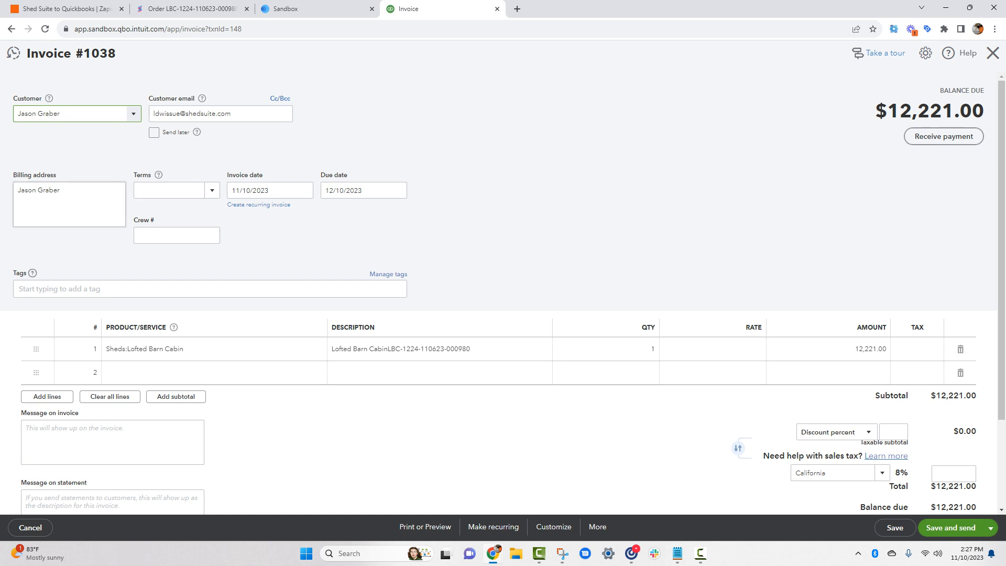
Review the invoice's billing address, line item and totals, and close the invoice.
drag(61, 191, 17, 190)
click(27, 191)
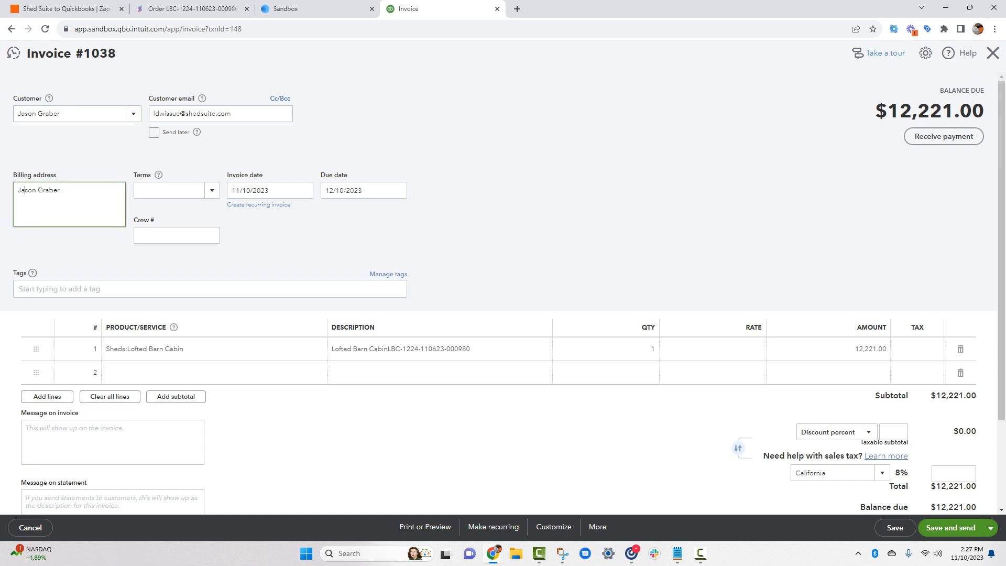
scroll(503, 288, down, 2)
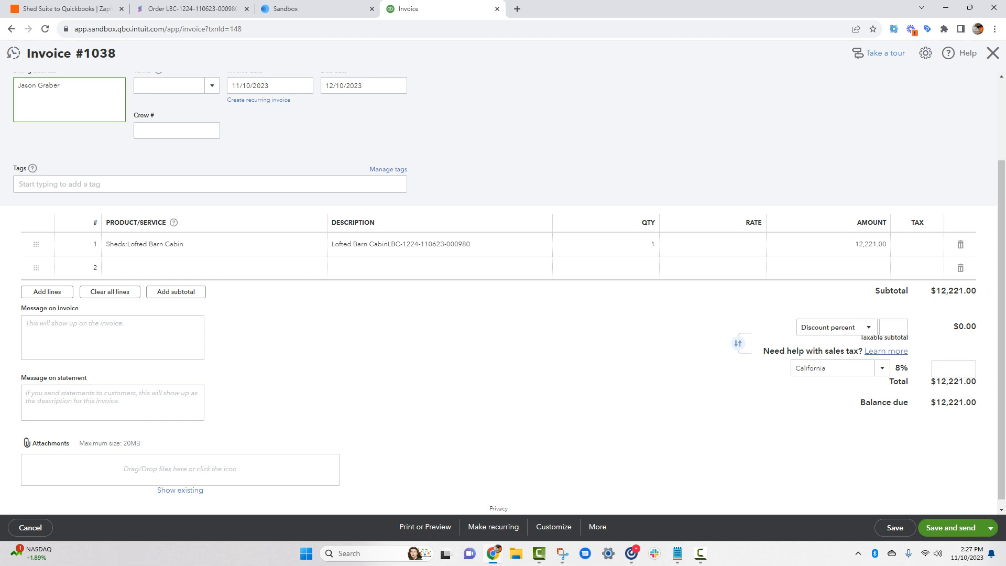
scroll(503, 289, up, 2)
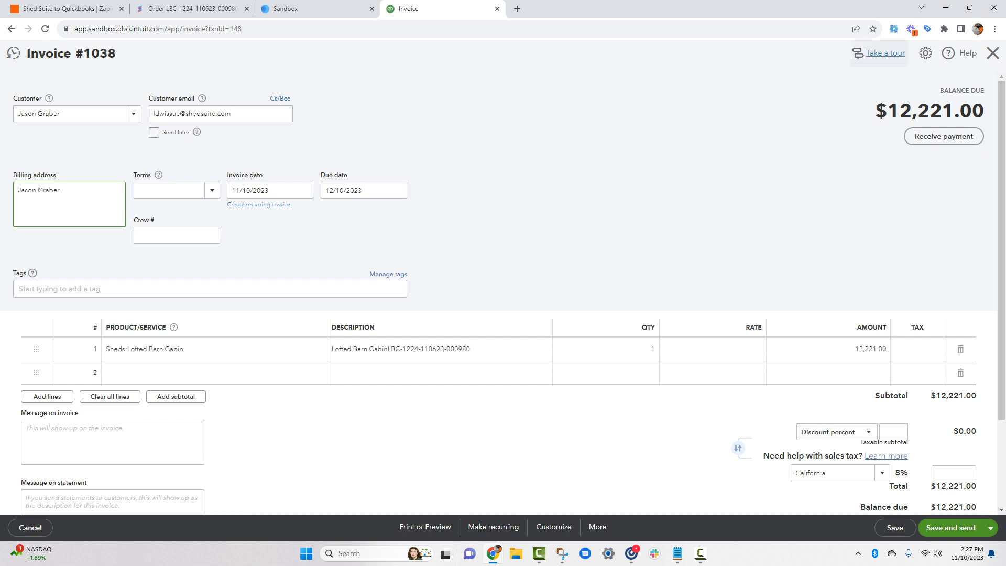
click(993, 53)
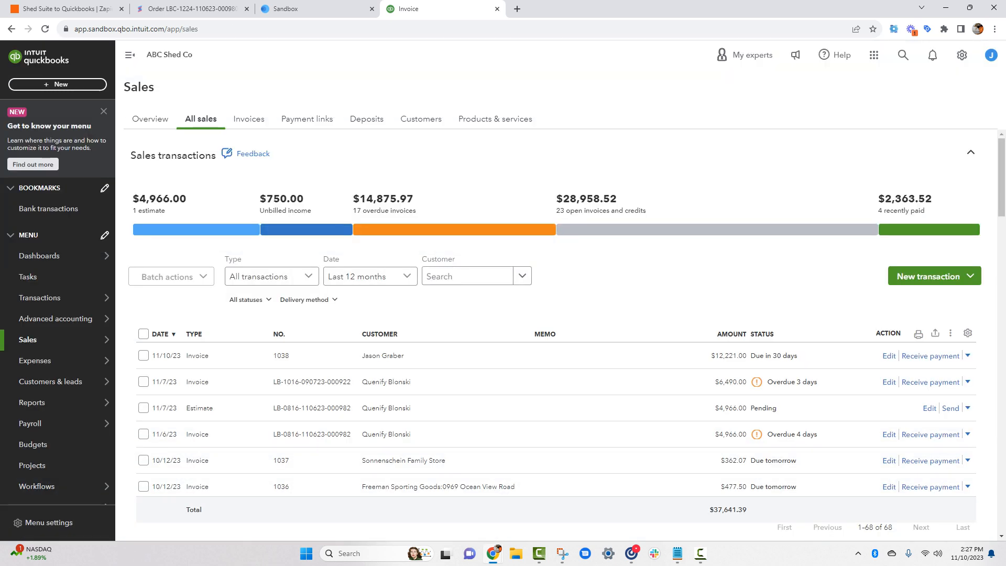
Switch back to Zapier, return to the Zaps list, refresh it and reopen the Shed Suite to Quickbooks Zap.
click(66, 9)
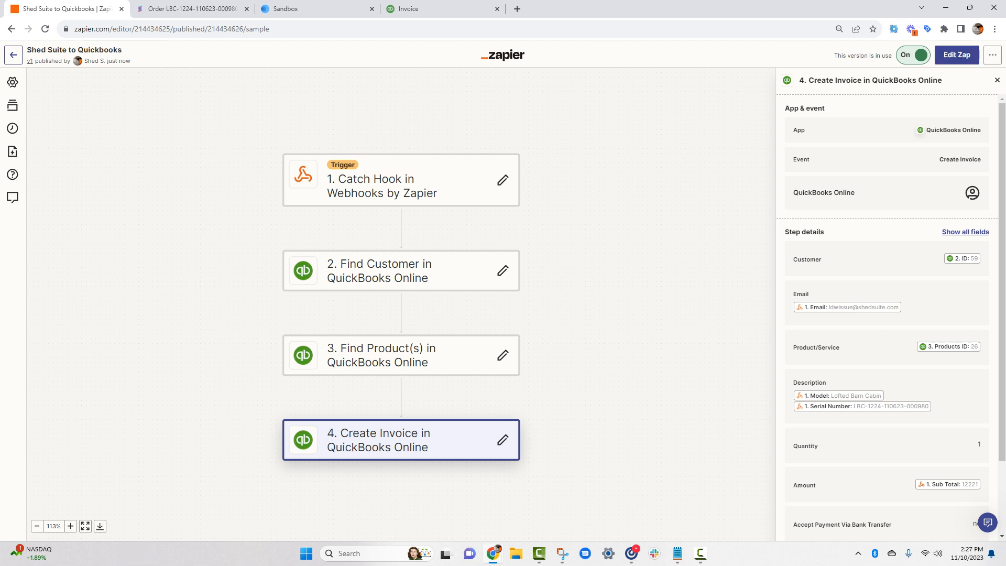
click(13, 55)
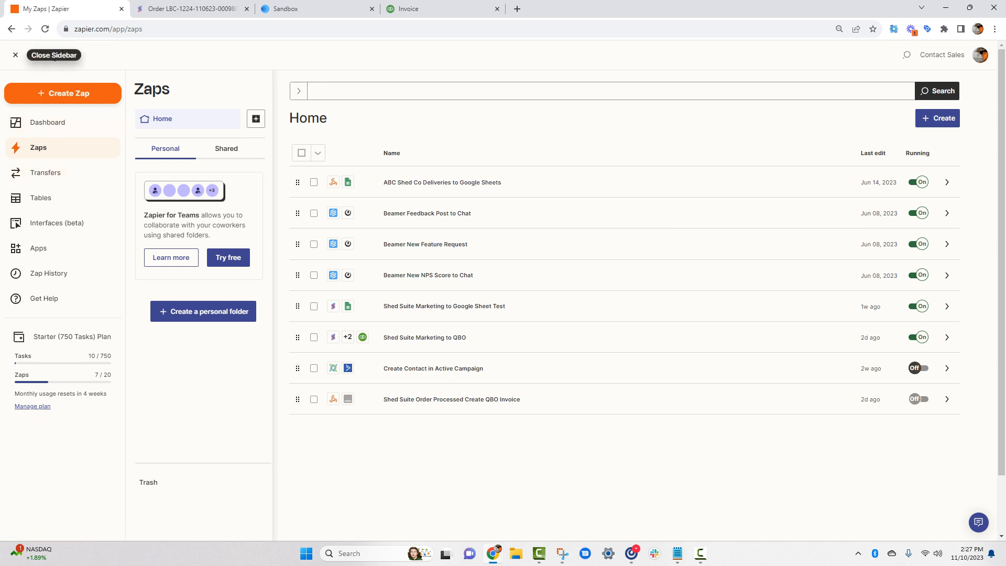
click(45, 29)
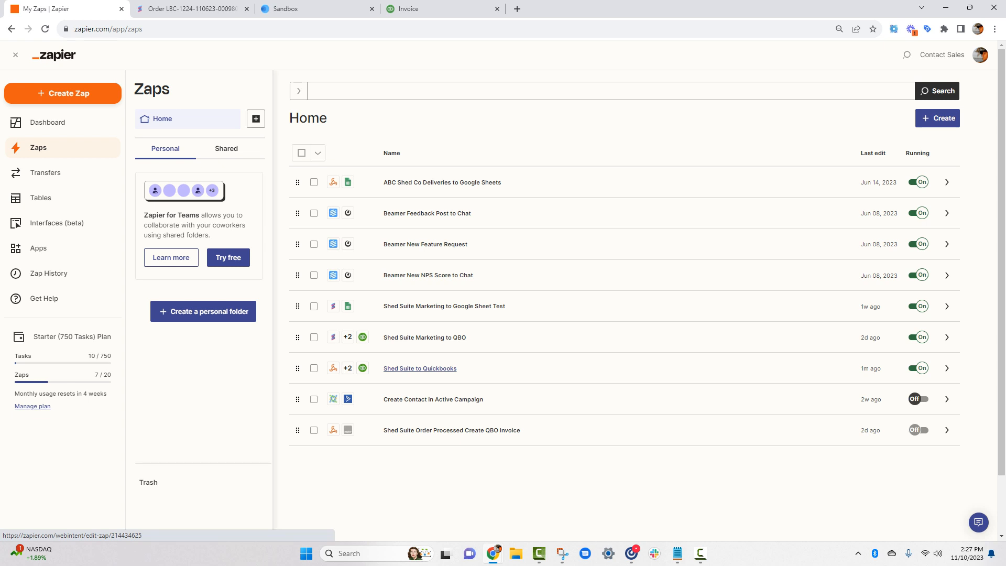
click(419, 369)
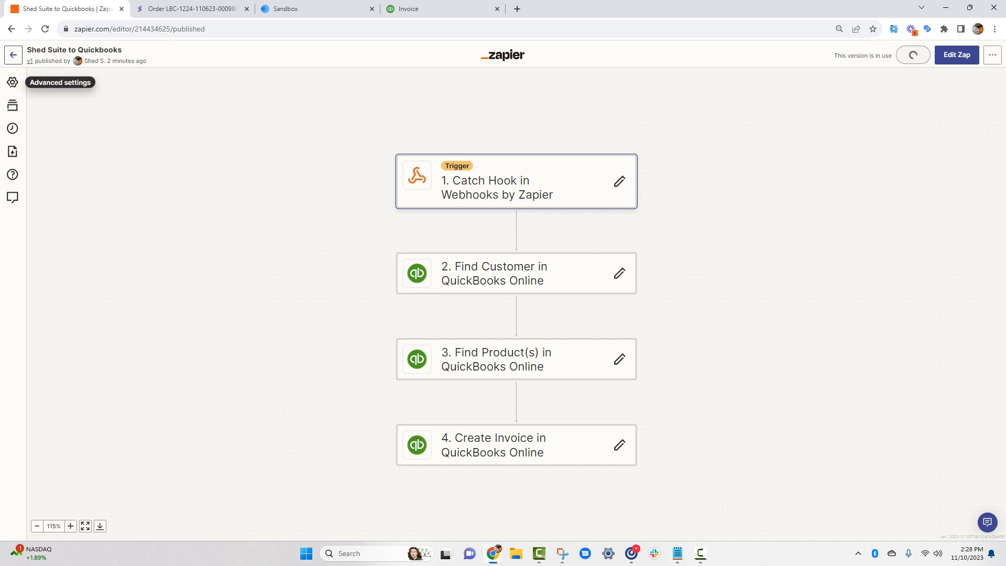
Check the Zap's run log and open its Zap History for Shed Suite to Quickbooks.
click(13, 128)
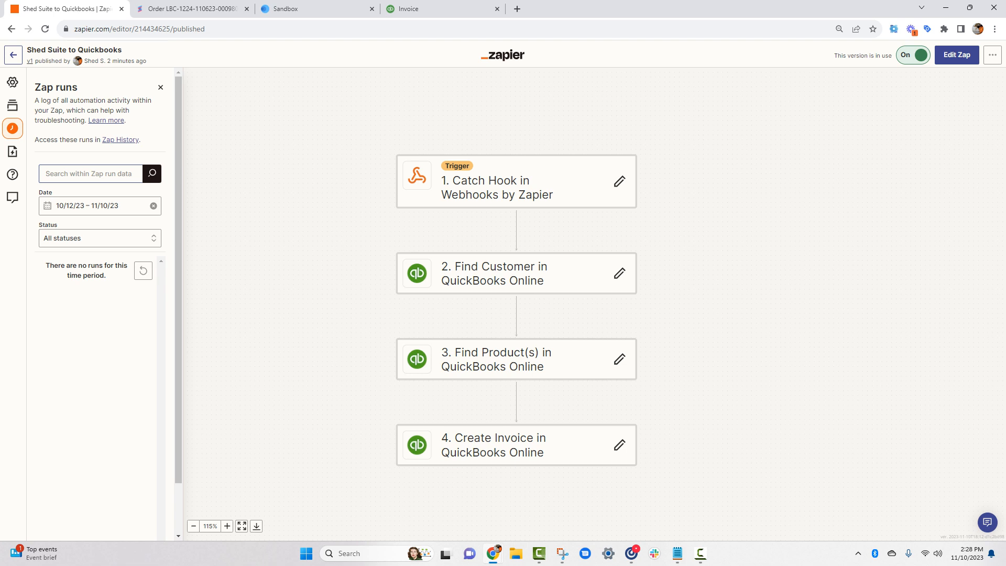
click(121, 140)
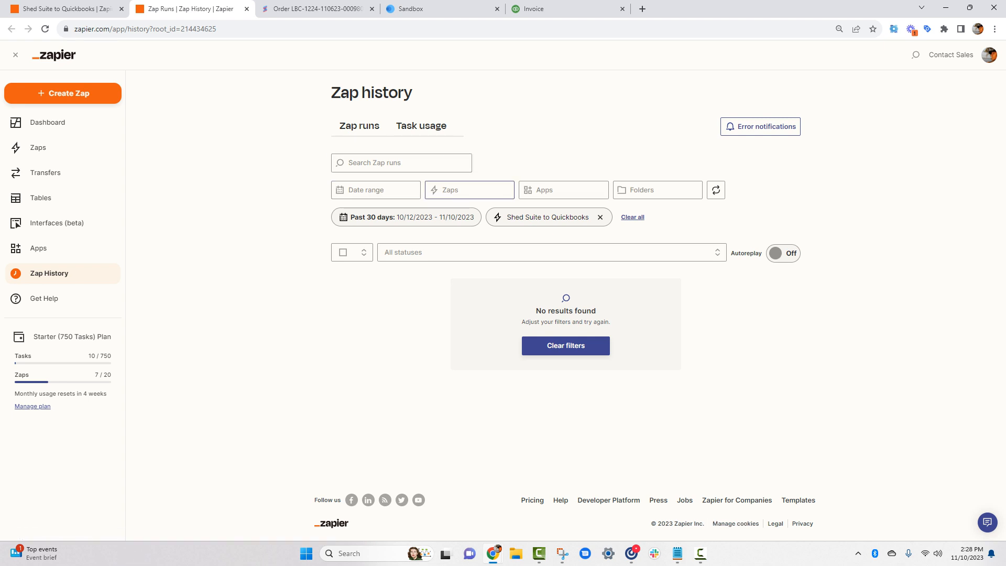
click(470, 191)
click(504, 214)
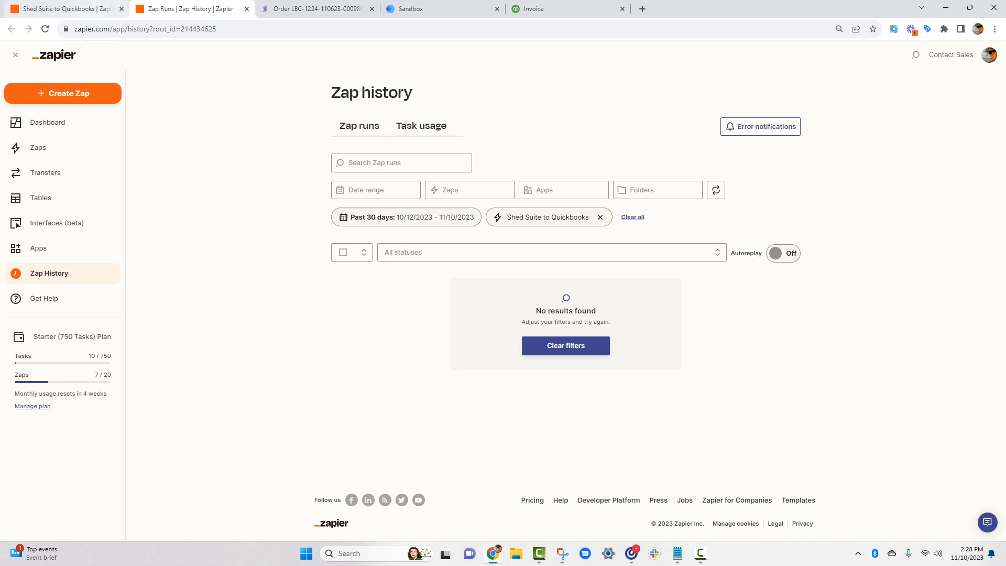
Switch to Shed Suite and open the unprocessed credit-card order from ABC Shed Co. of Tampa on the dashboard.
click(317, 9)
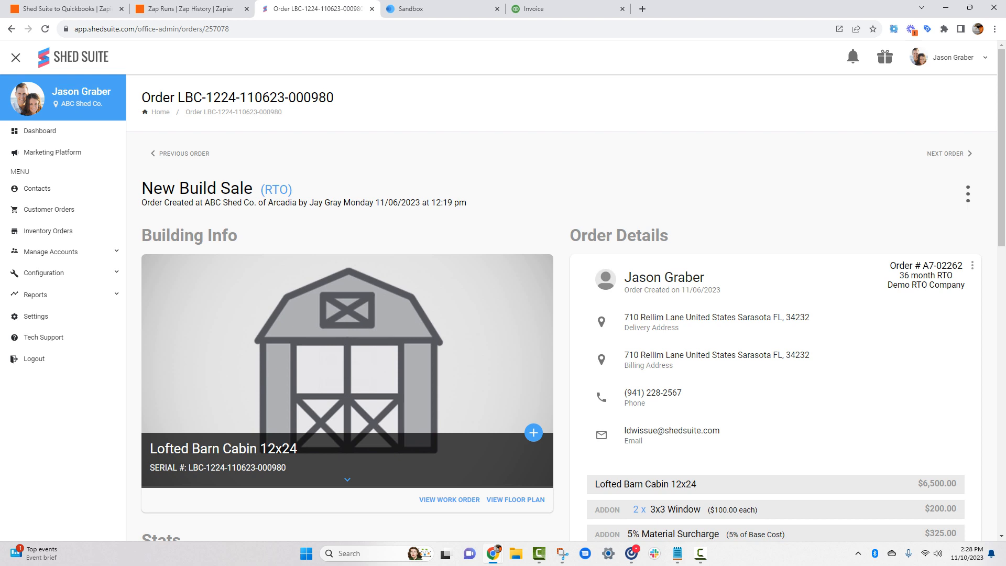
click(61, 132)
scroll(587, 275, down, 8)
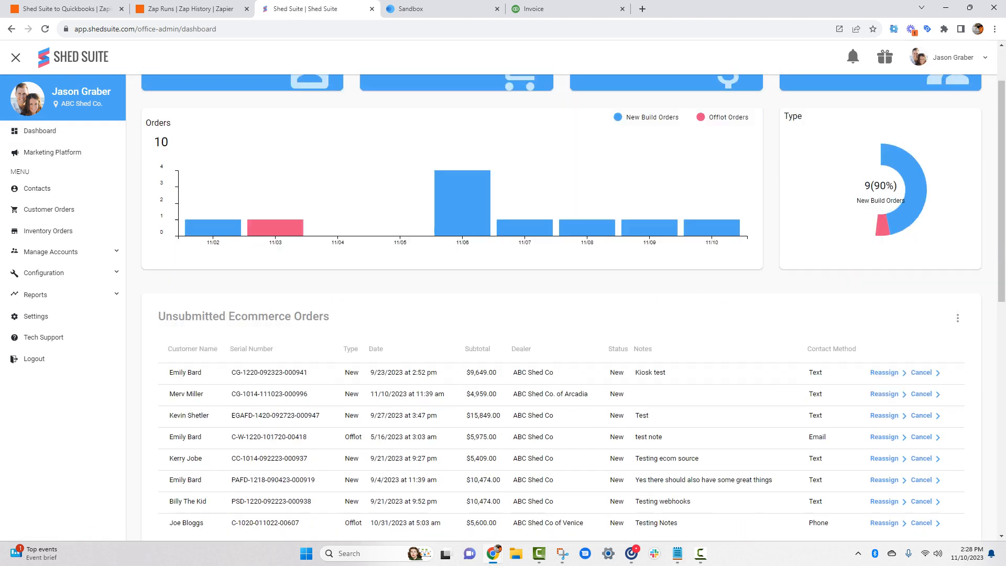
scroll(587, 260, down, 3)
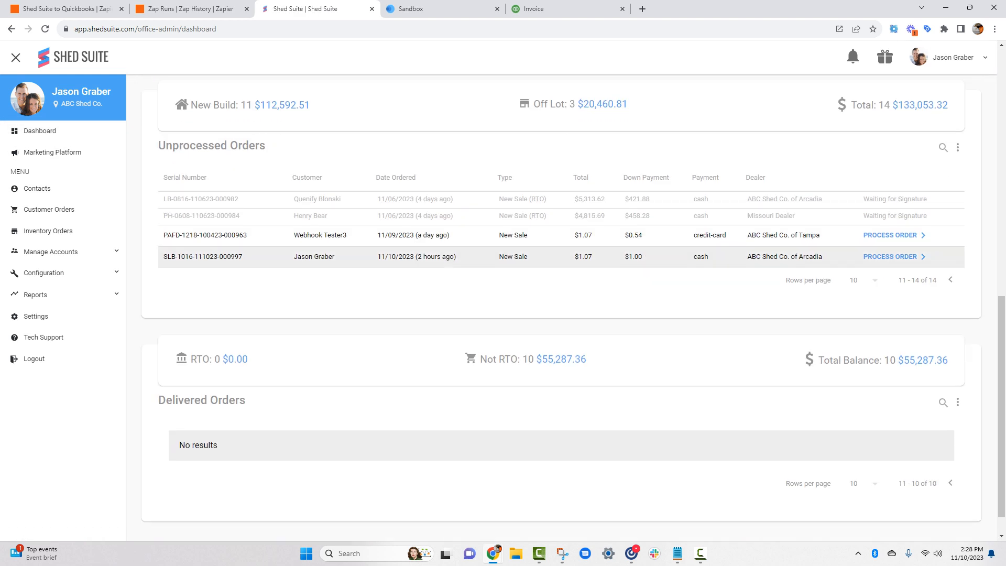
click(587, 235)
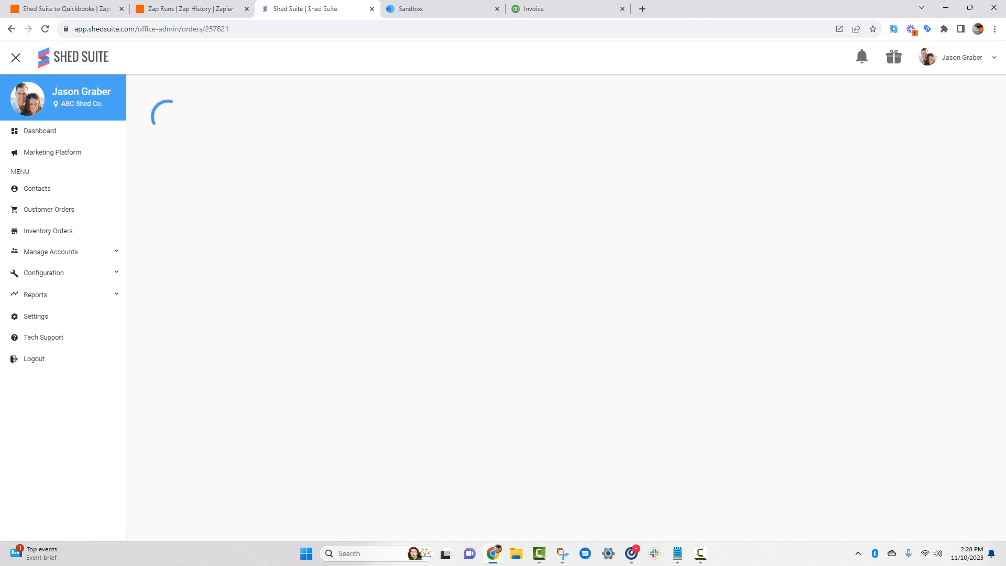
click(556, 317)
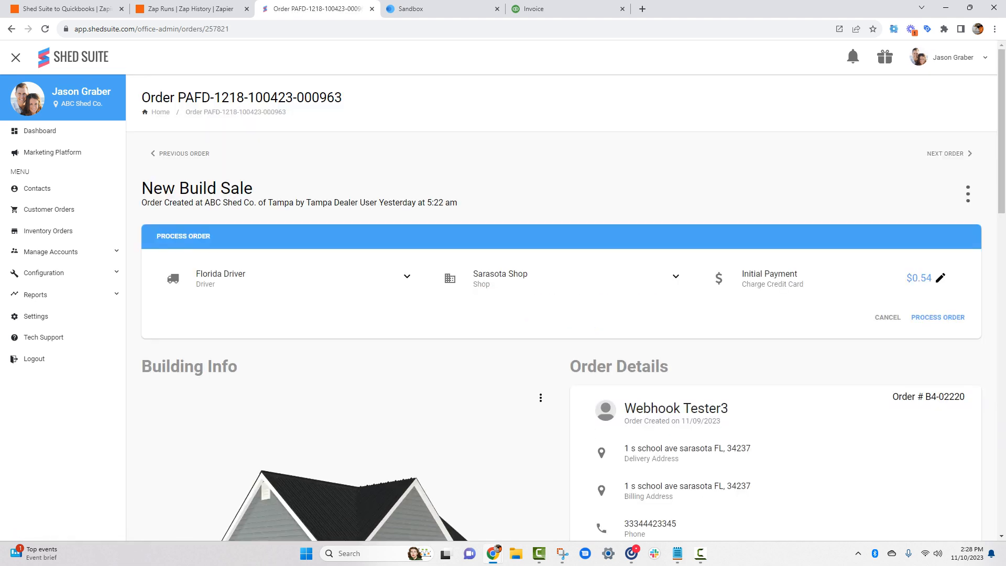
Change the order's initial payment method to Cash and process the order.
click(940, 278)
click(321, 237)
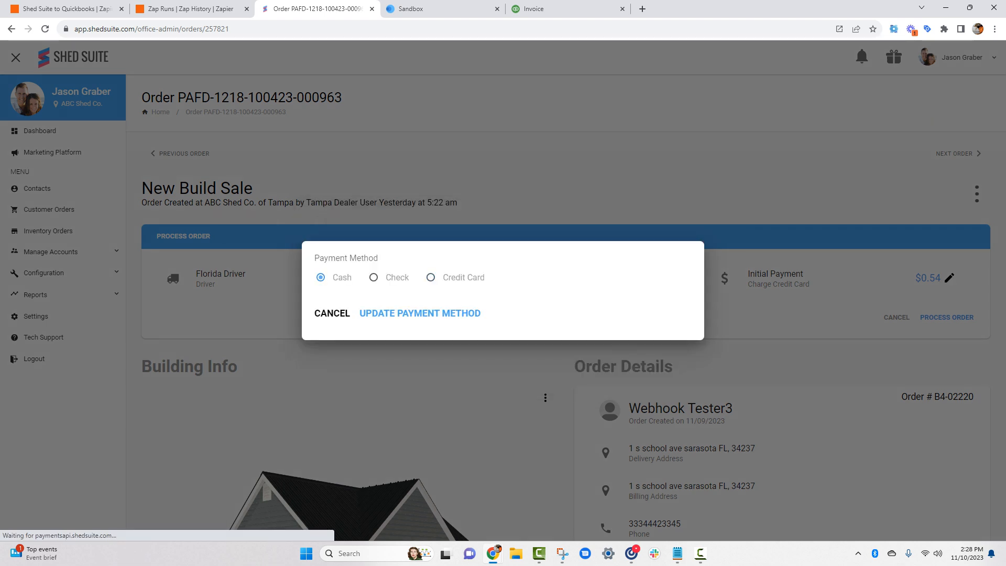
click(420, 313)
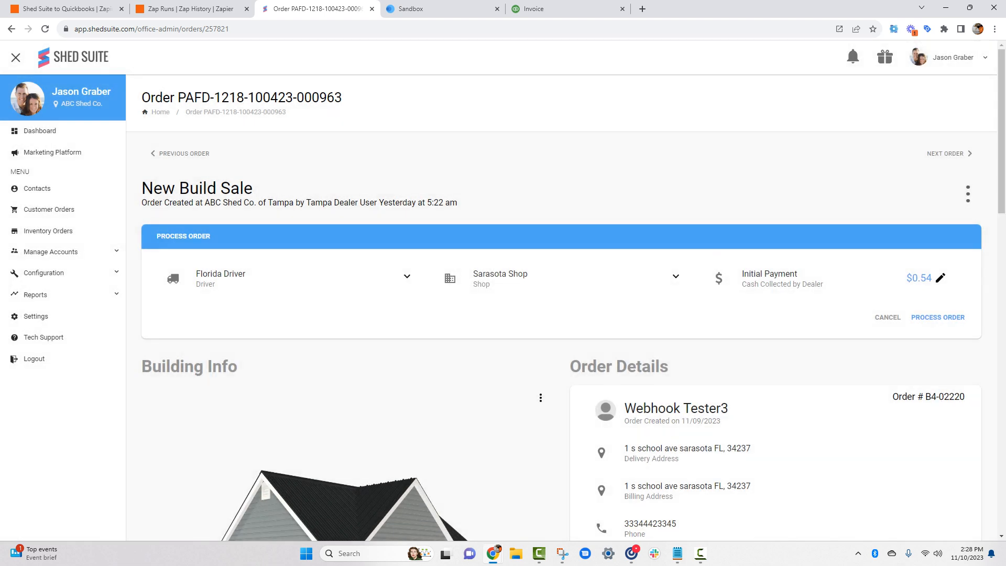
click(938, 318)
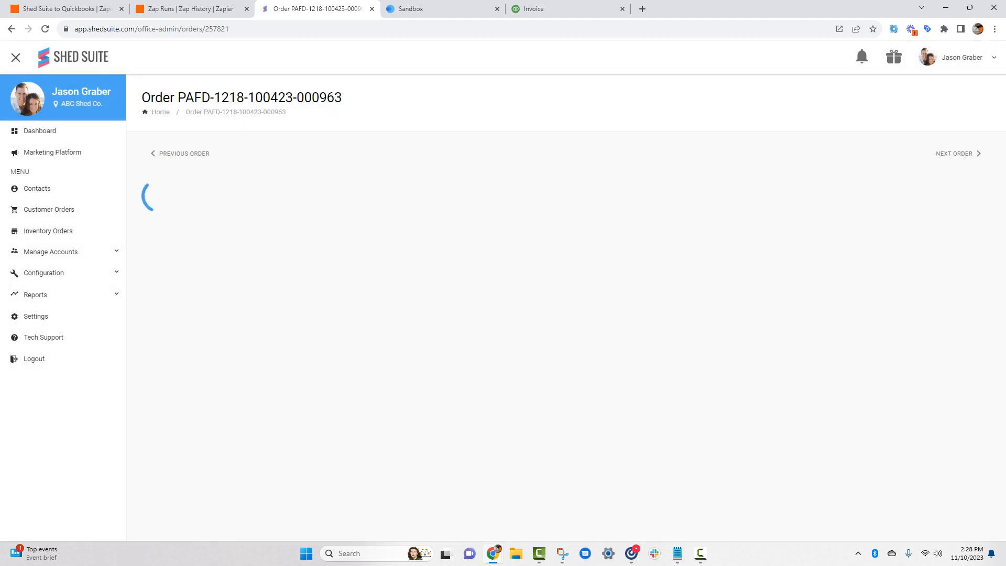
Switch to Zap History, refresh it, open the newest Shed Suite to Quickbooks run and examine each step's result.
click(191, 9)
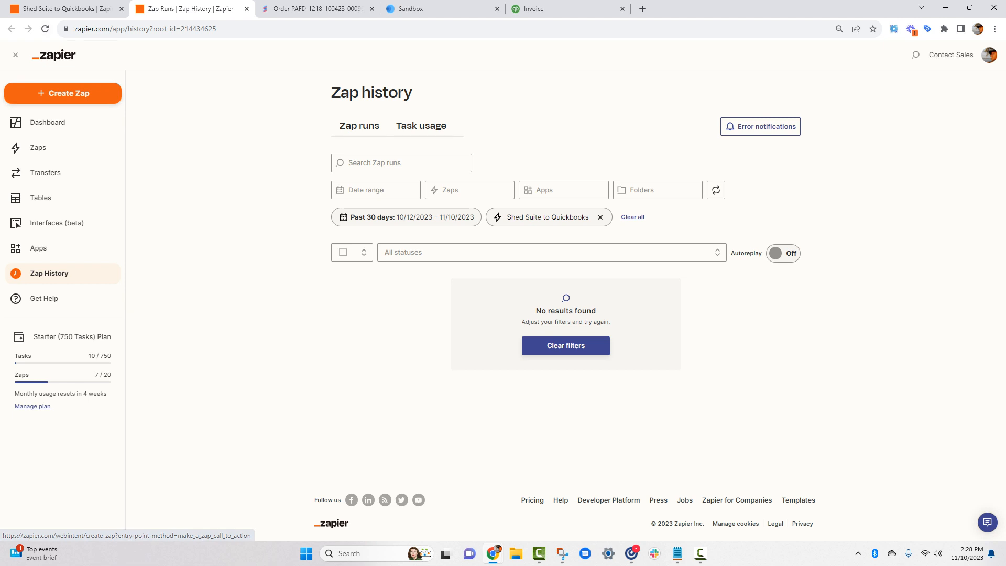
click(45, 29)
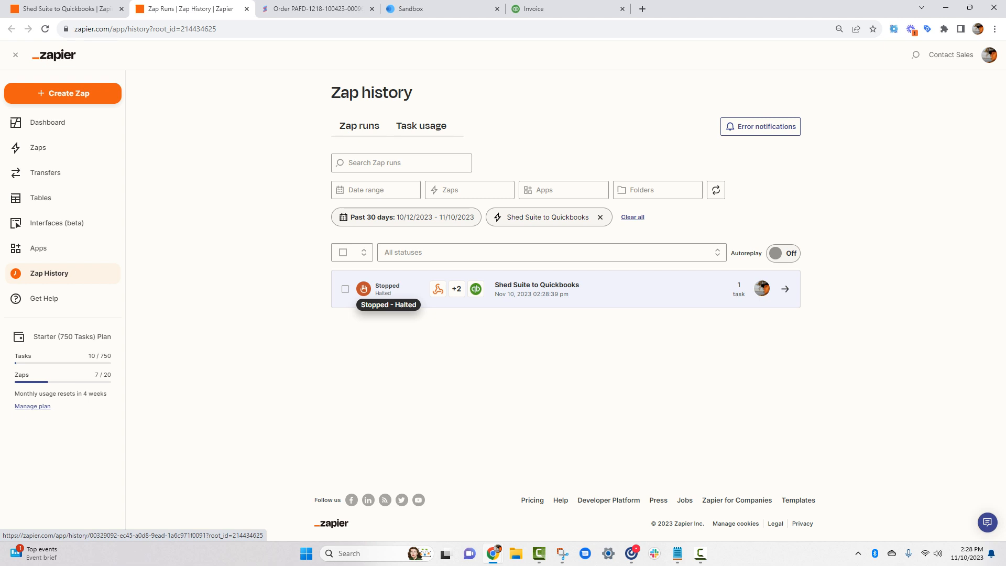
click(364, 289)
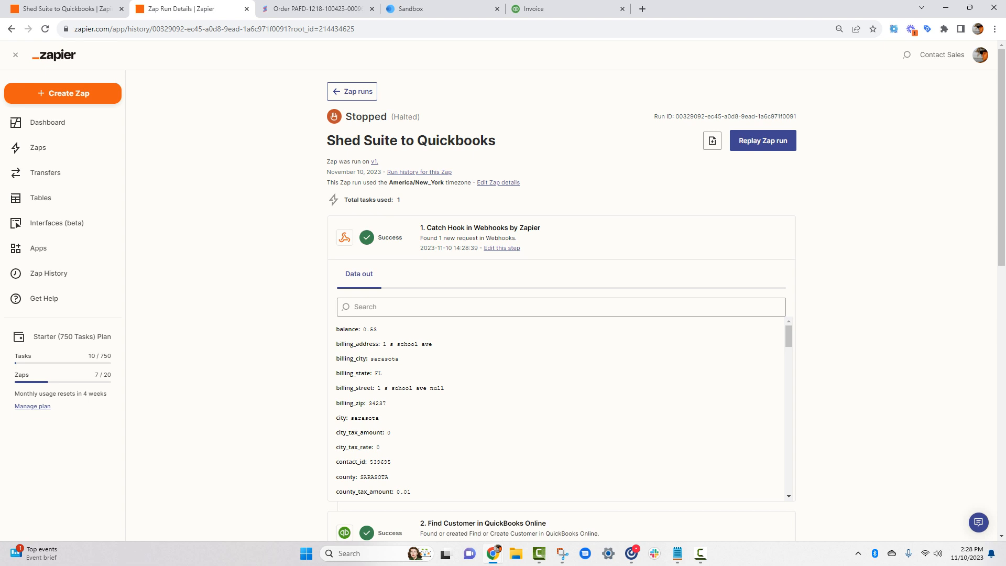
scroll(561, 293, down, 10)
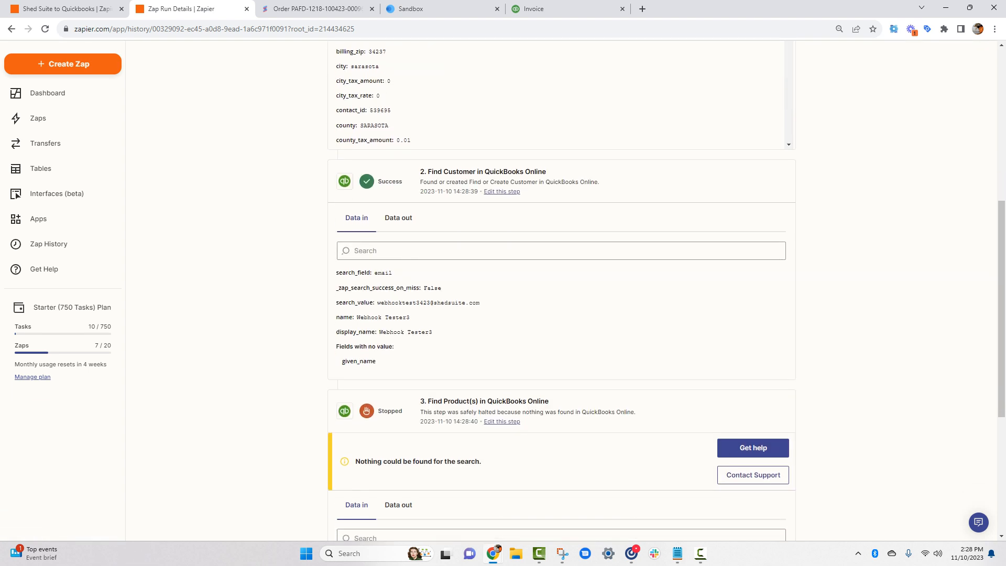
Examine the stopped Find Product(s) step's input and copy the searched product name, Premium A-Frame Dormer.
scroll(561, 293, down, 2)
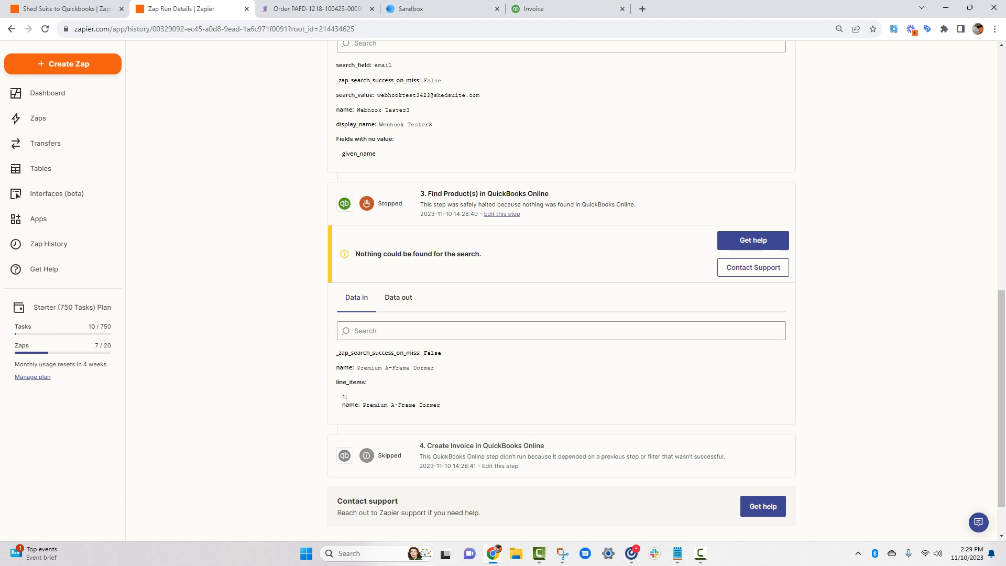
drag(427, 194, 549, 194)
click(550, 195)
mouse_move(357, 368)
mouse_down()
mouse_move(436, 368)
mouse_move(357, 367)
mouse_up()
click(436, 367)
scroll(561, 288, down, 2)
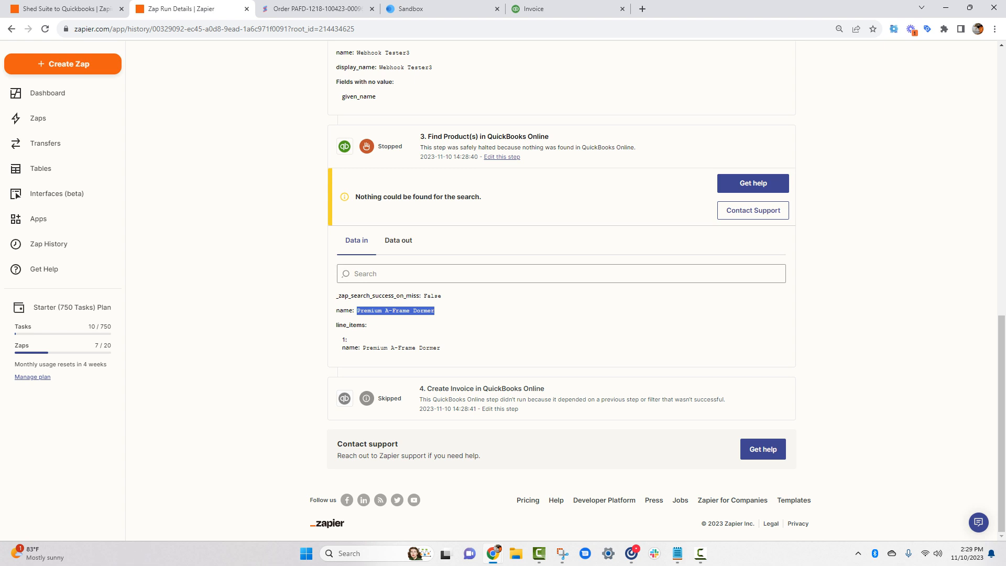
right_click(405, 311)
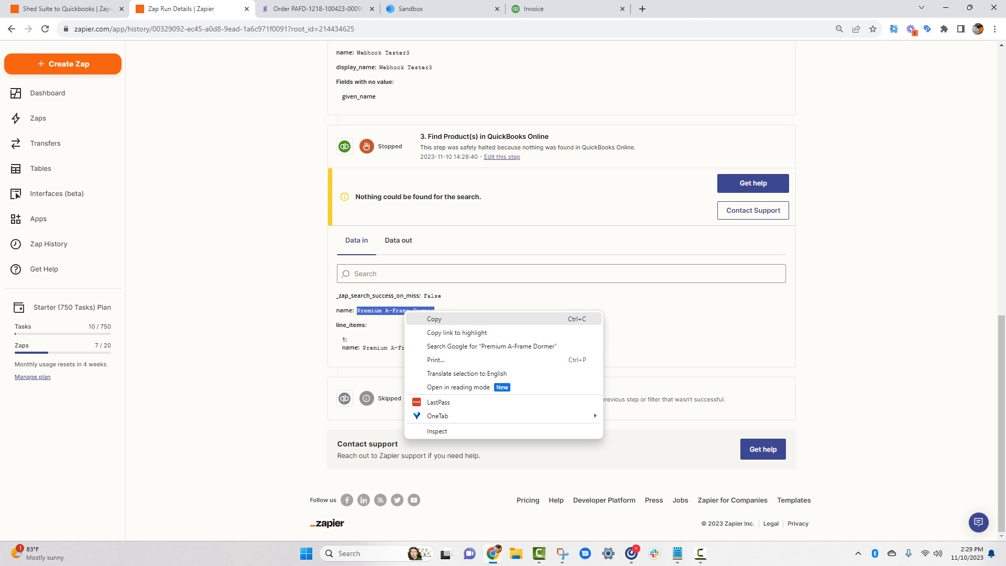
click(435, 319)
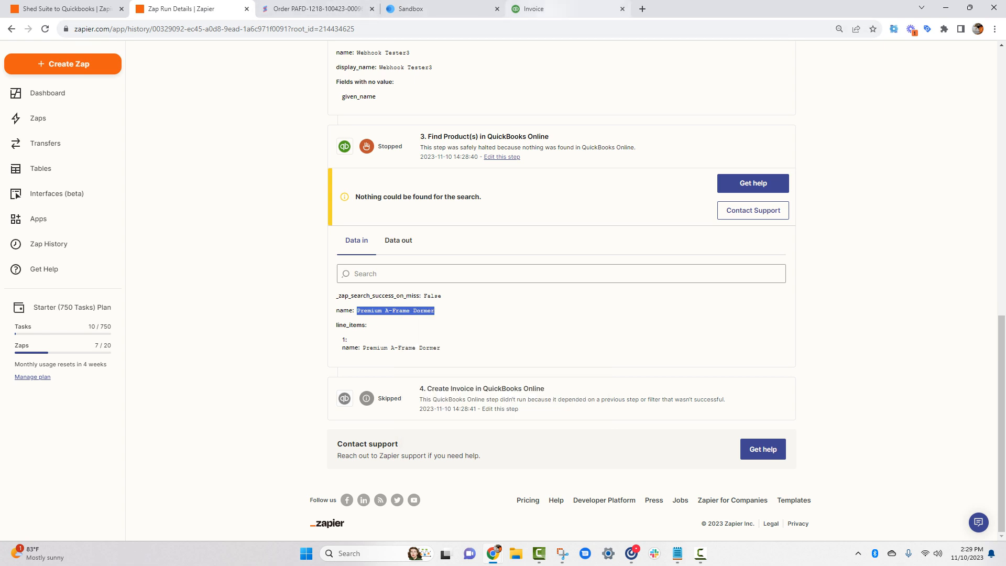
Switch to QuickBooks and start a new non-inventory product named Premium A-Frame Dormer.
click(556, 9)
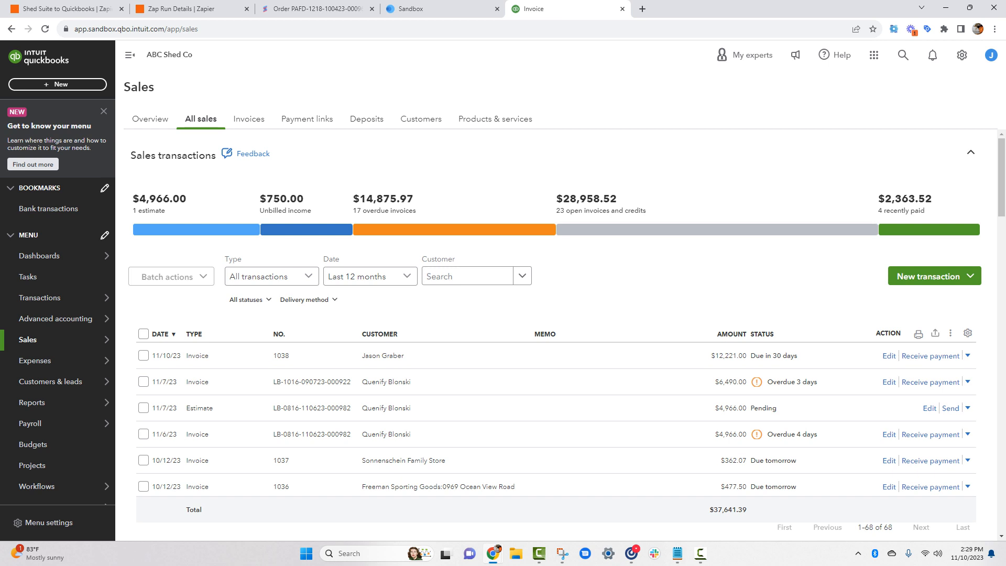
click(495, 119)
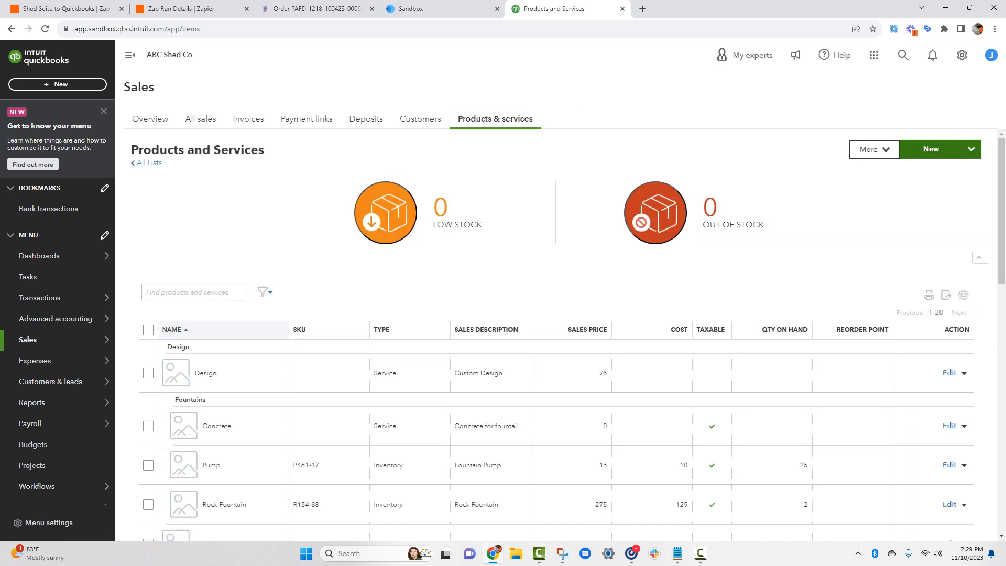
click(930, 149)
click(786, 161)
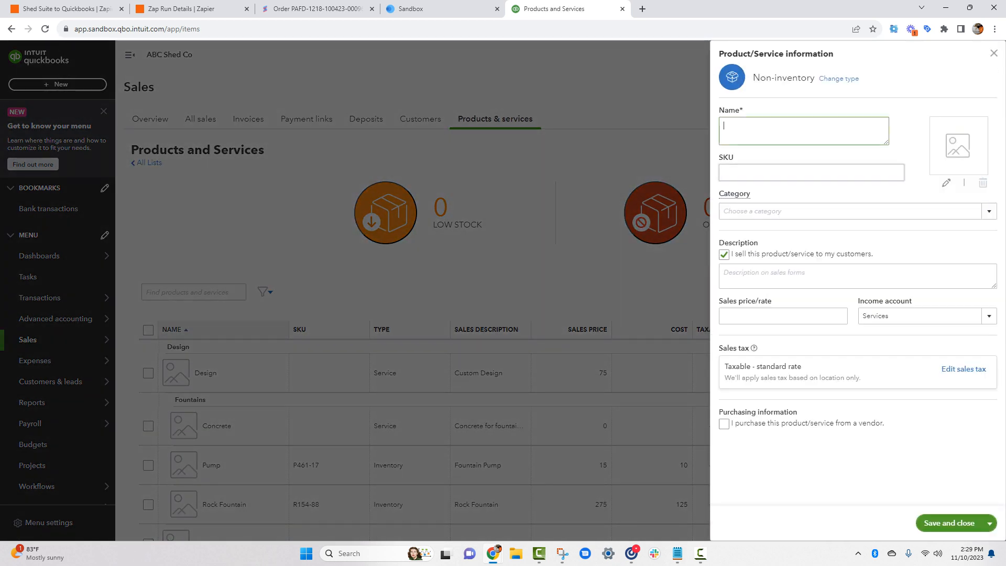
key(ctrl+v)
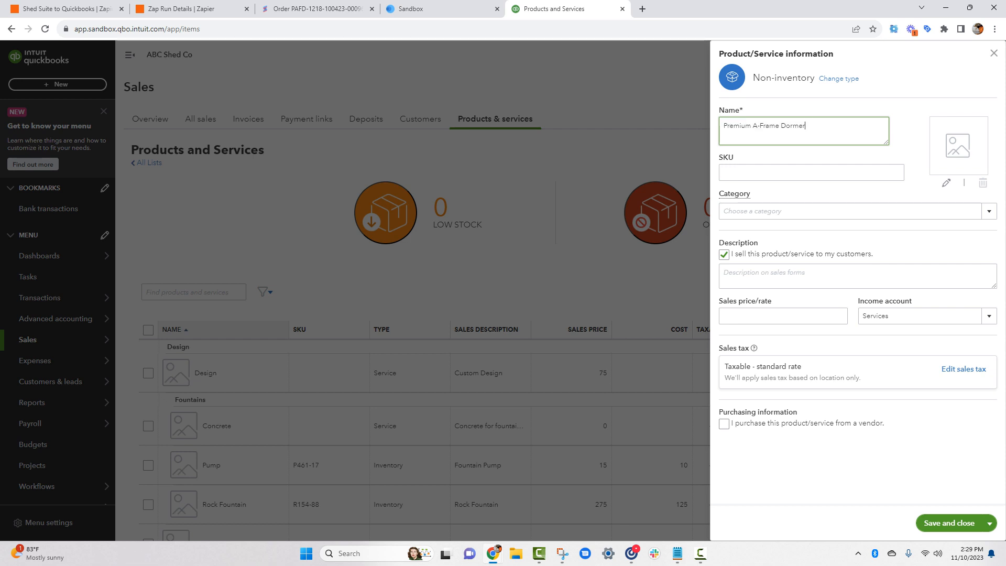
Give the product SKU PAFD, category Sheds and income account Sales of Product Income, and save it.
key(Tab)
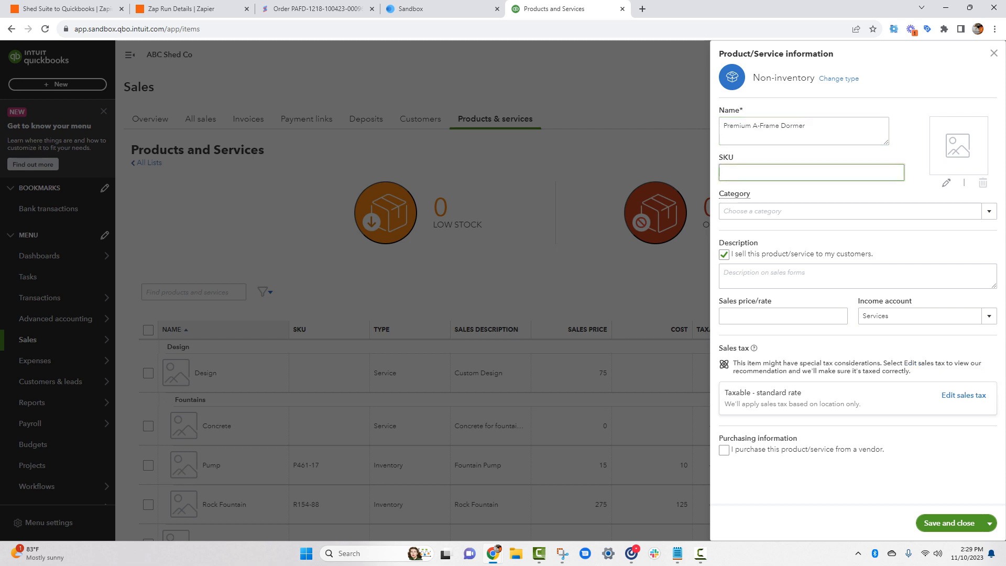
text(PAFD)
key(Tab)
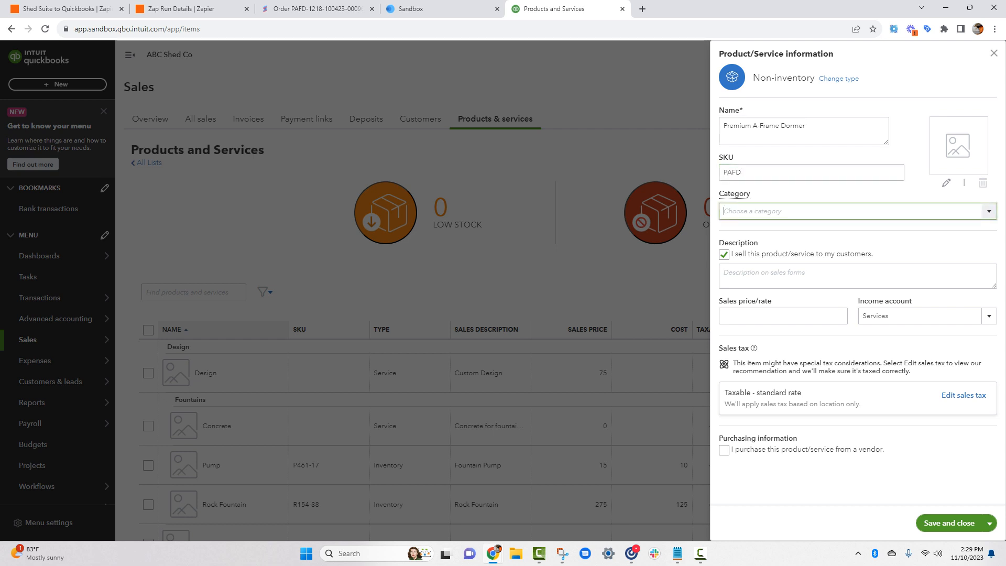
text(Sheds)
click(900, 316)
text(sa)
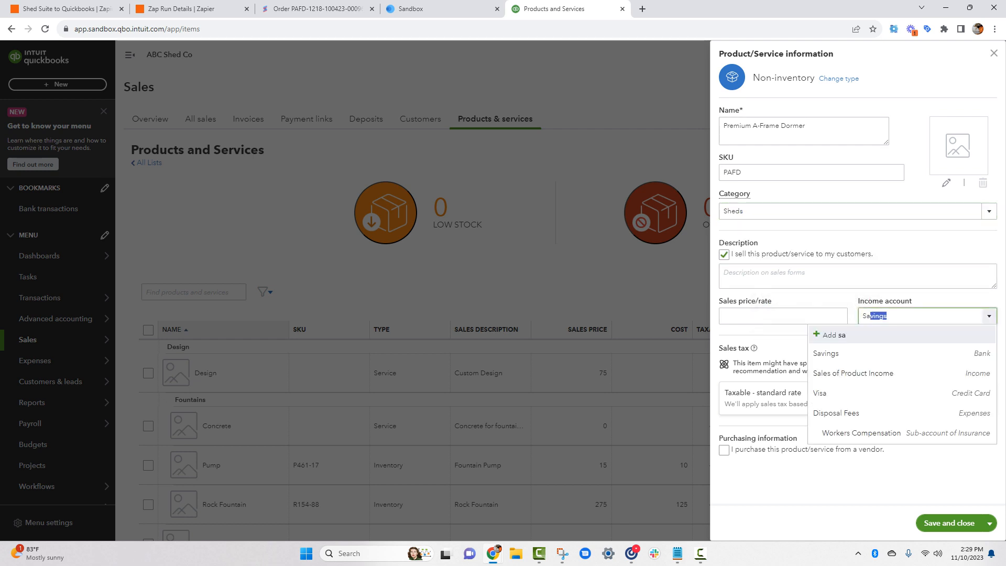
text(les of Product Income)
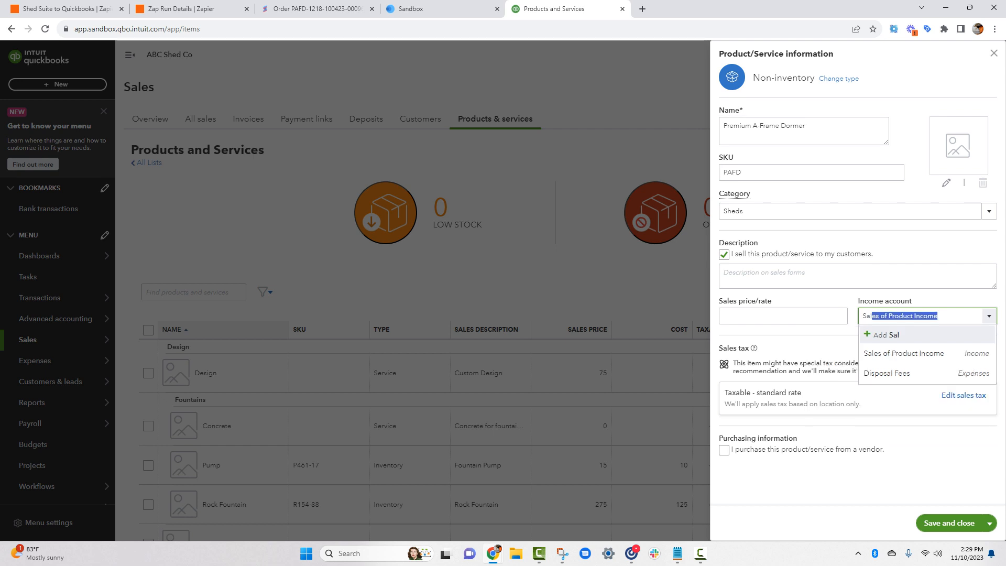
key(Return)
click(950, 523)
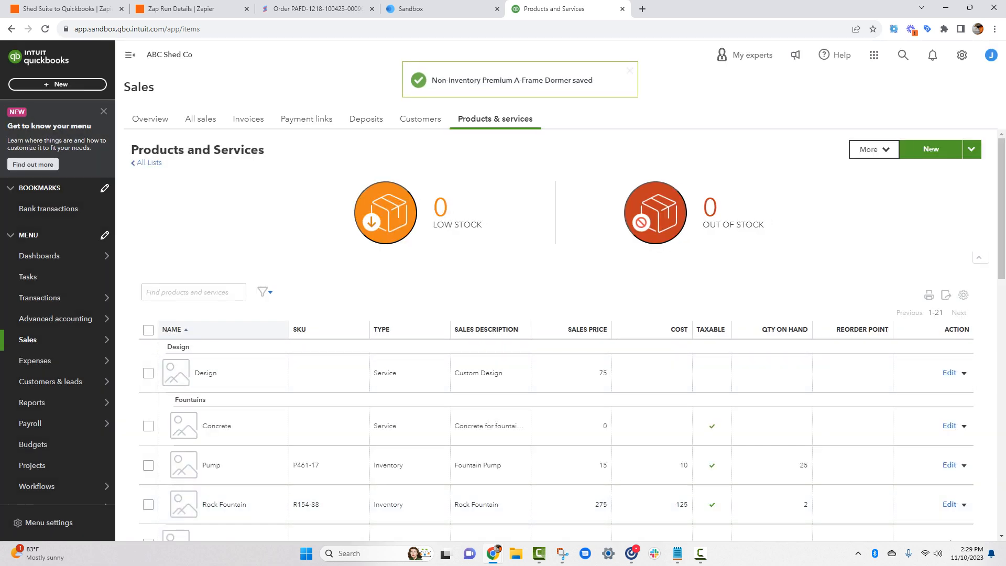
Switch to Zapier, replay the halted Shed Suite to Quickbooks run and return to the list of Zap runs.
click(200, 9)
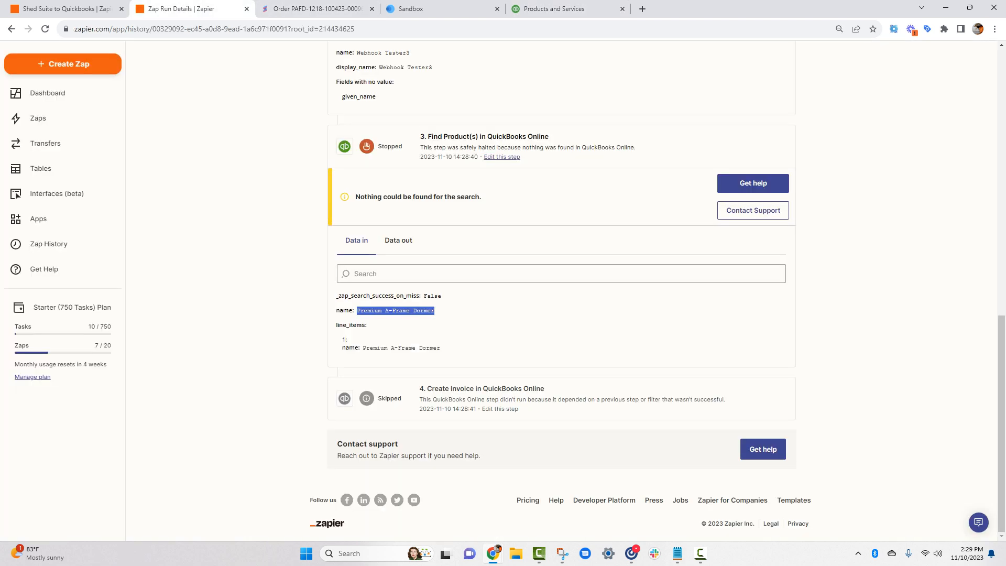
scroll(561, 291, up, 12)
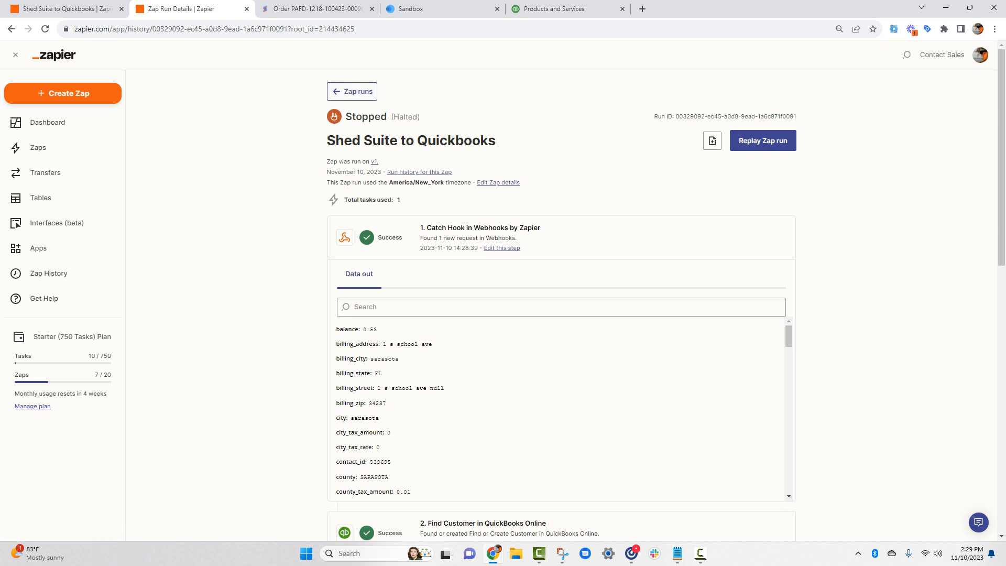
click(764, 140)
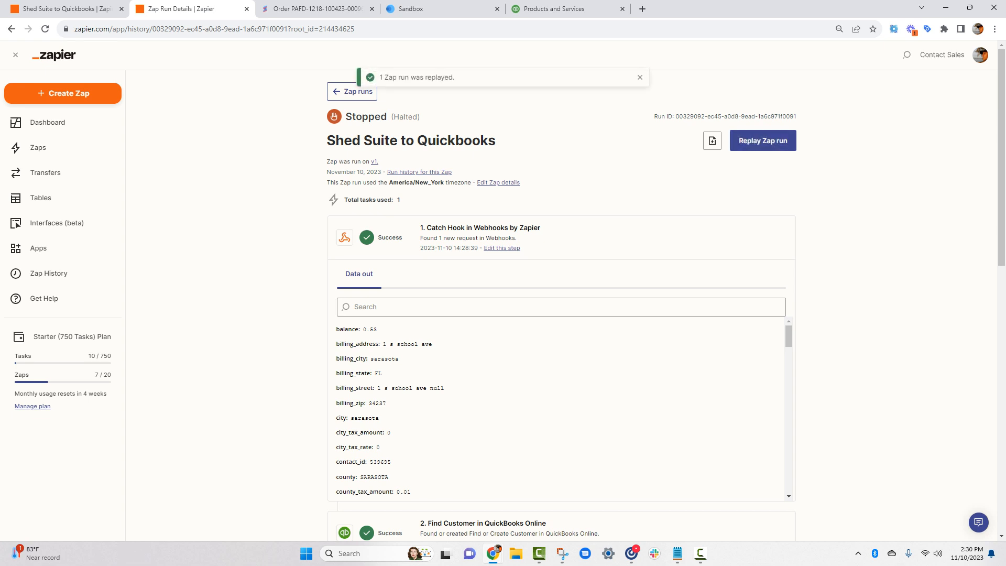
click(352, 91)
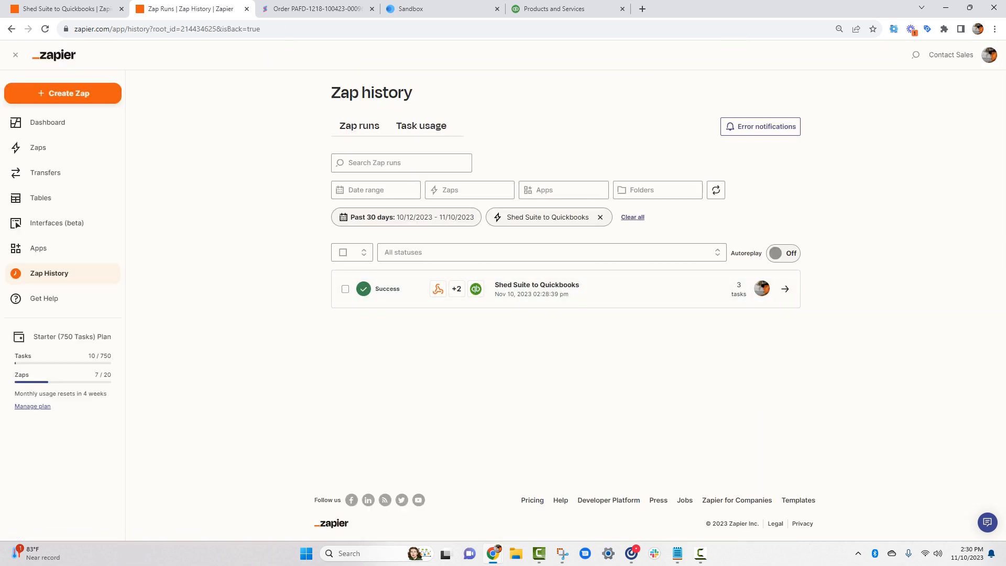
Switch to QuickBooks, list all sales transactions and inspect the newest invoice's details.
click(556, 8)
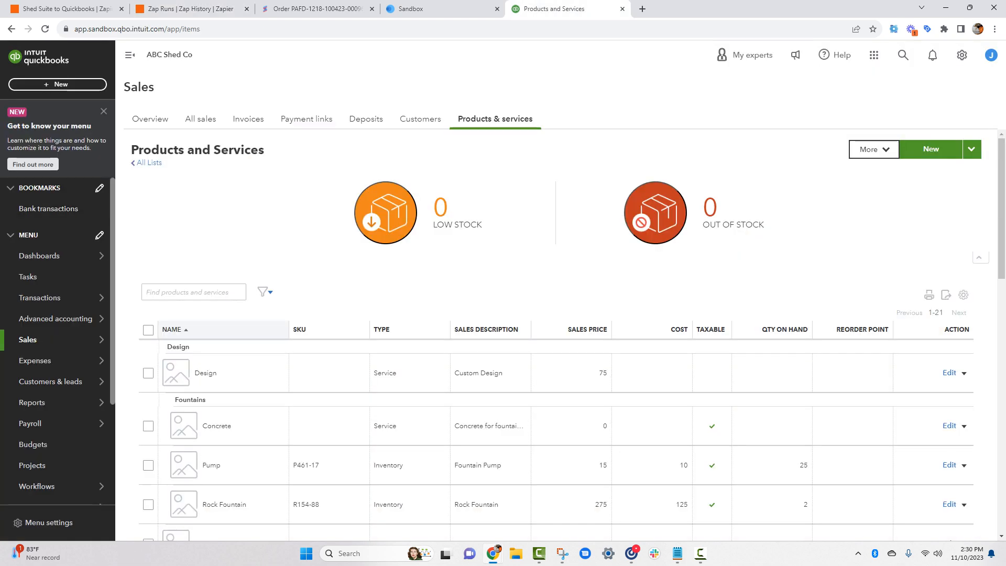
mouse_move(47, 256)
mouse_move(47, 340)
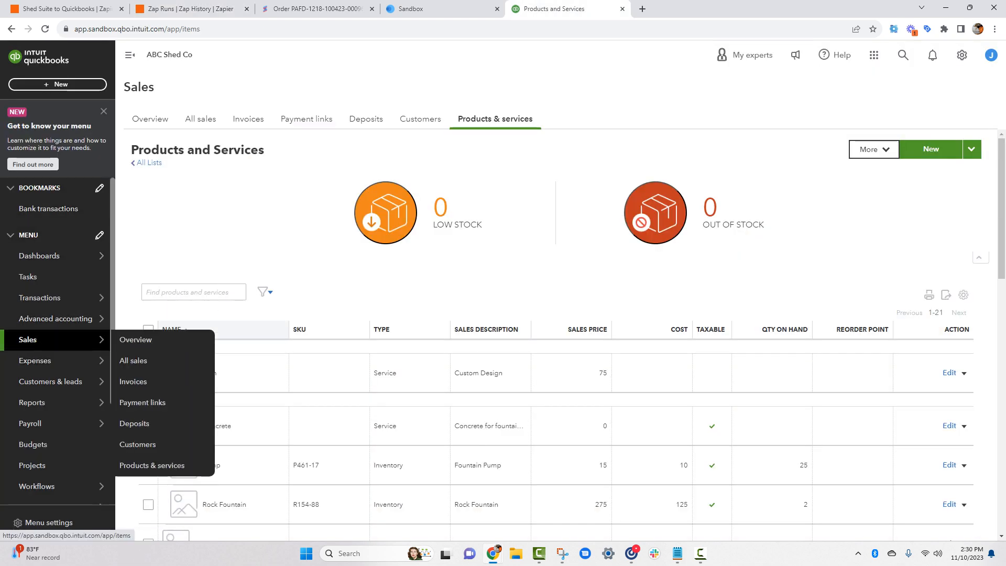
click(137, 340)
click(200, 119)
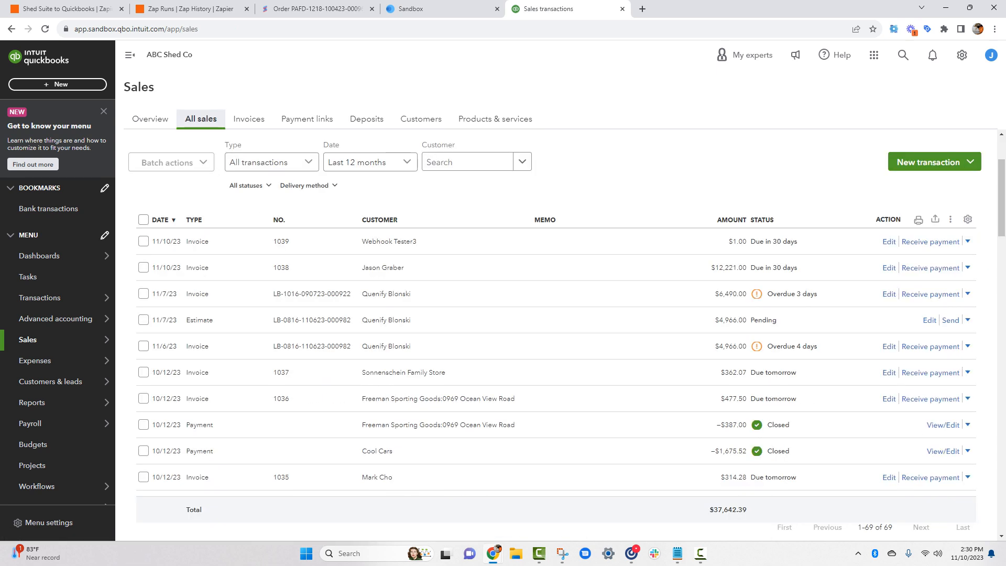
scroll(566, 314, down, 1)
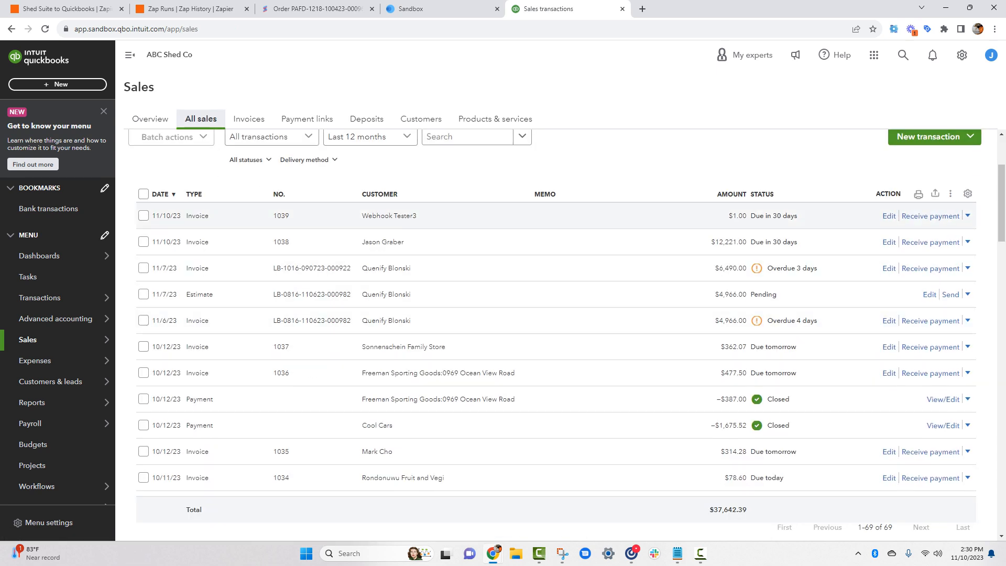
click(524, 216)
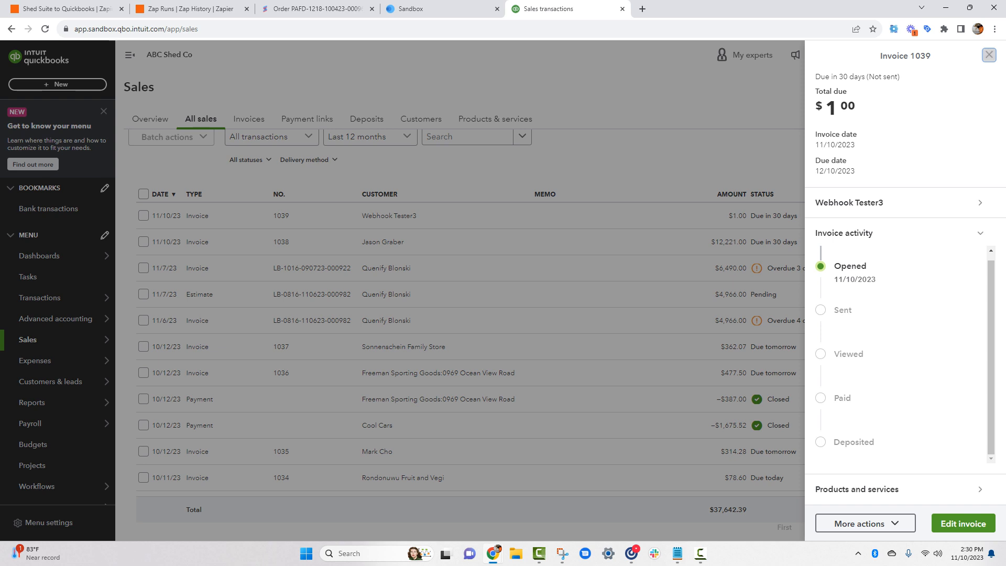
click(989, 55)
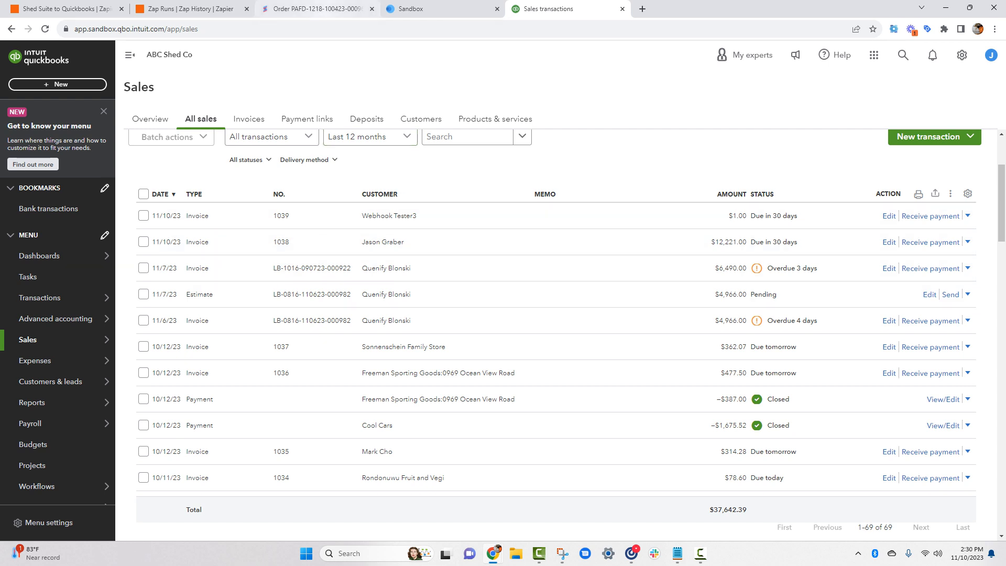
Switch to Shed Suite to review the processed order's details, and return to Zap History.
click(314, 9)
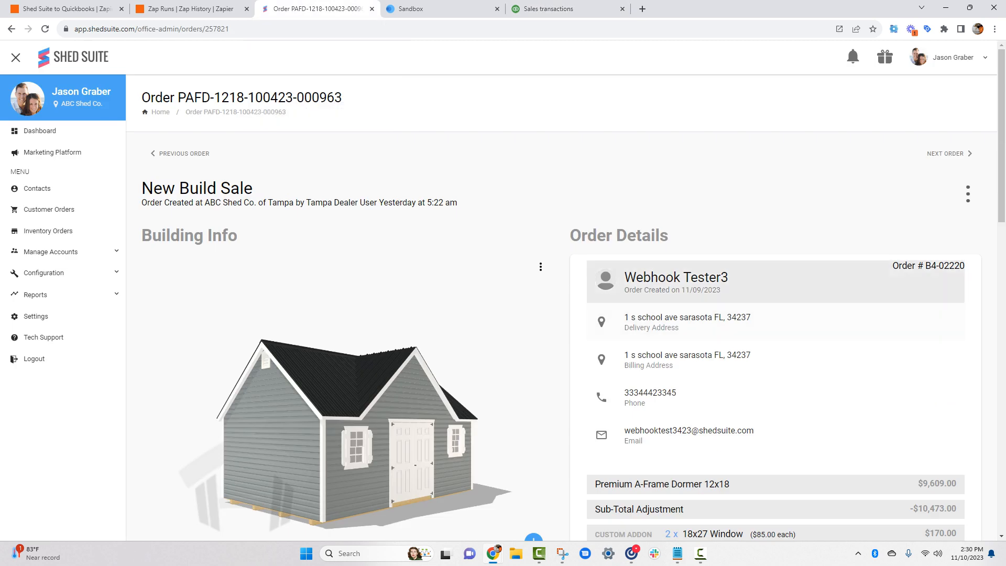
scroll(776, 293, down, 3)
scroll(776, 294, up, 3)
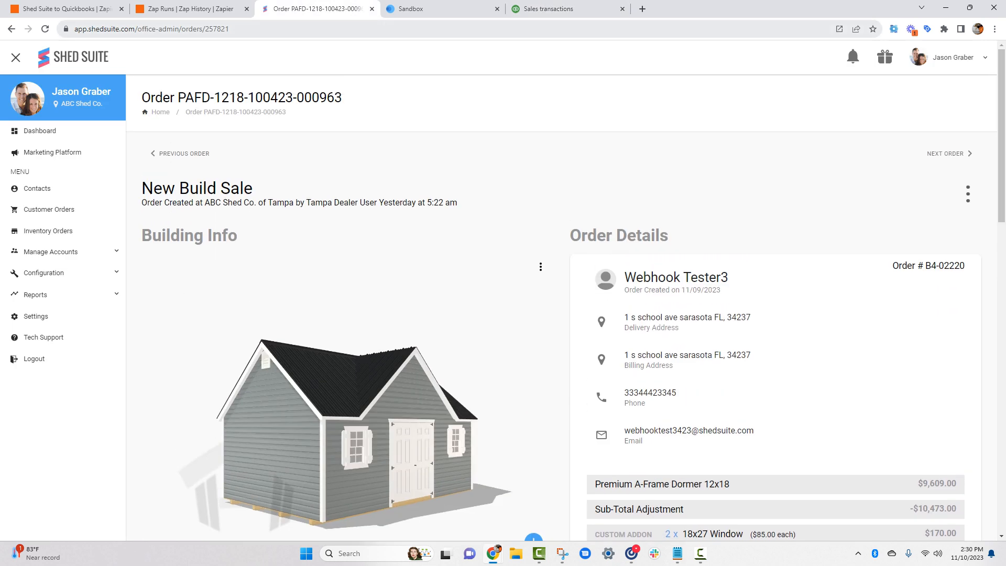
click(190, 9)
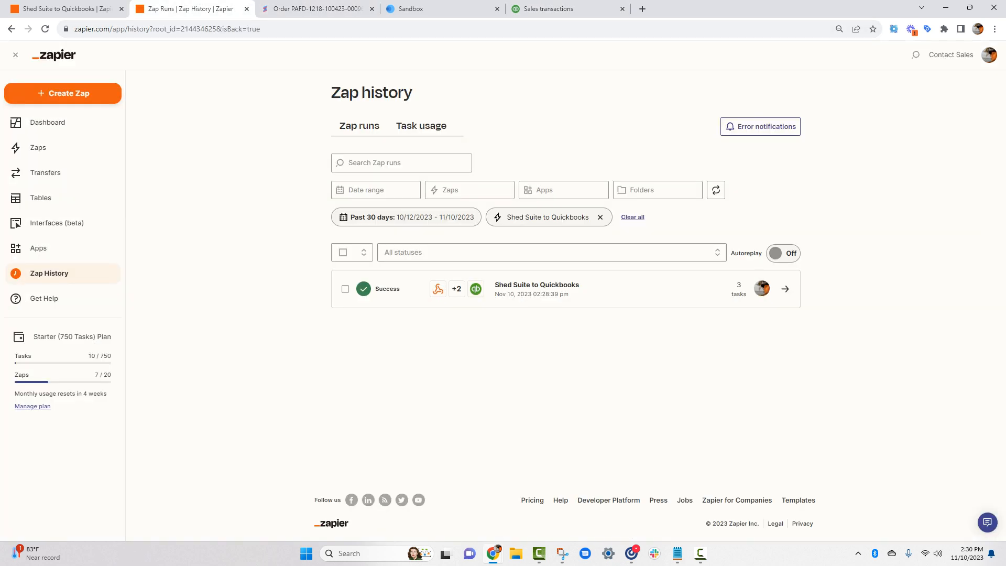